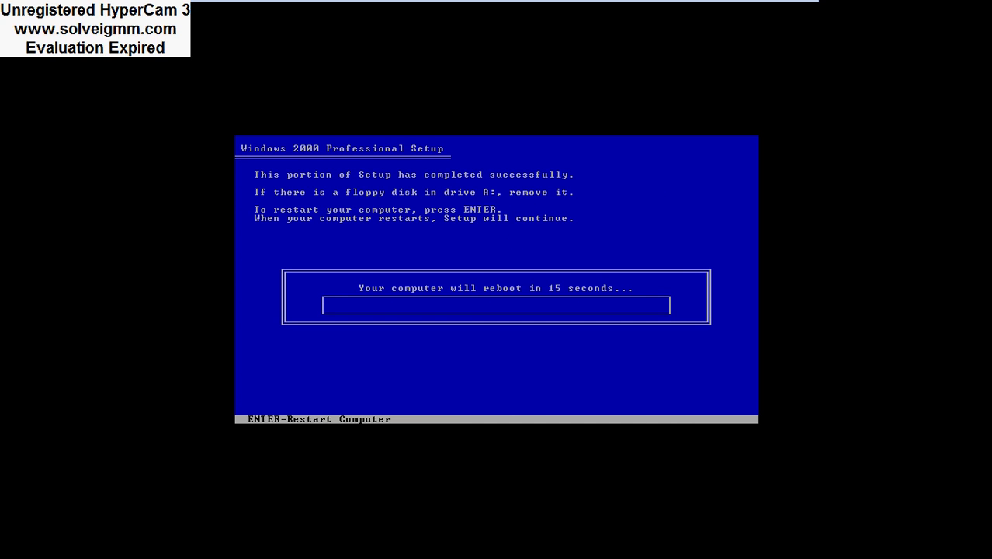
# - Restart the computer to continue to the graphical part of Setup
pyautogui.press('Return')
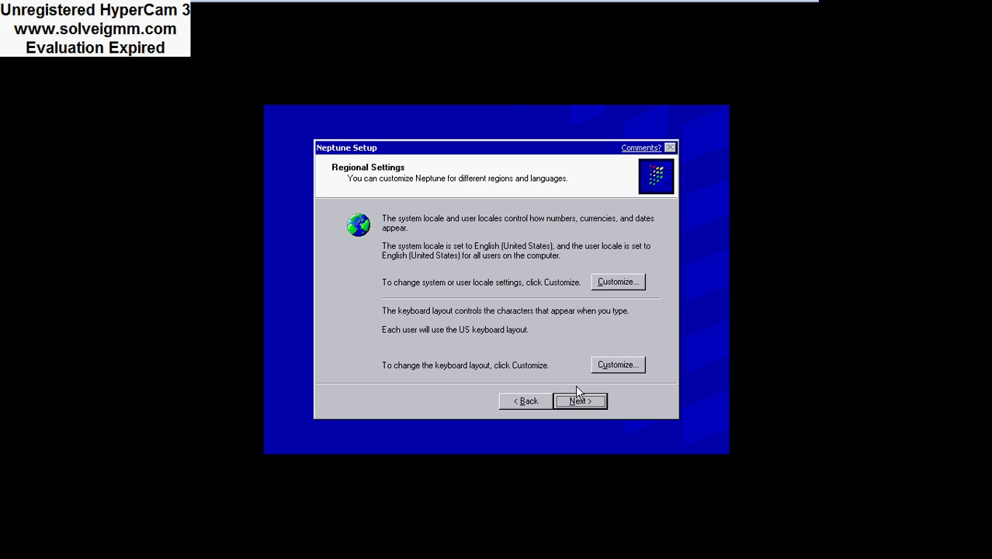
# - Customize the keyboard layout by adding an English (United States) input locale with the United States-Dvorak layout, and apply it
pyautogui.click(600, 368)
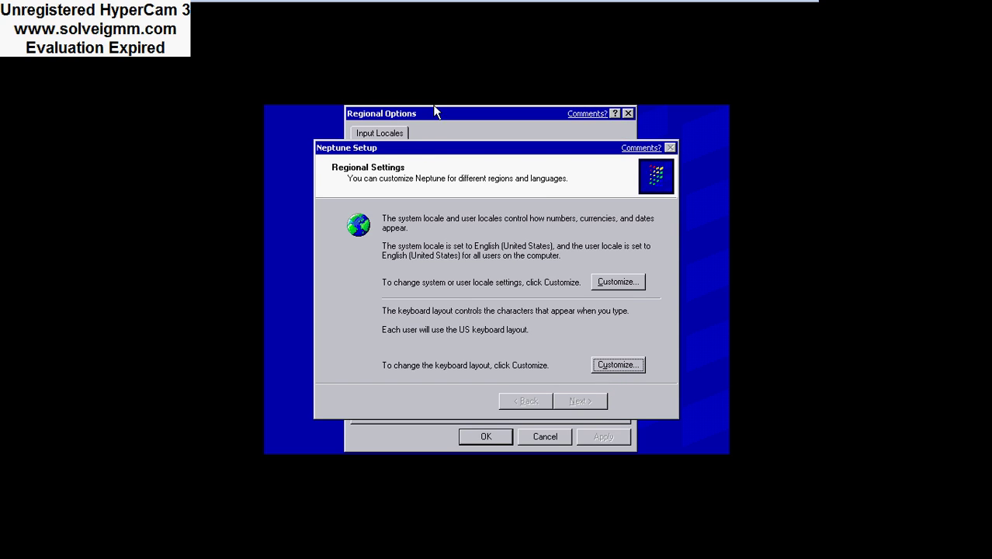
pyautogui.click(451, 134)
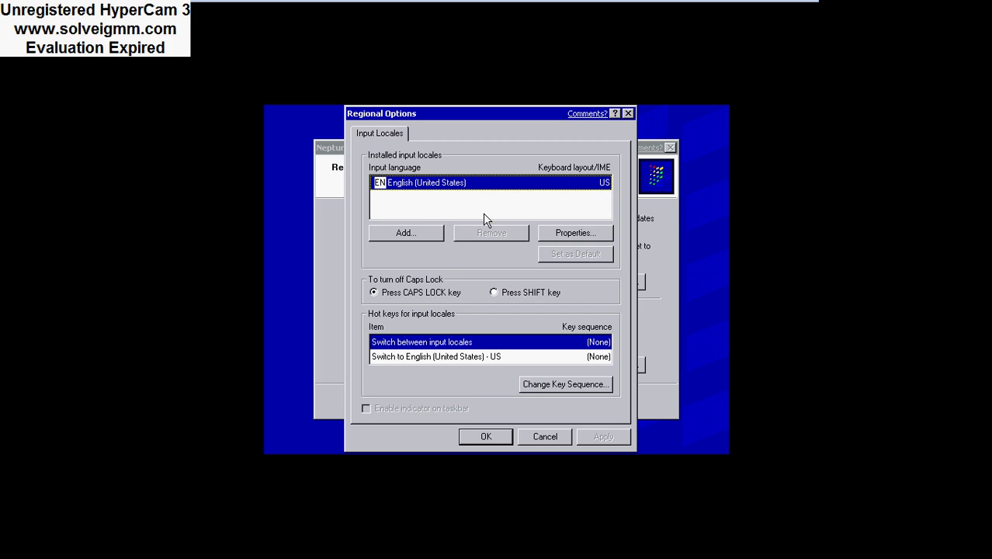
pyautogui.click(401, 242)
pyautogui.click(439, 224)
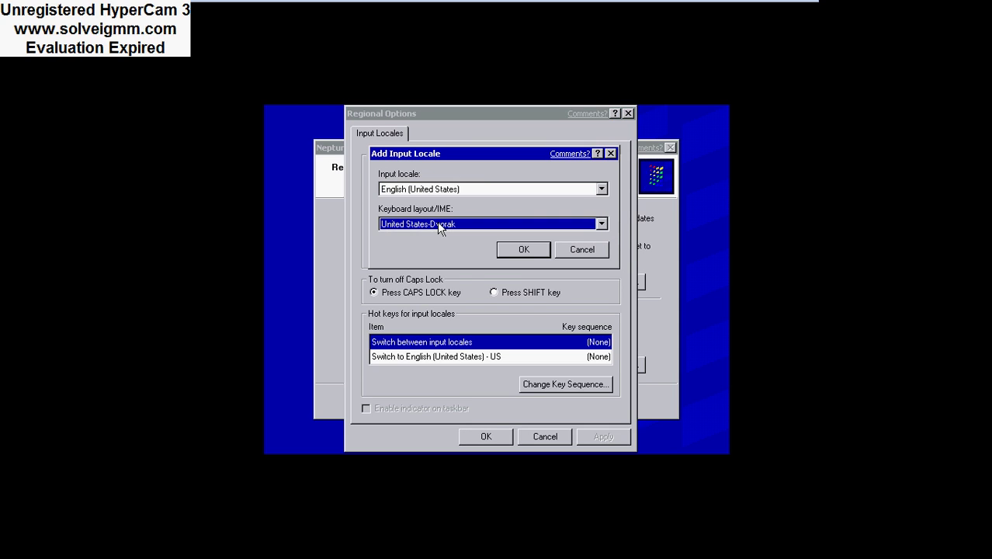
pyautogui.click(439, 224)
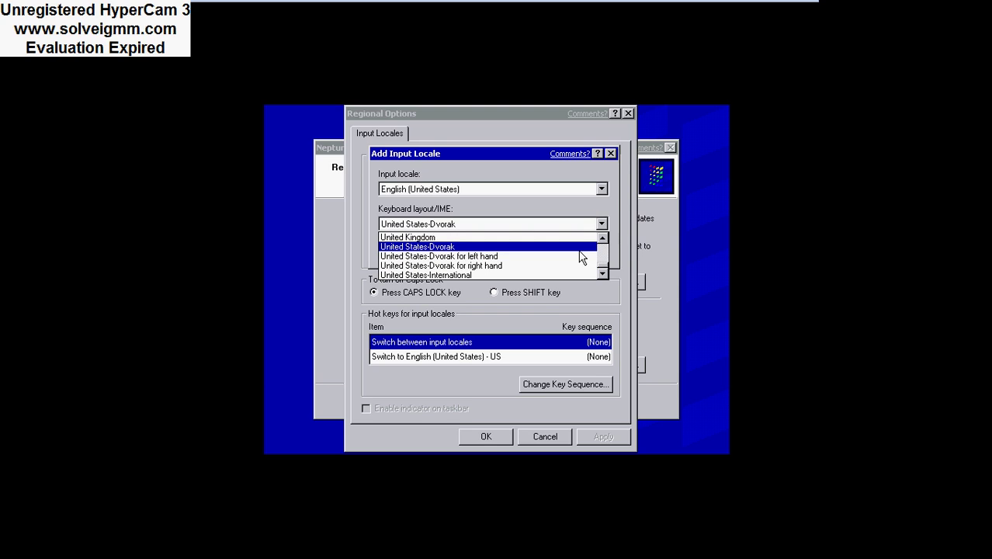
pyautogui.moveTo(603, 260); pyautogui.dragTo(607, 252)
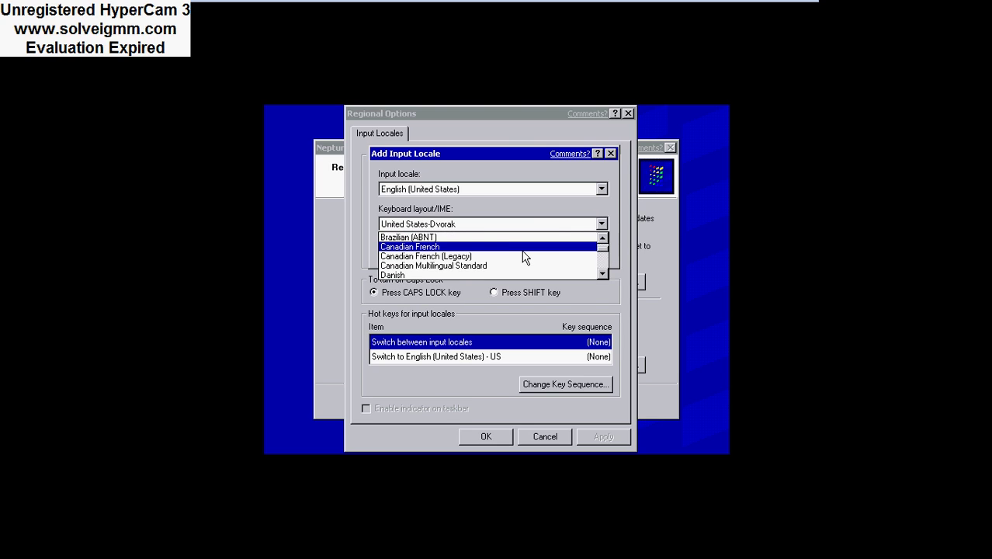
pyautogui.click(494, 190)
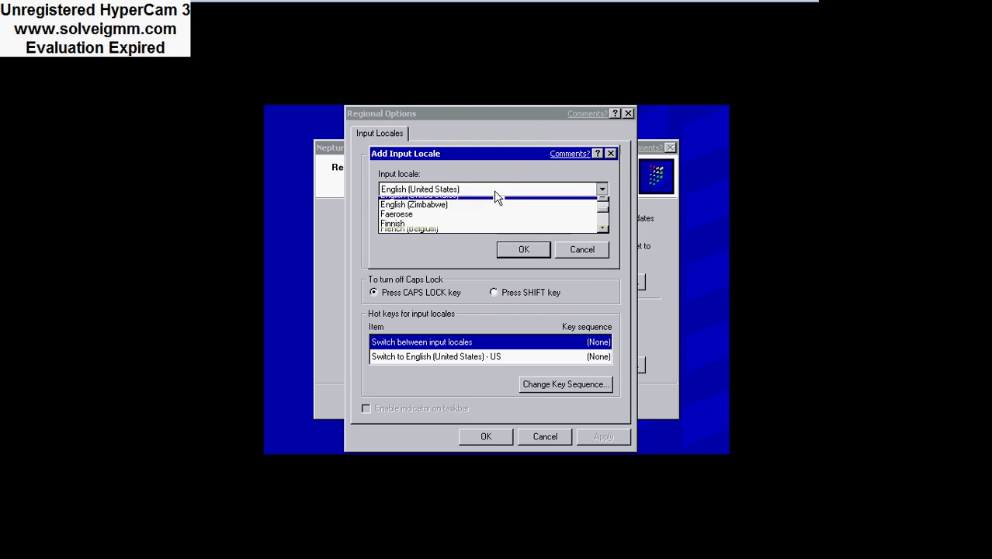
pyautogui.click(494, 191)
pyautogui.click(525, 249)
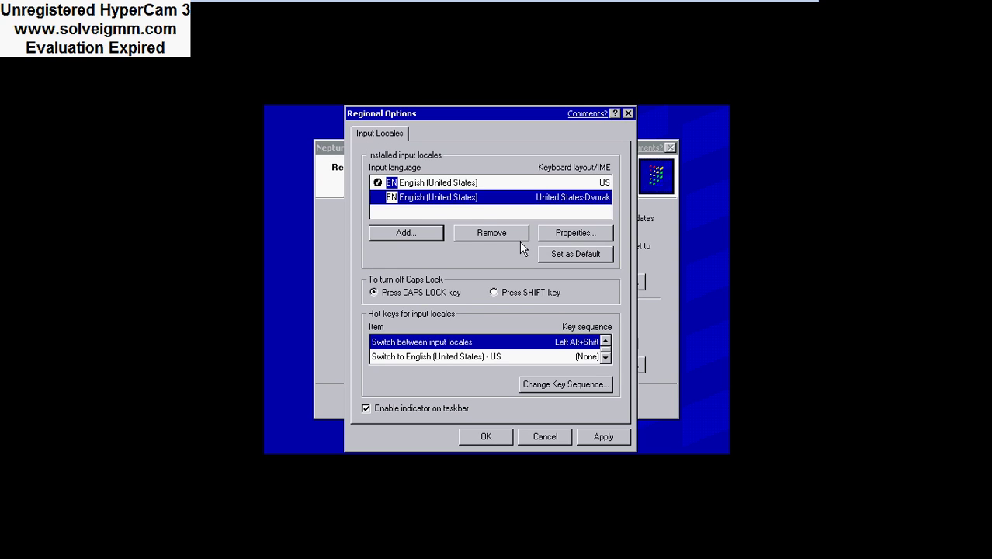
pyautogui.click(587, 433)
pyautogui.click(486, 435)
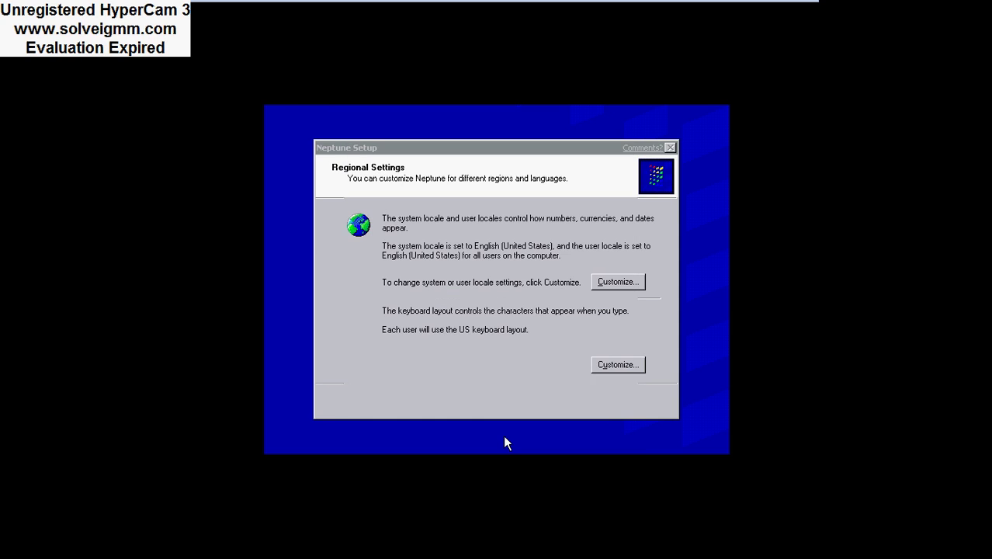
# - Check the system and user locale options, keep English (United States), and accept the regional settings
pyautogui.click(614, 283)
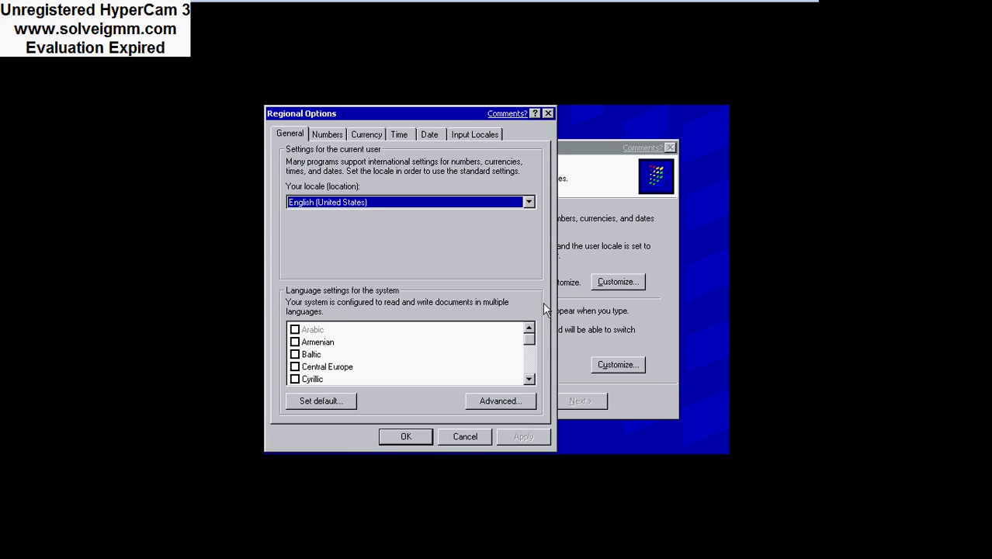
pyautogui.click(412, 440)
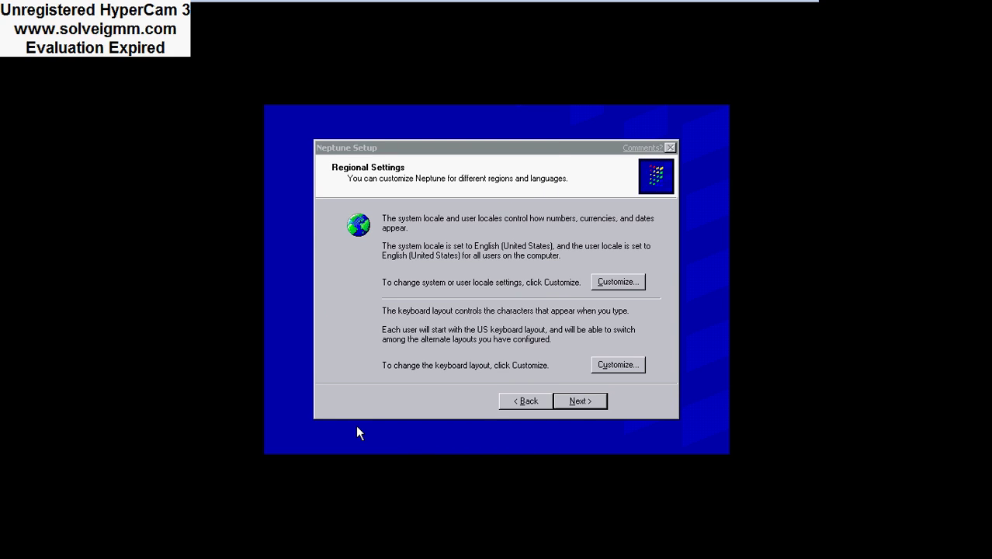
pyautogui.click(584, 415)
# - Enter the user's name in the software personalization details, leaving the organization blank, and continue
pyautogui.write('lexus')
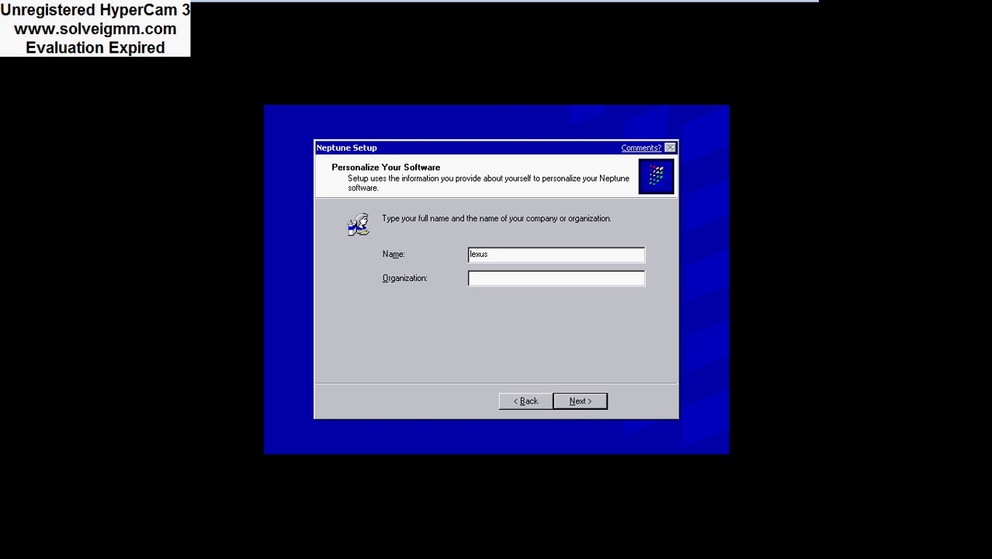
pyautogui.click(584, 412)
# - Name the computer LEXUS and continue to the date and time settings
pyautogui.write('LEX')
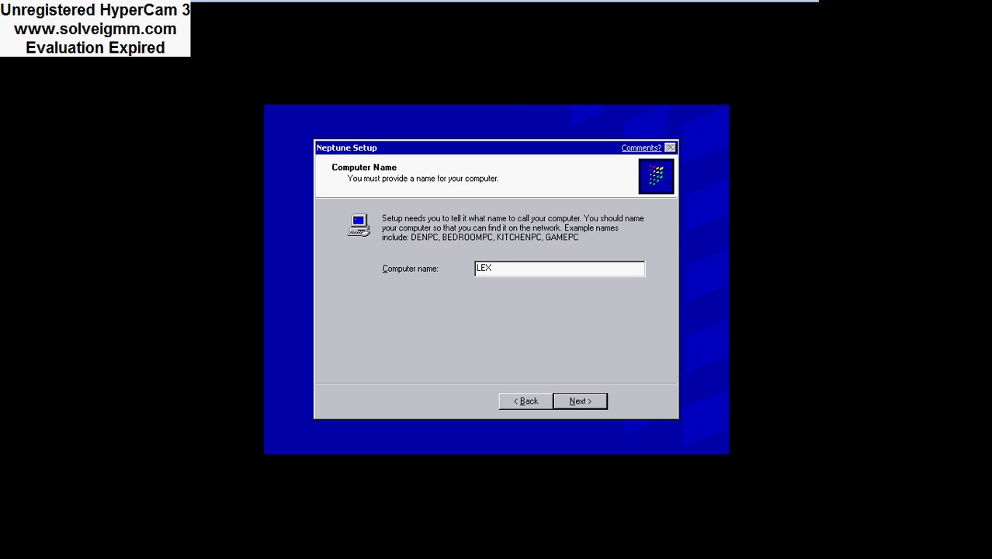
pyautogui.write('US/')
pyautogui.press('BackSpace')
pyautogui.write('.')
pyautogui.press('BackSpace')
pyautogui.press('Return')
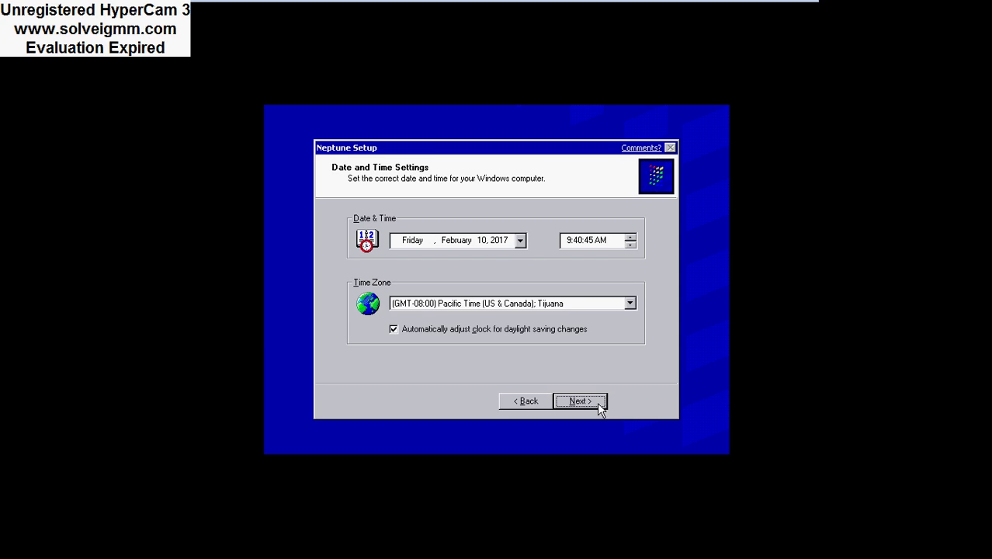
# - Go back and change the computer name to GAMING, and accept the default date, time and time zone settings
pyautogui.click(525, 399)
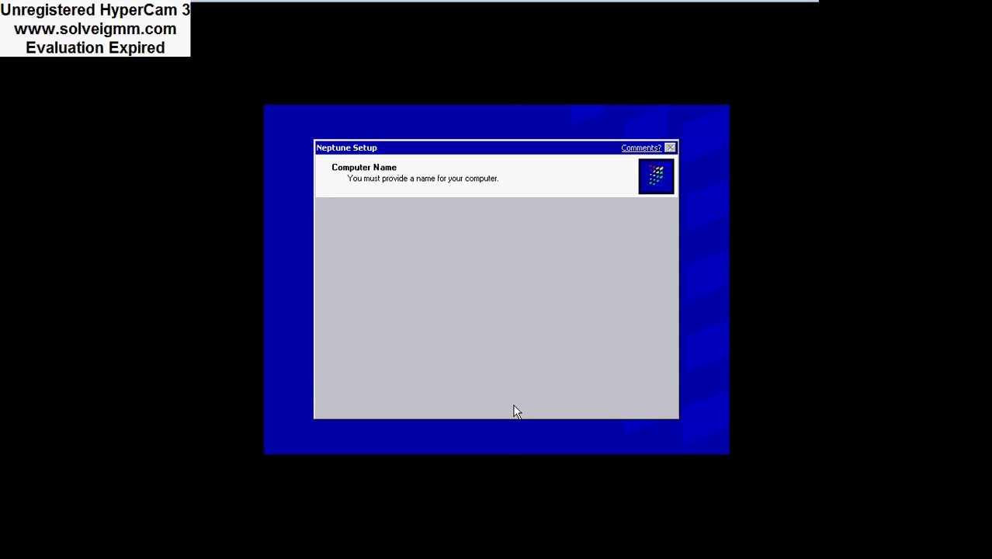
pyautogui.press('BackSpace')
pyautogui.write('GAMING')
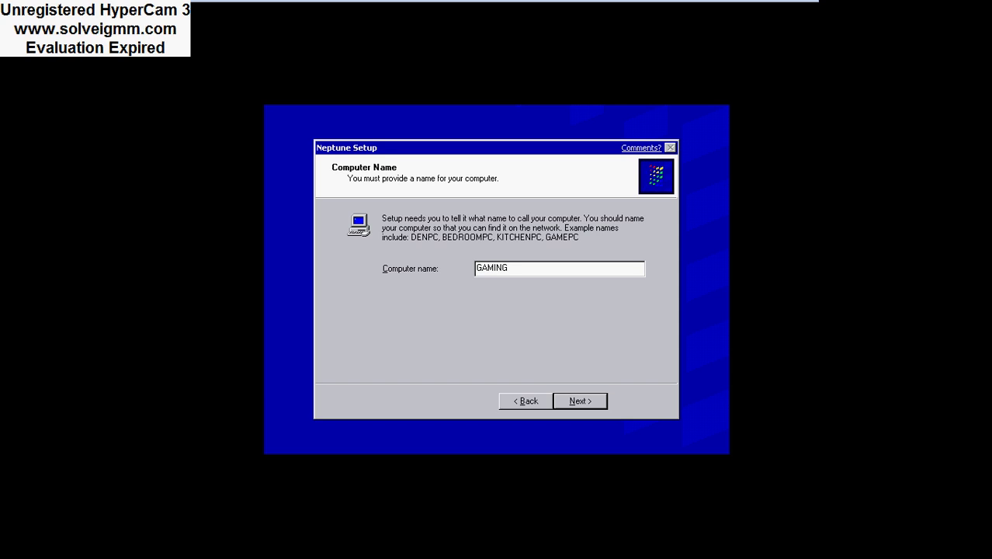
pyautogui.press('Return')
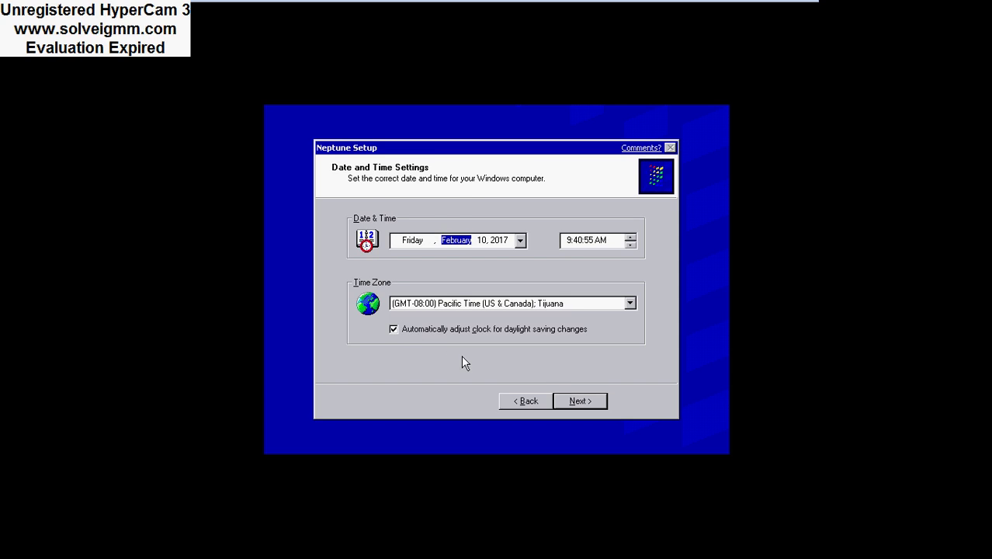
pyautogui.click(579, 402)
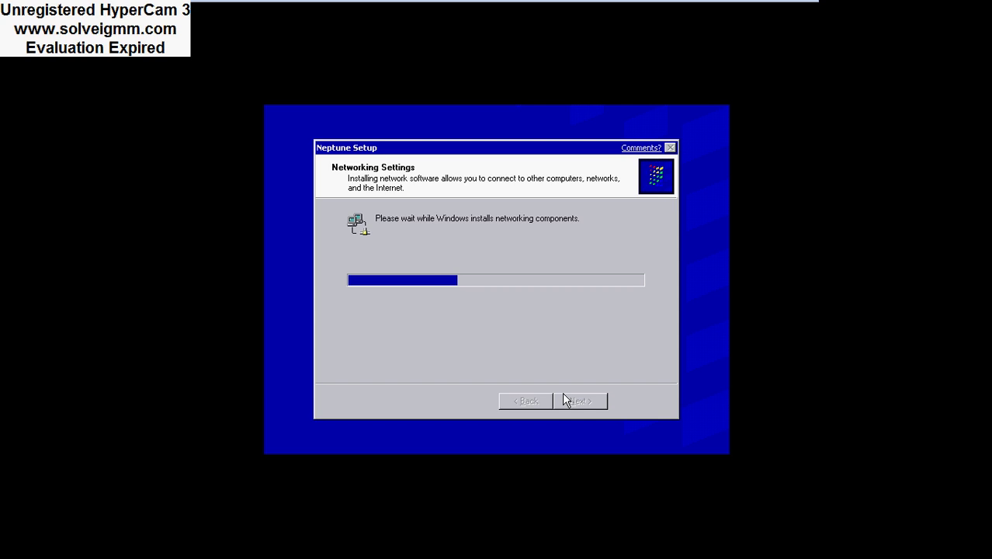
pyautogui.hotkey('alt', 'space')
pyautogui.press('Escape')
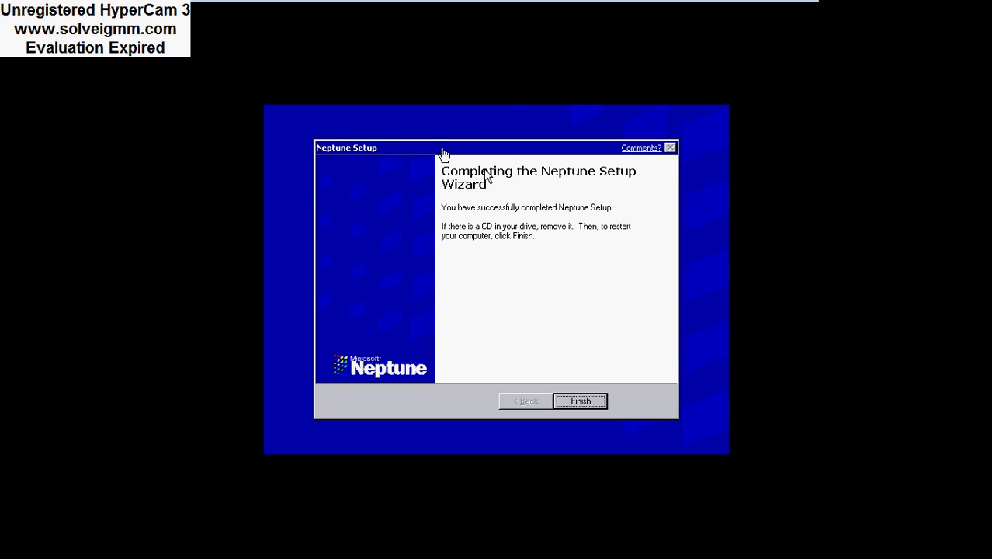
# - Finish the Setup wizard to restart the computer, and create the first Windows identity with the person's name
pyautogui.click(582, 401)
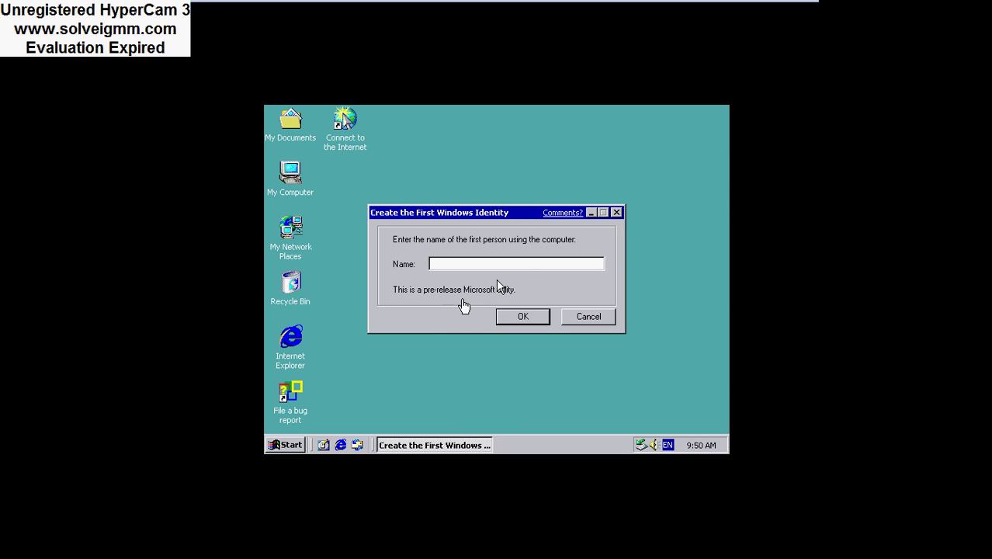
pyautogui.write('lexus')
pyautogui.press('Return')
pyautogui.press('Tab')
pyautogui.press('Return')
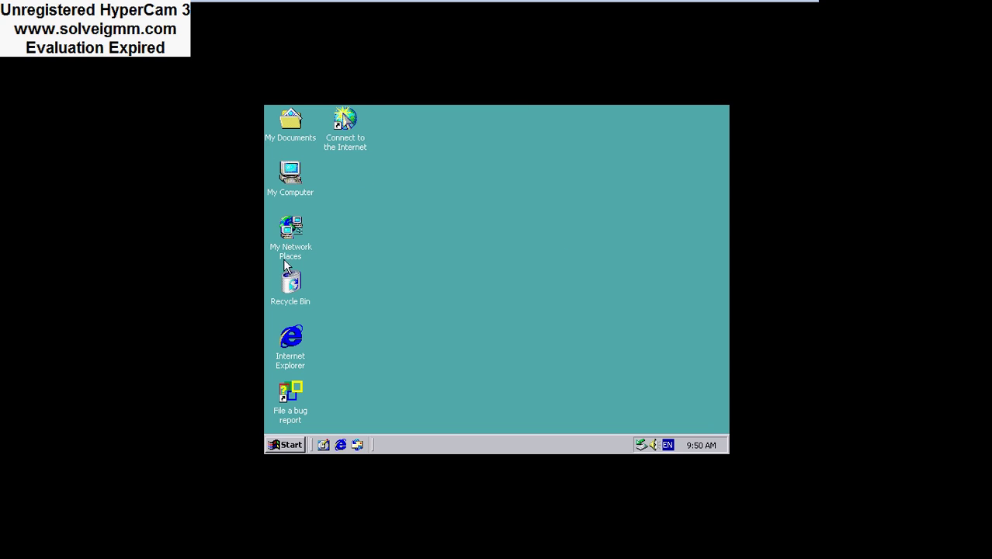
# - Launch Internet Explorer and set up the Internet connection manually over a local area network (LAN), without a proxy or mail account
pyautogui.doubleClick(289, 339)
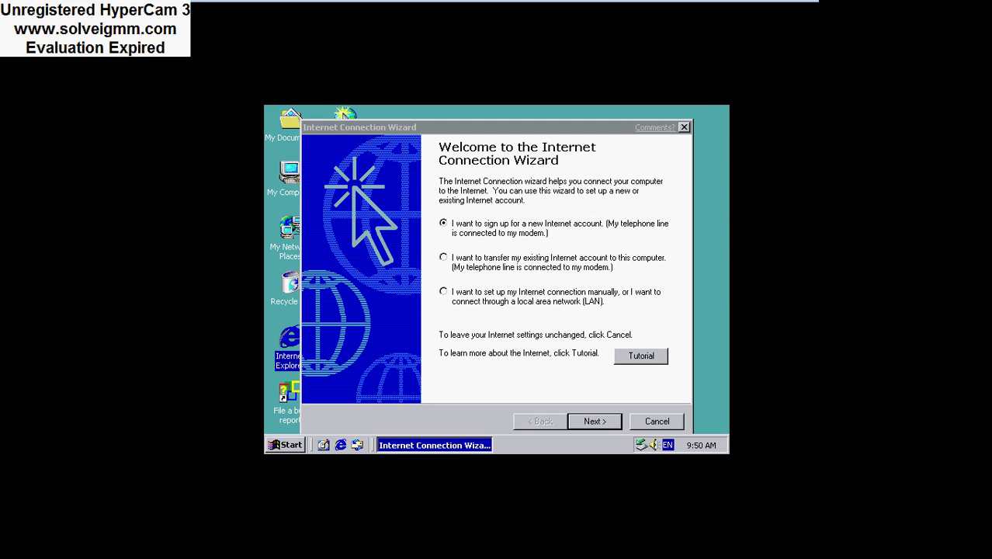
pyautogui.click(575, 314)
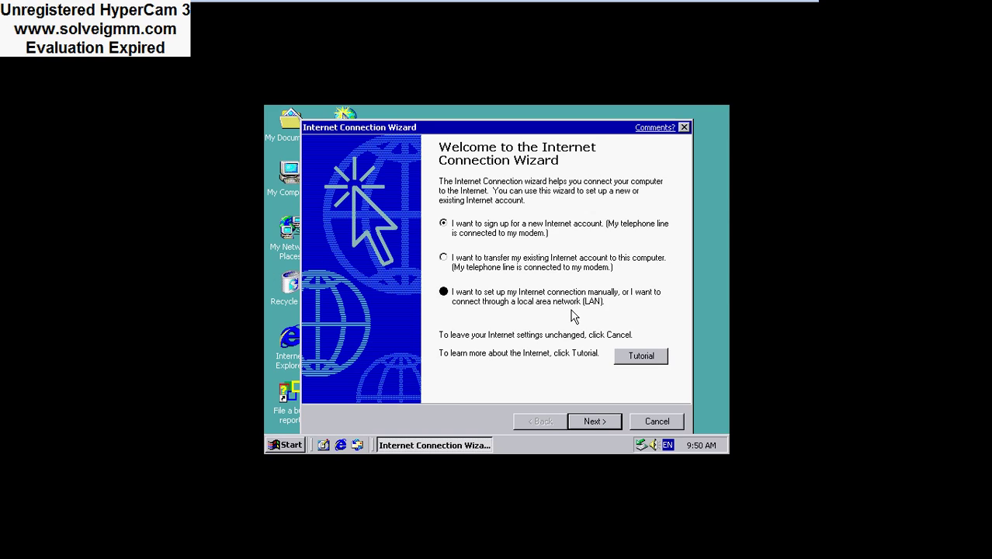
pyautogui.click(597, 421)
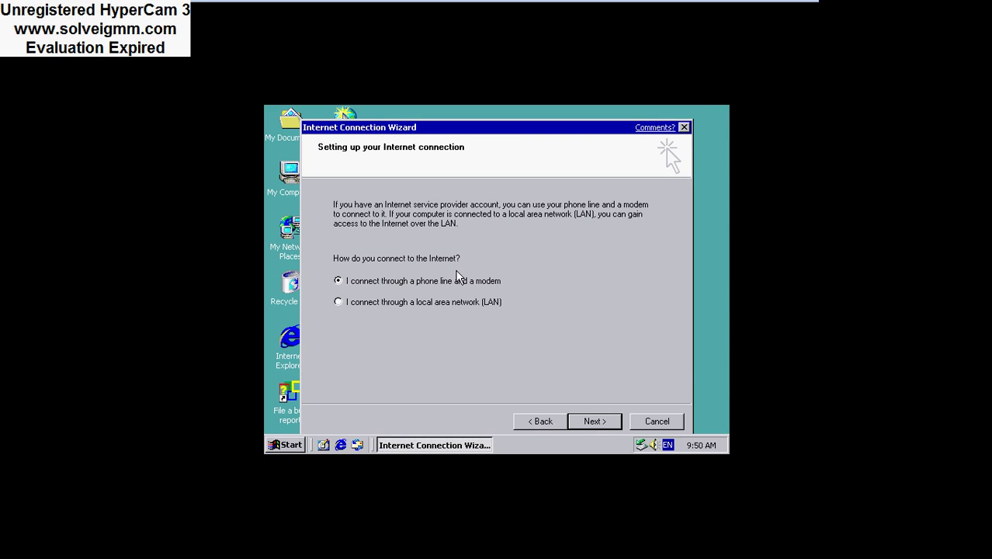
pyautogui.click(494, 304)
pyautogui.click(578, 420)
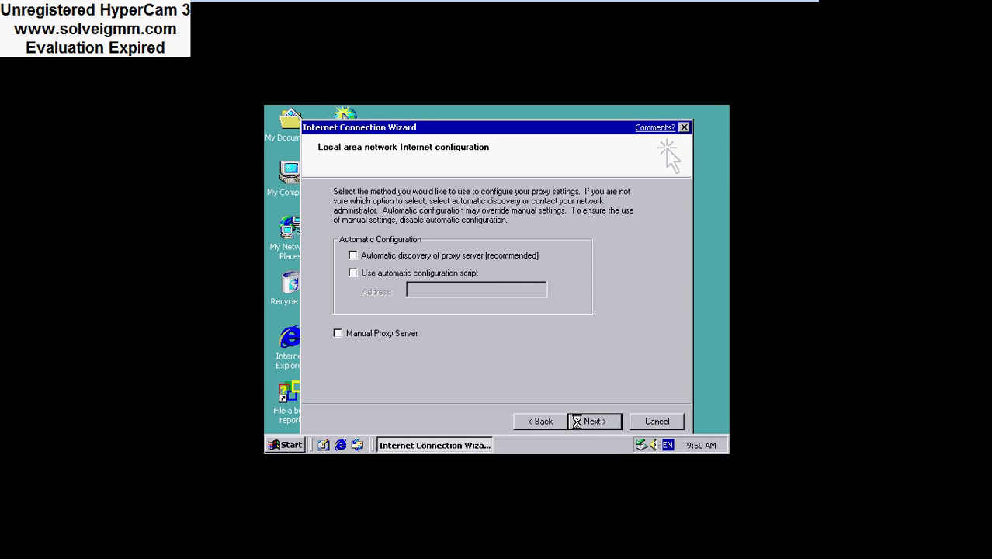
pyautogui.click(584, 423)
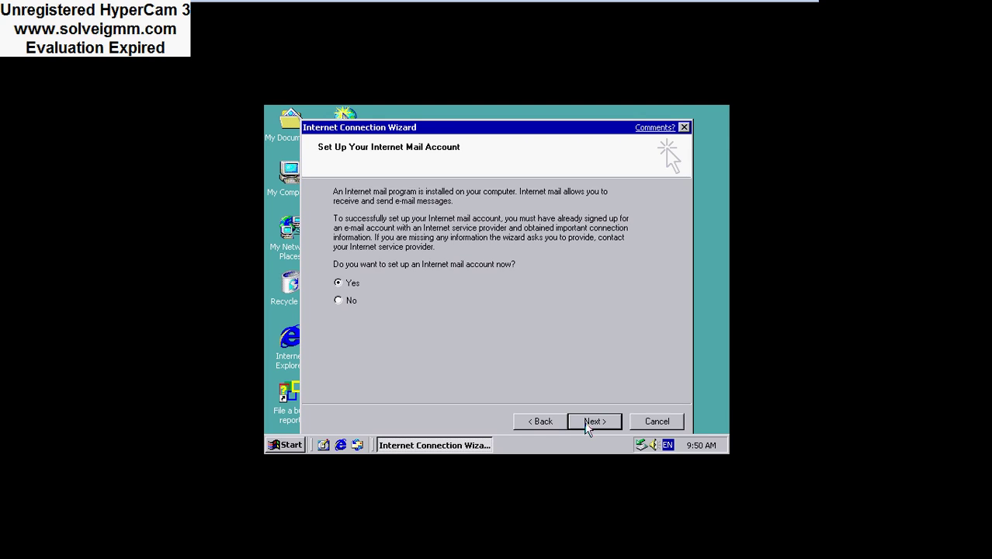
pyautogui.click(348, 304)
pyautogui.click(587, 423)
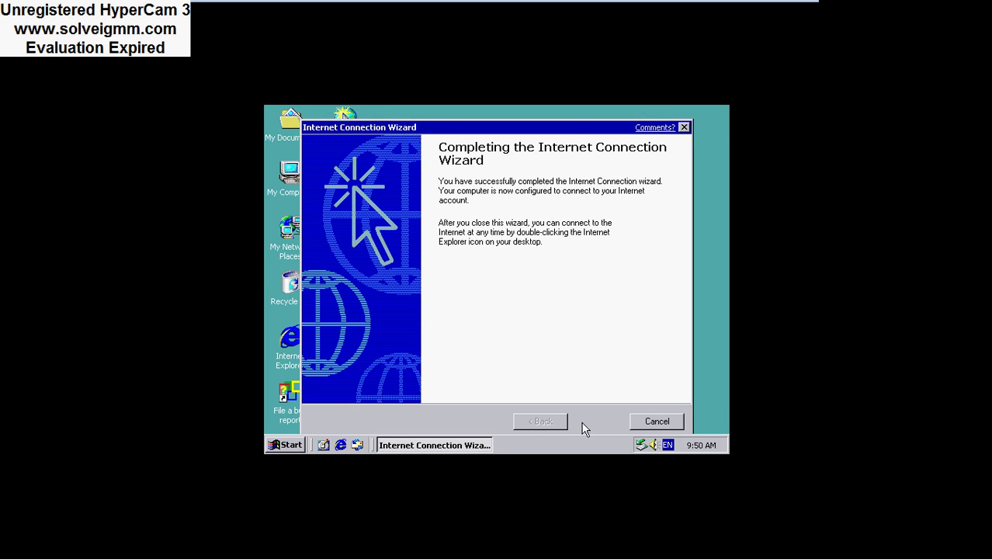
pyautogui.click(584, 427)
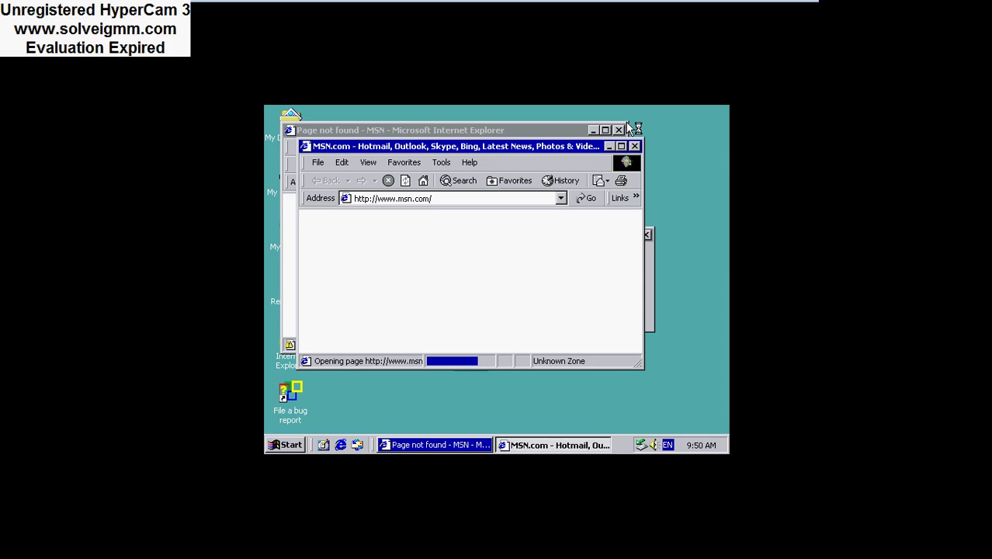
# - Close the extra MSN.com browser window and dismiss the web page error message
pyautogui.click(634, 146)
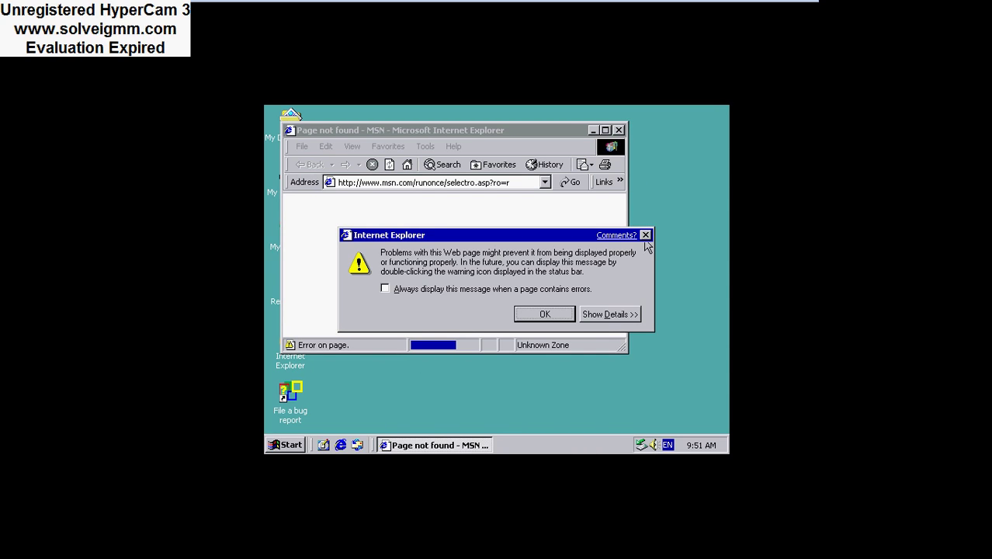
pyautogui.click(565, 314)
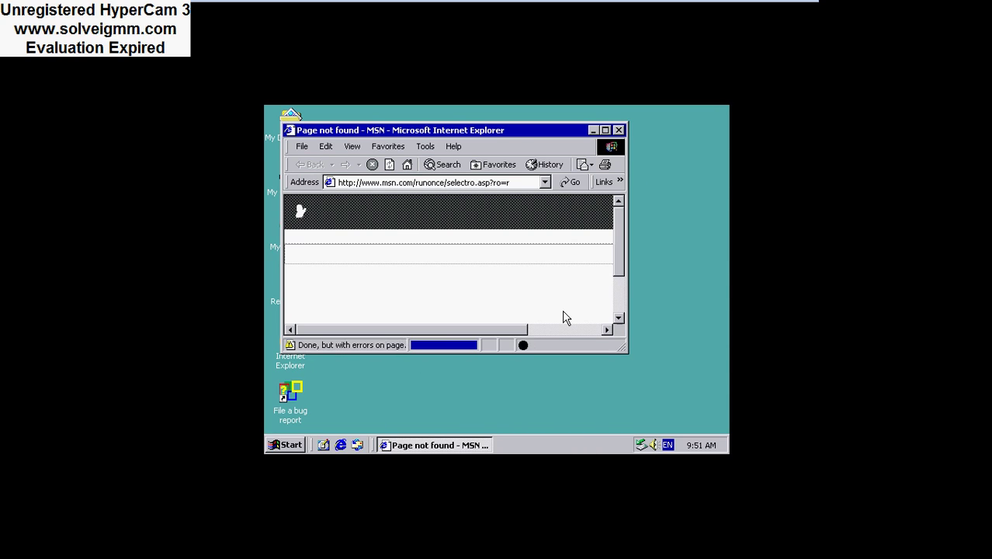
# - Search the web for "minecraft PE" in the remaining browser window and look through the results
pyautogui.click(533, 183)
pyautogui.press('Delete')
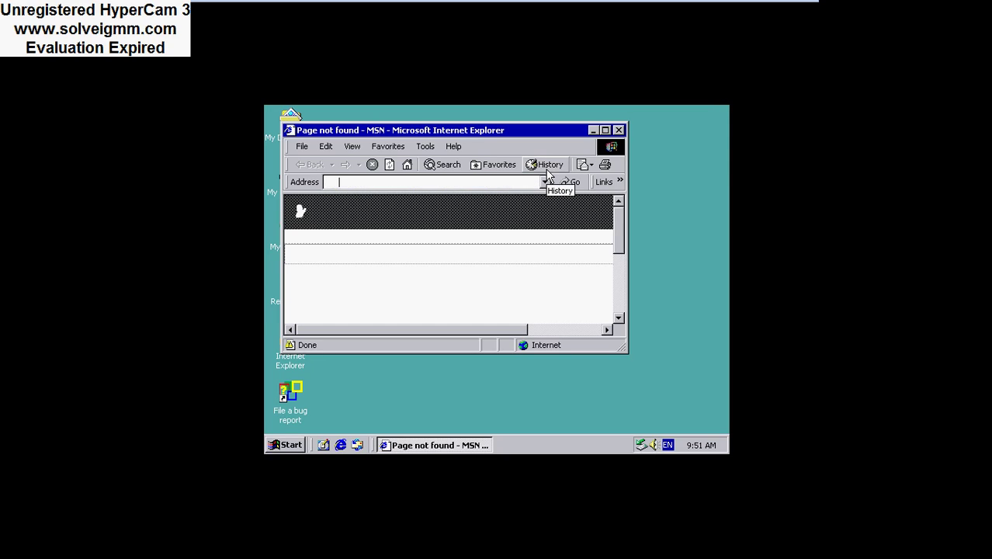
pyautogui.write('mine')
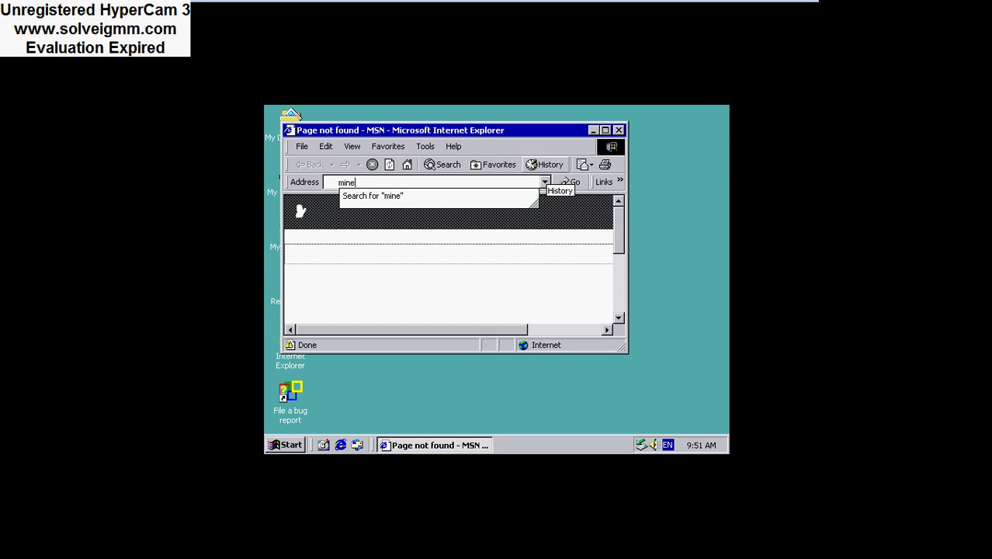
pyautogui.write('craft PE')
pyautogui.press('Return')
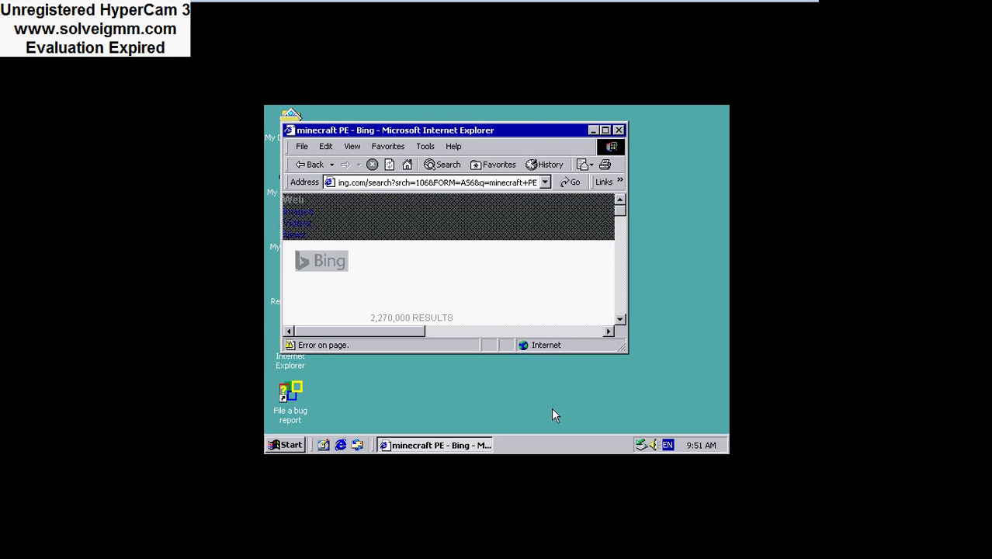
pyautogui.scroll(-2, 501, 288)
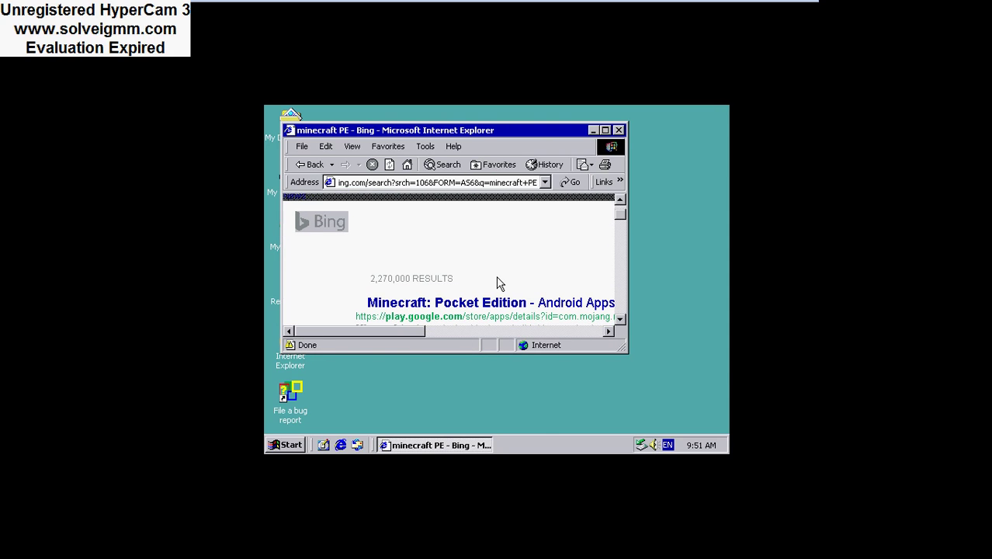
# - Go to Google.com in the open browser window and maximize the window
pyautogui.click(520, 185)
pyautogui.press('BackSpace')
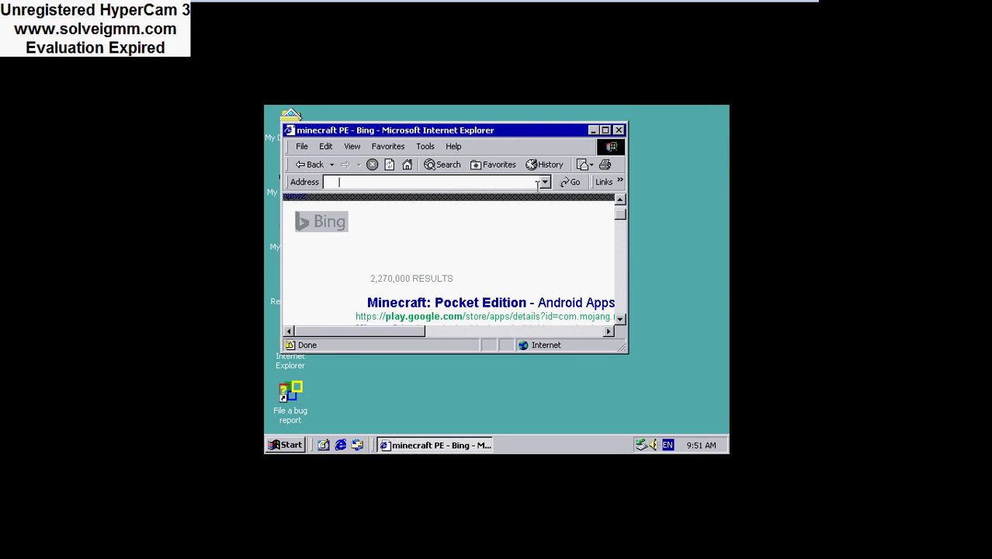
pyautogui.write('Goog')
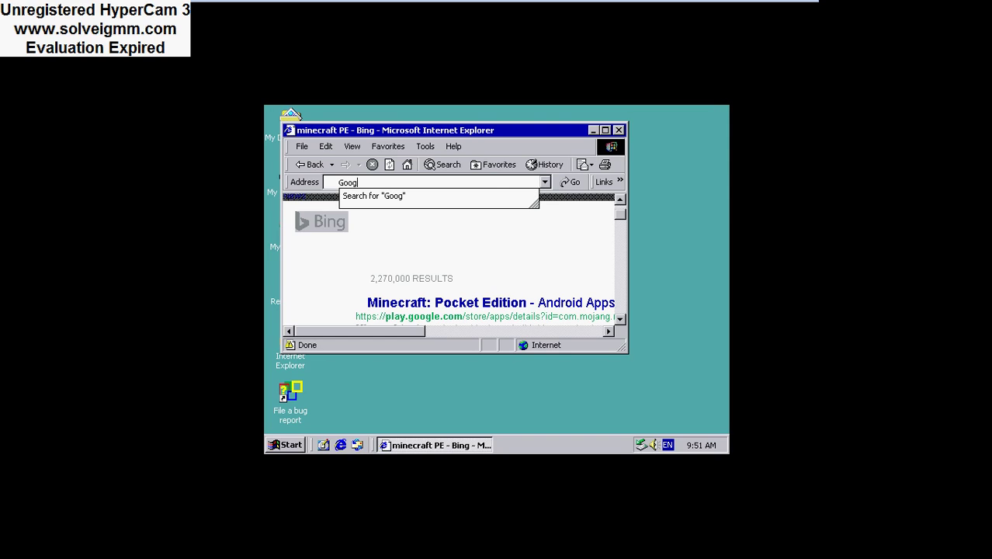
pyautogui.write('le.com')
pyautogui.press('Return')
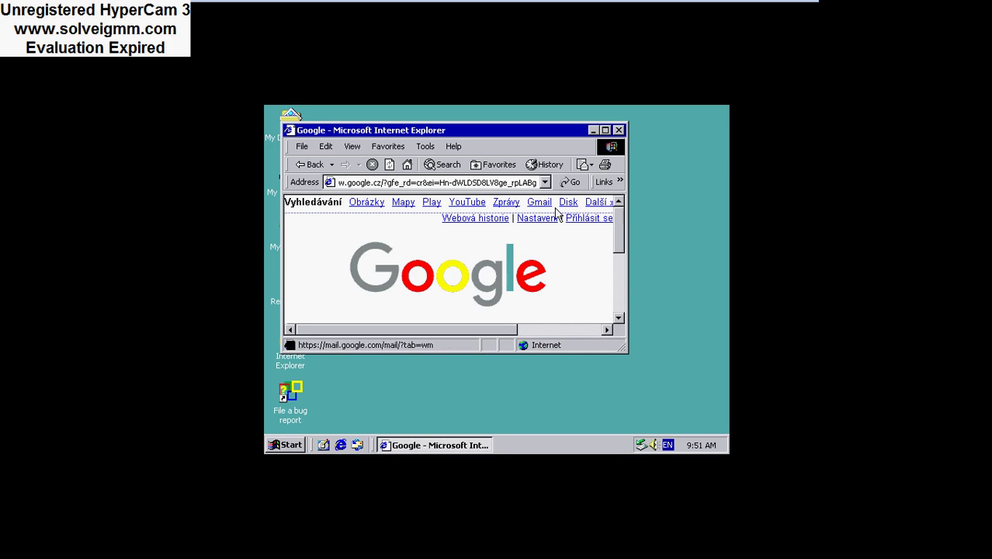
pyautogui.click(606, 130)
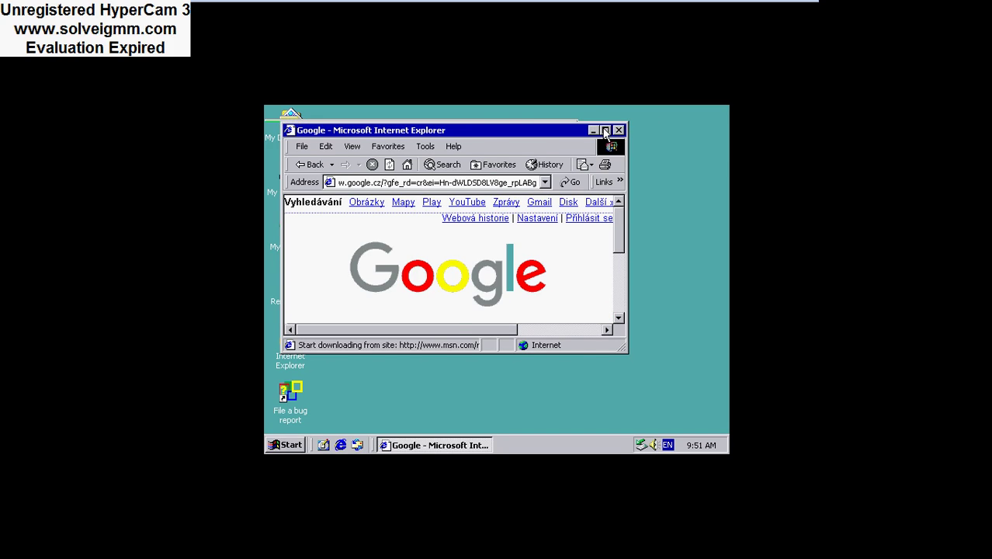
# - Search Google Images for "lol", agreeing to send information to the Internet, and look through the picture results
pyautogui.click(348, 186)
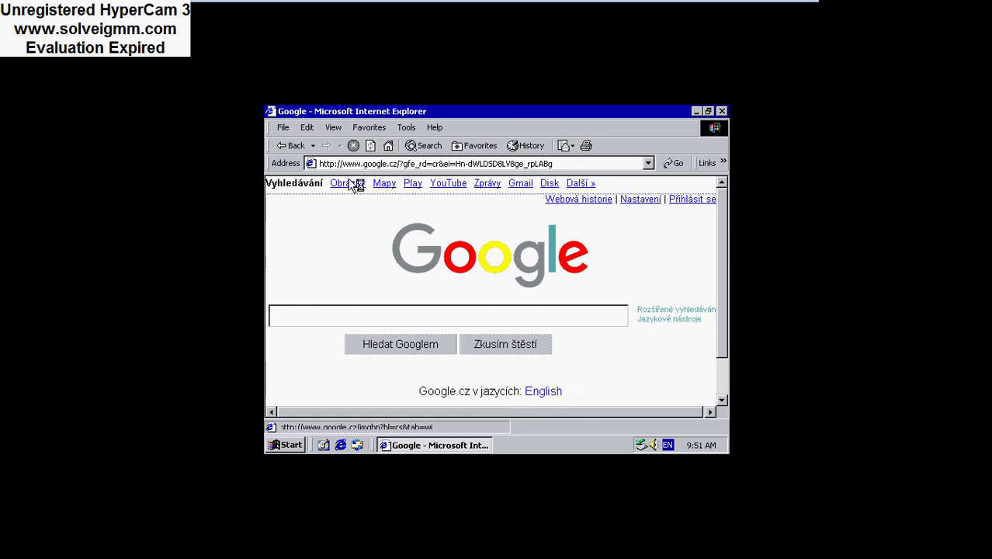
pyautogui.click(383, 309)
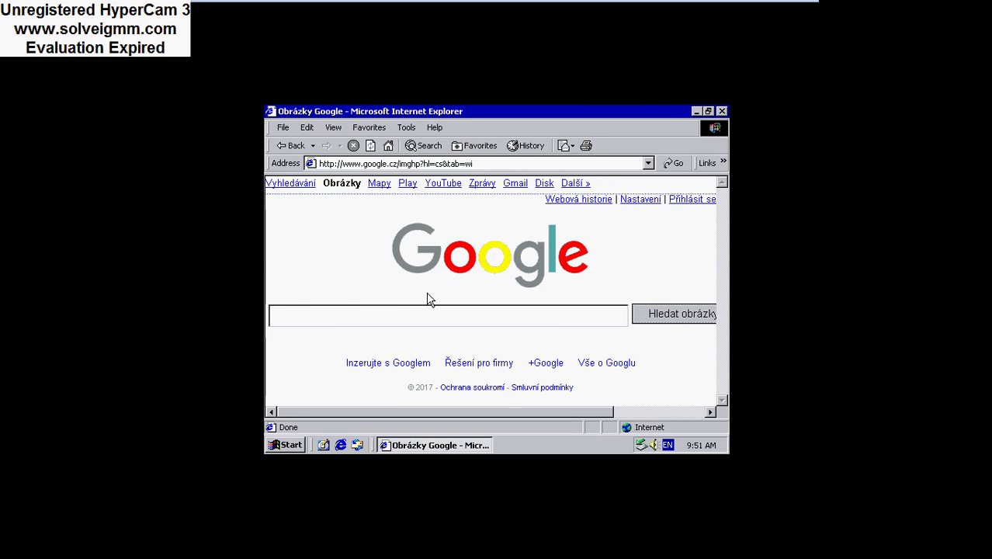
pyautogui.write('lol')
pyautogui.press('Return')
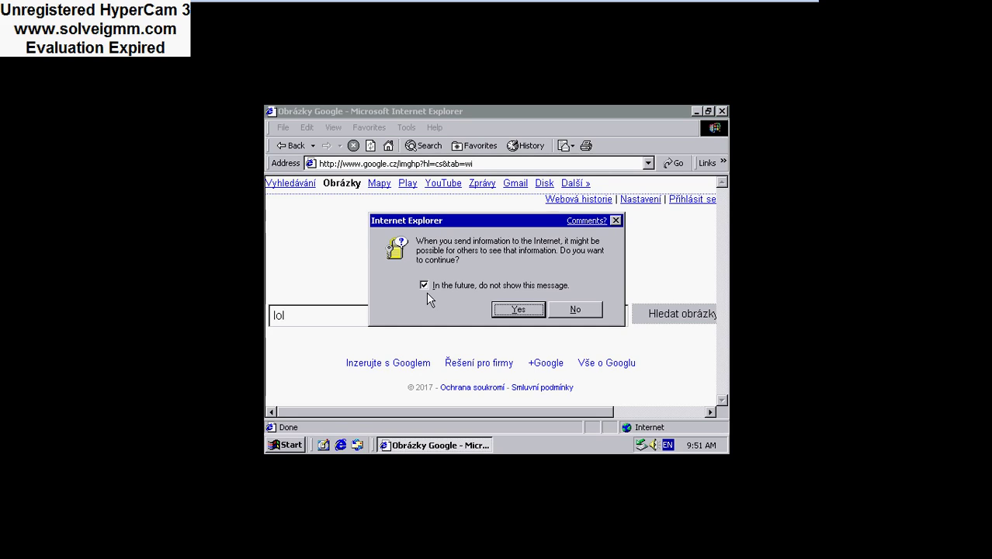
pyautogui.press('Return')
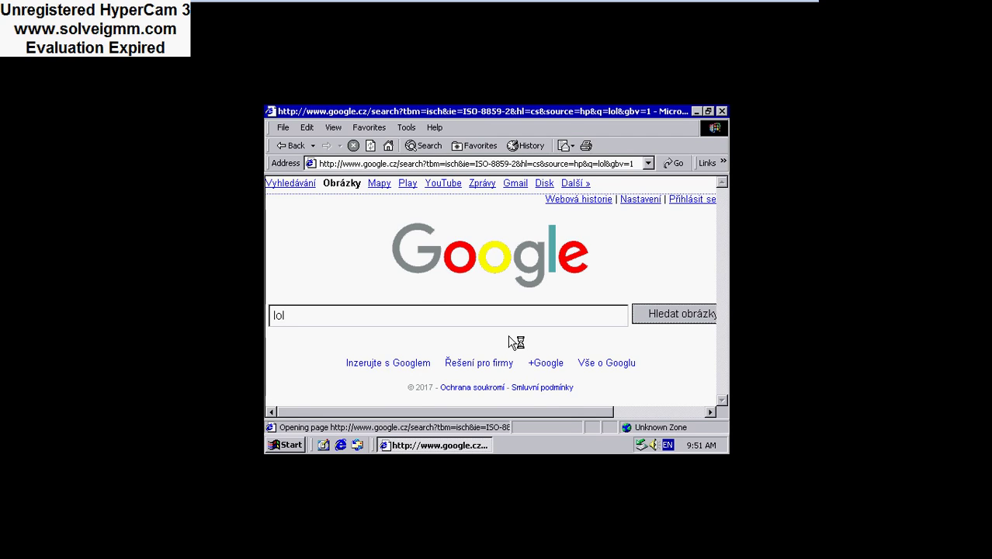
pyautogui.scroll(-1, 541, 367)
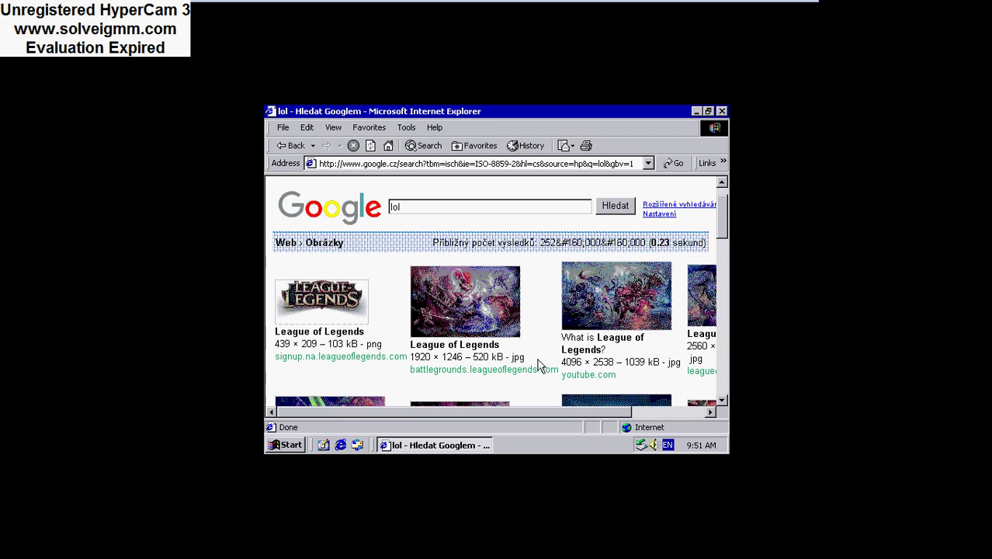
pyautogui.scroll(-3, 541, 366)
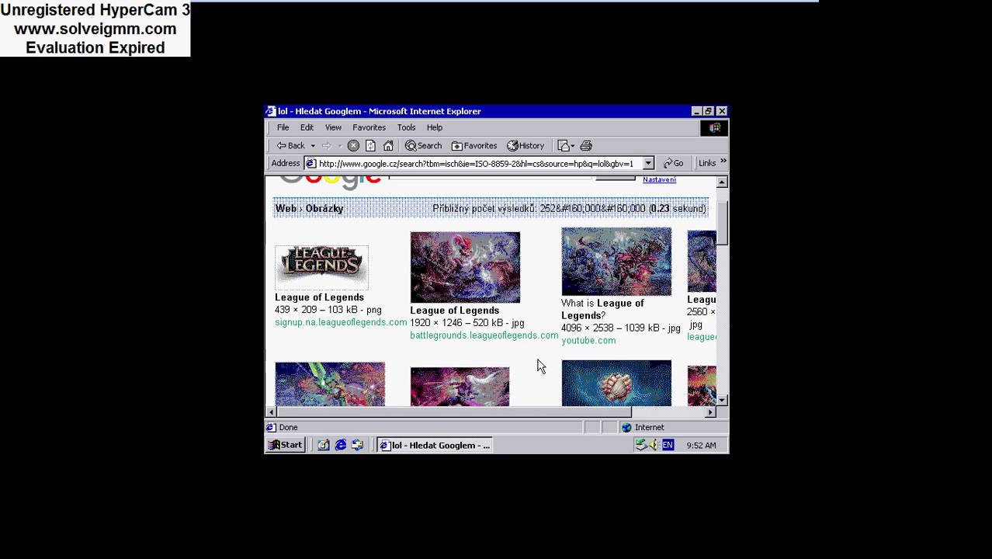
pyautogui.scroll(5, 541, 367)
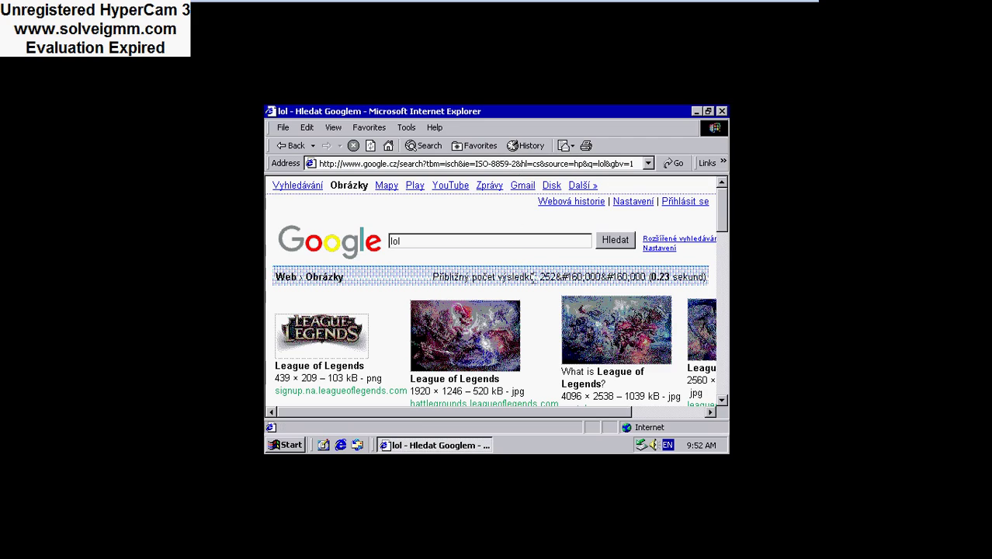
# - Replace the image search with "minecraft steve" and look through the picture results
pyautogui.click(530, 246)
pyautogui.press('BackSpace')
pyautogui.press('BackSpace')
pyautogui.press('BackSpace')
pyautogui.write('minecraft ')
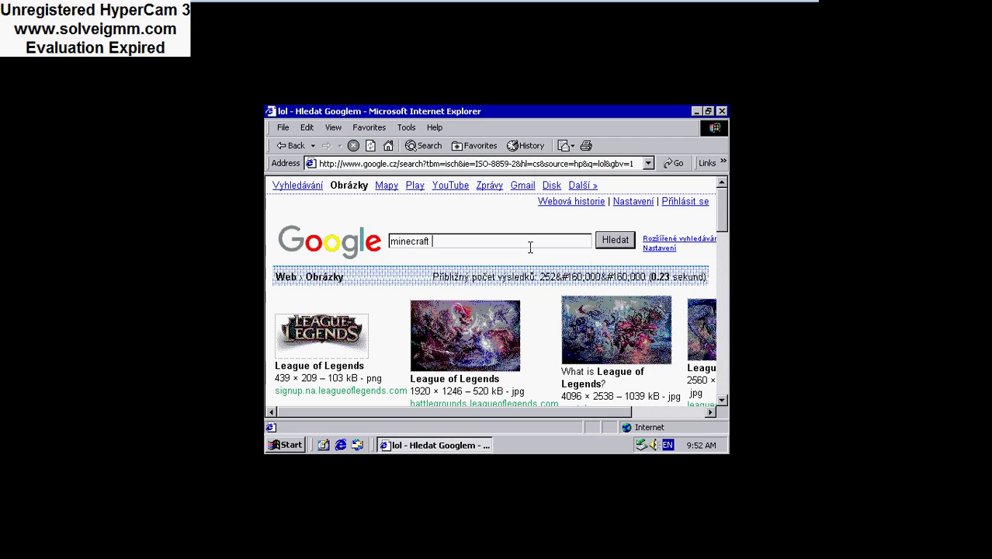
pyautogui.write('steve')
pyautogui.press('Return')
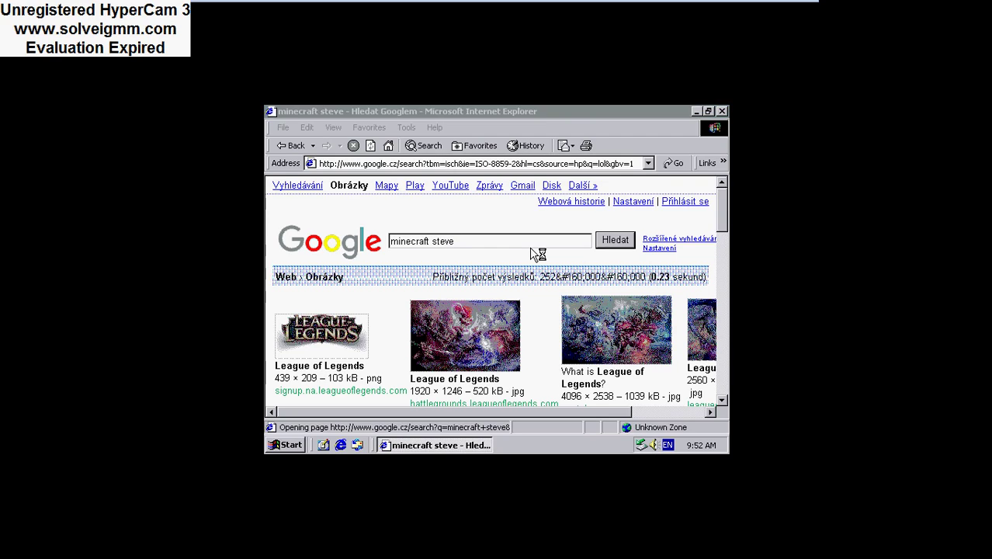
pyautogui.press('Return')
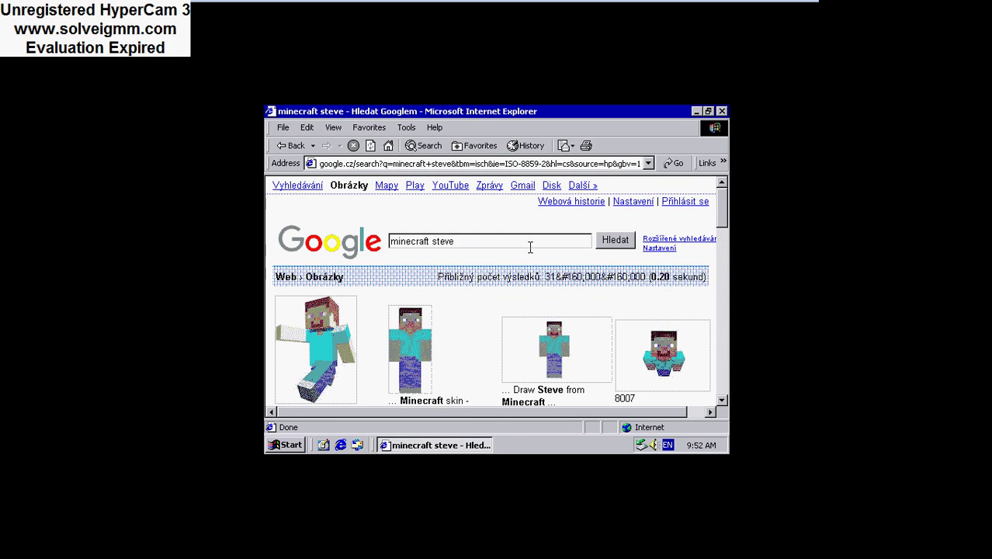
pyautogui.scroll(-2, 590, 374)
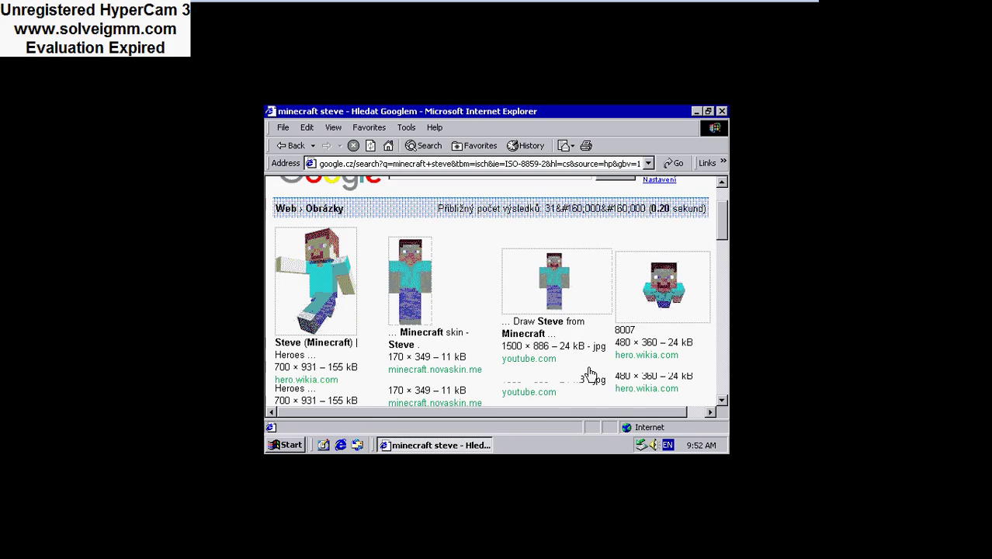
pyautogui.scroll(-4, 591, 374)
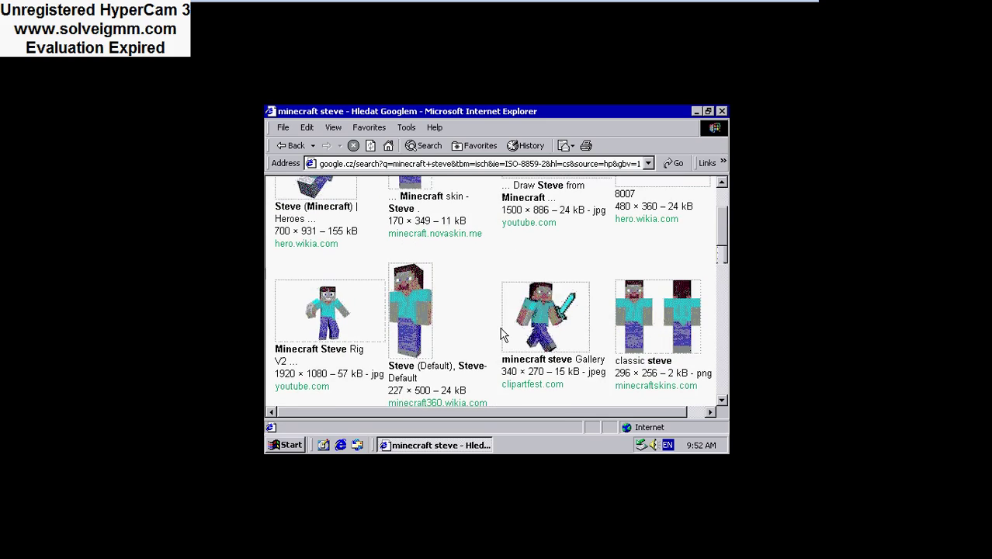
pyautogui.scroll(3, 501, 334)
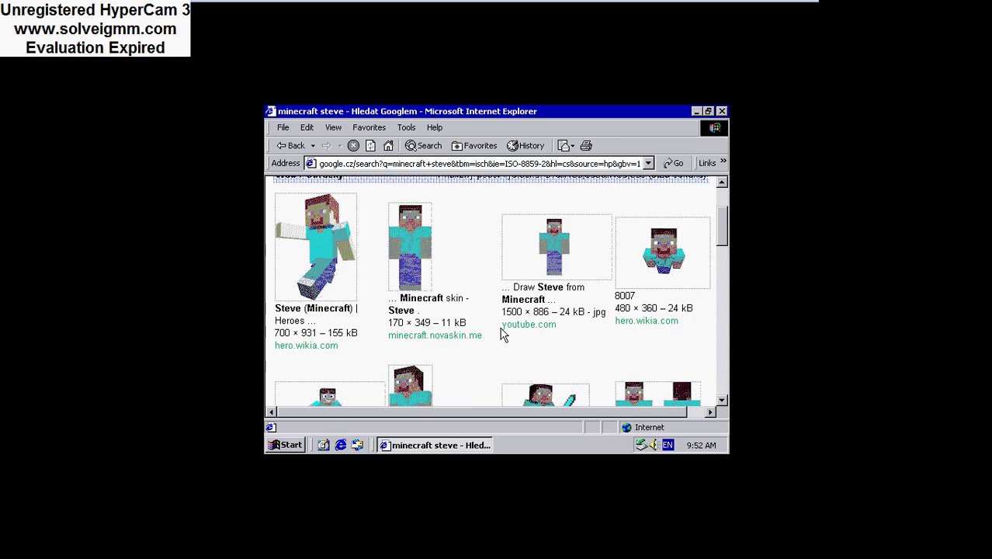
# - Set the first Minecraft Steve picture in the results as the desktop wallpaper and close the browser
pyautogui.rightClick(337, 250)
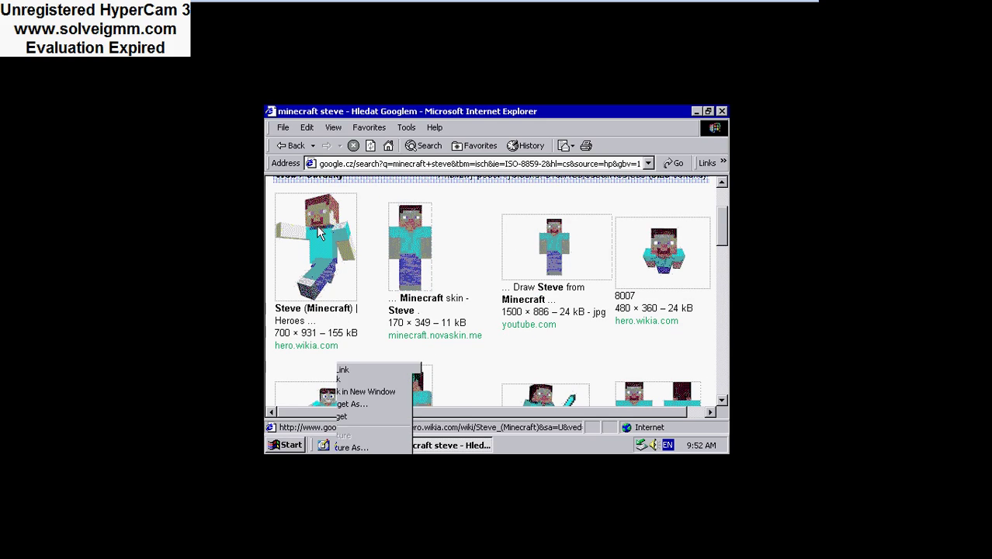
pyautogui.click(308, 218)
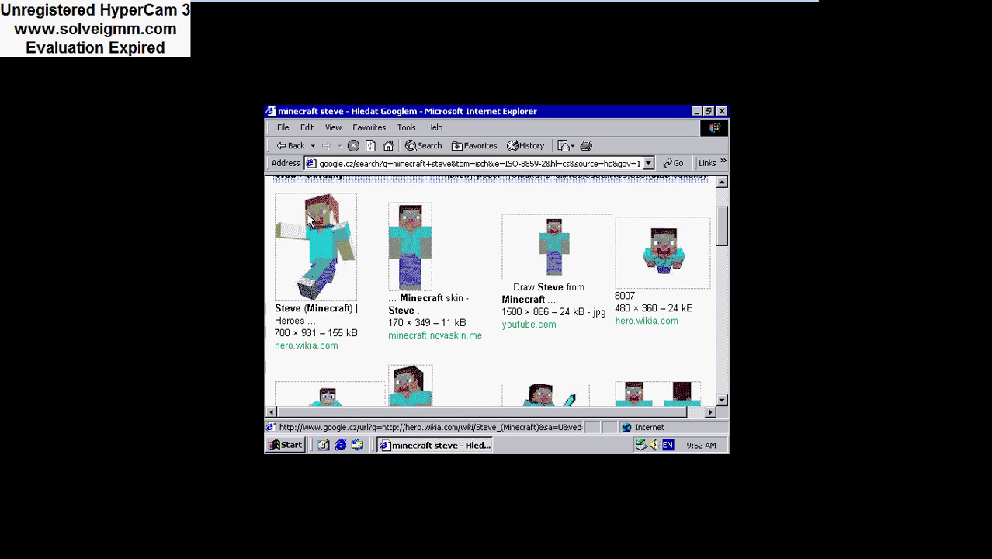
pyautogui.rightClick(309, 216)
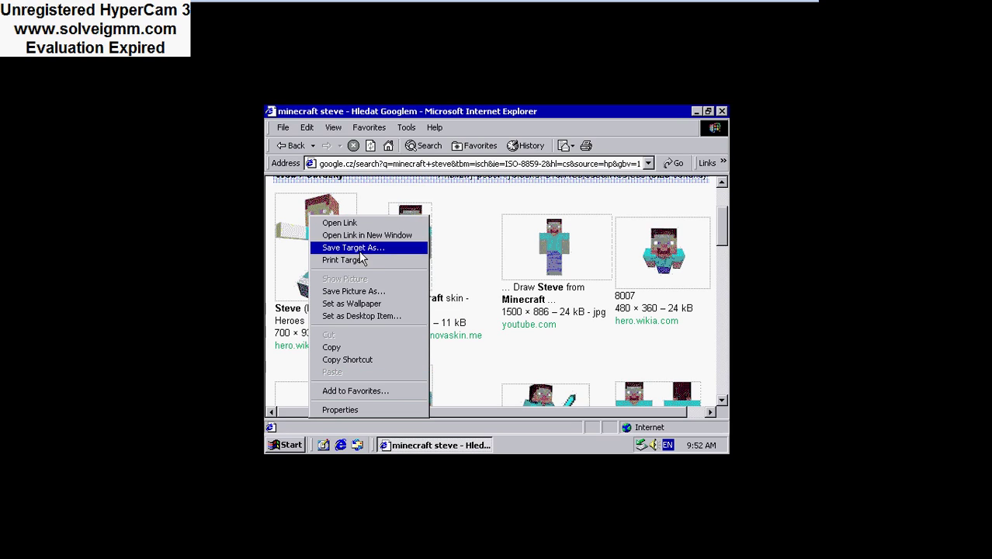
pyautogui.click(384, 305)
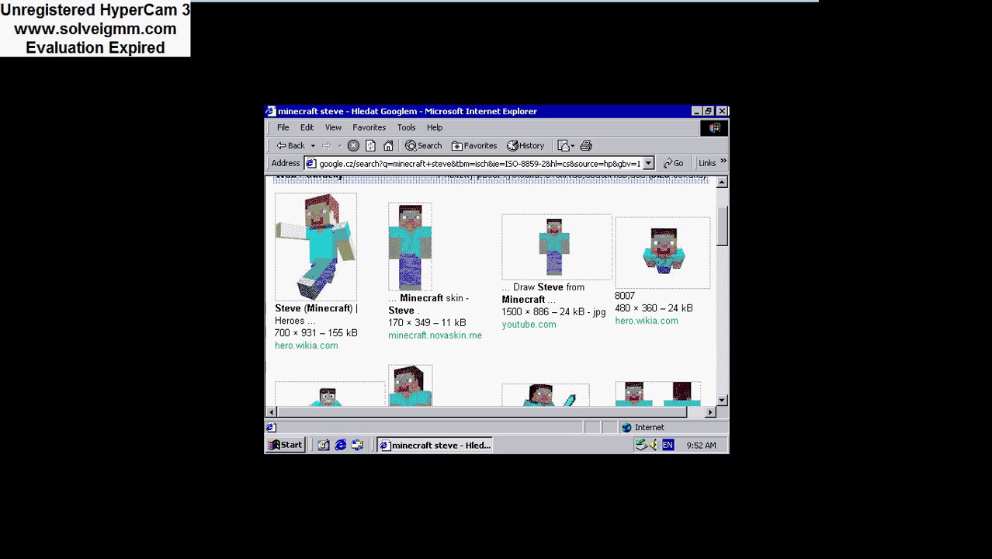
pyautogui.click(722, 111)
# - Change the wallpaper's picture display to Stretch in the desktop's display properties and confirm
pyautogui.rightClick(493, 277)
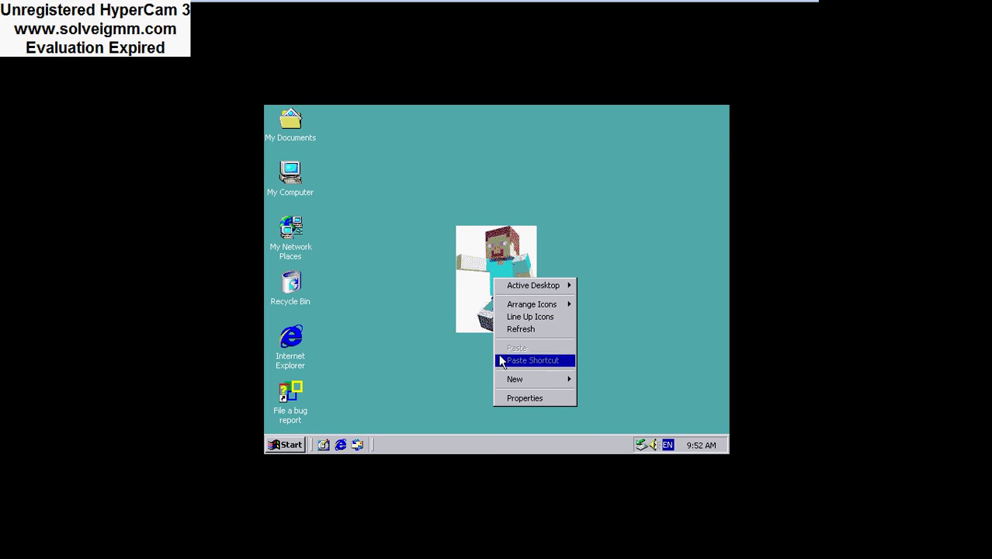
pyautogui.click(523, 399)
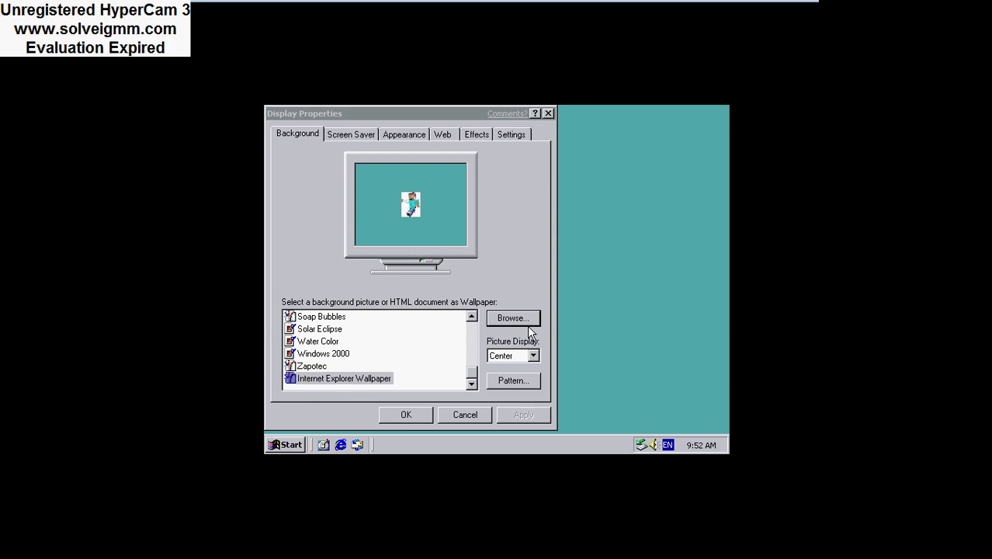
pyautogui.click(635, 355)
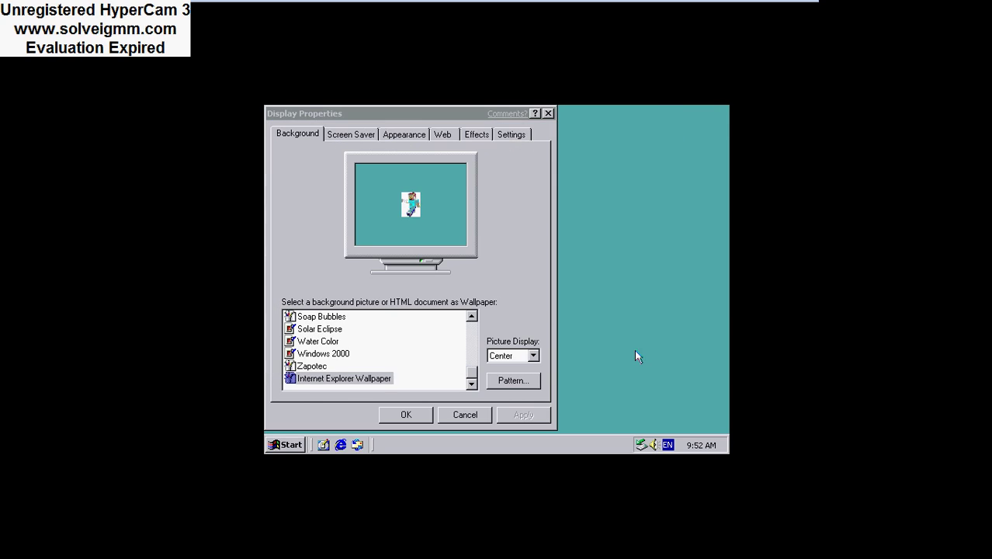
pyautogui.click(534, 359)
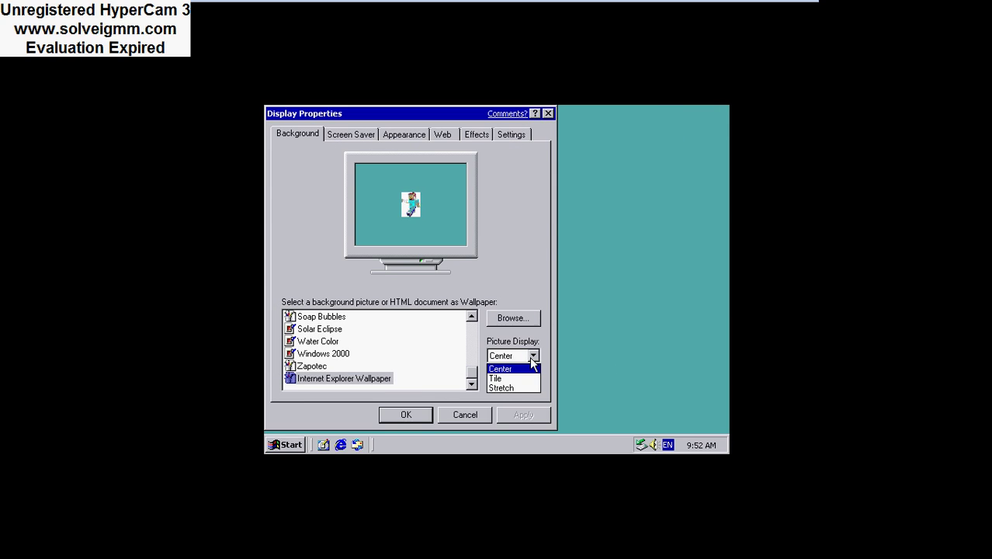
pyautogui.click(508, 391)
pyautogui.click(412, 414)
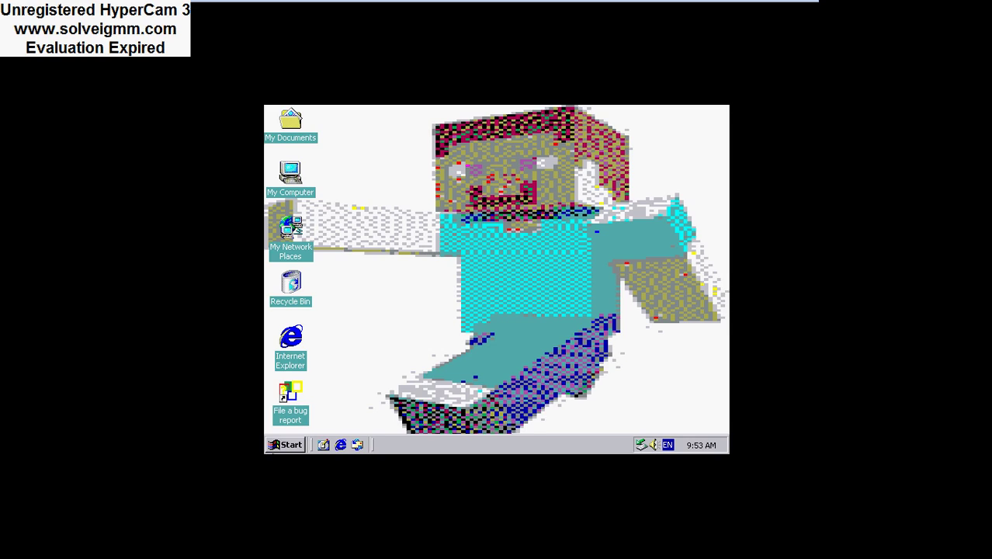
pyautogui.click(277, 446)
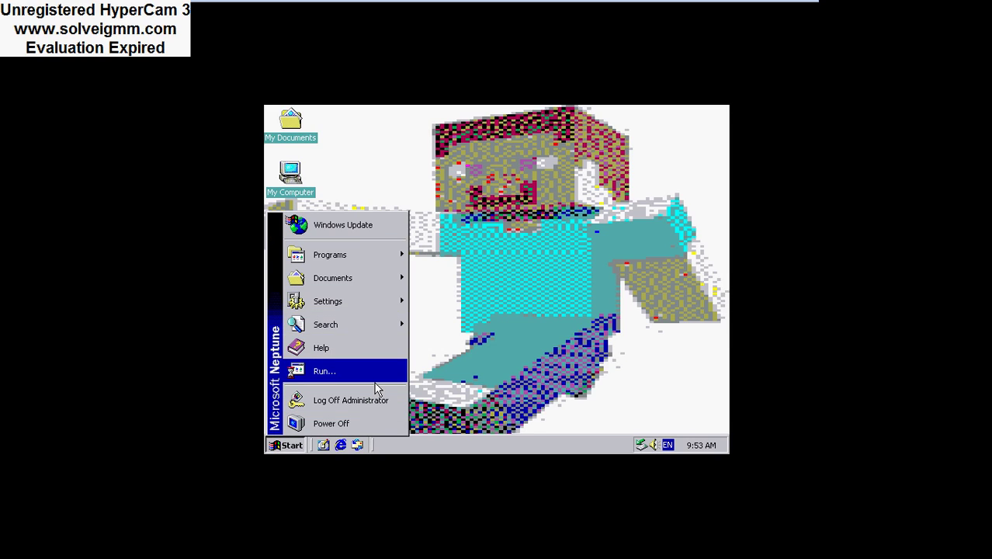
pyautogui.click(374, 381)
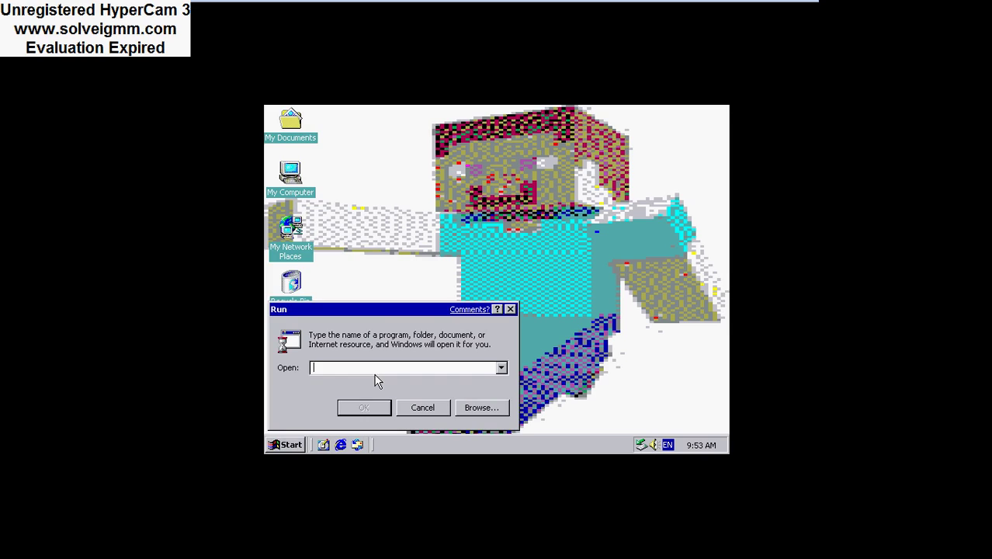
pyautogui.click(439, 410)
# - Create a desktop shortcut to cmd, keep cmd as its name, and open the command prompt from it
pyautogui.rightClick(333, 130)
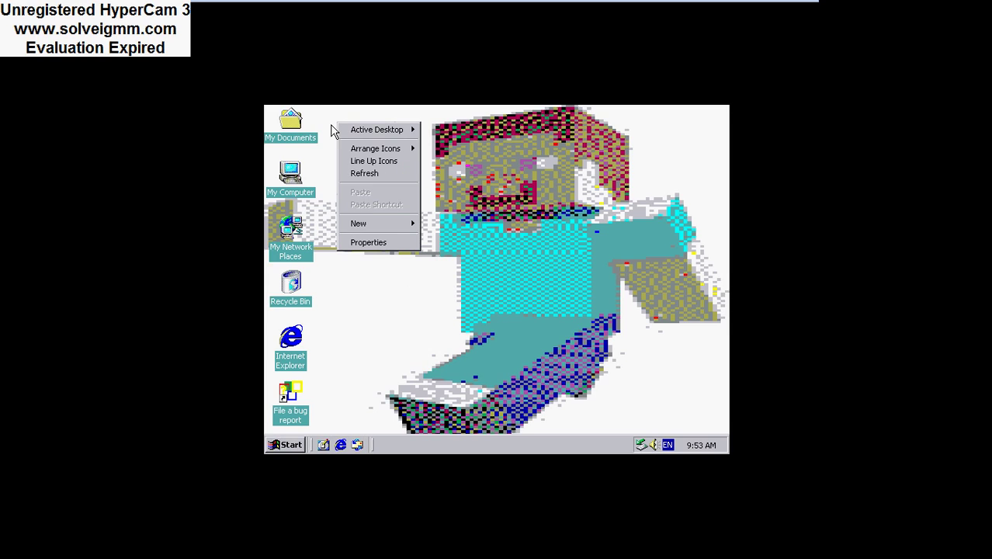
pyautogui.moveTo(378, 224)
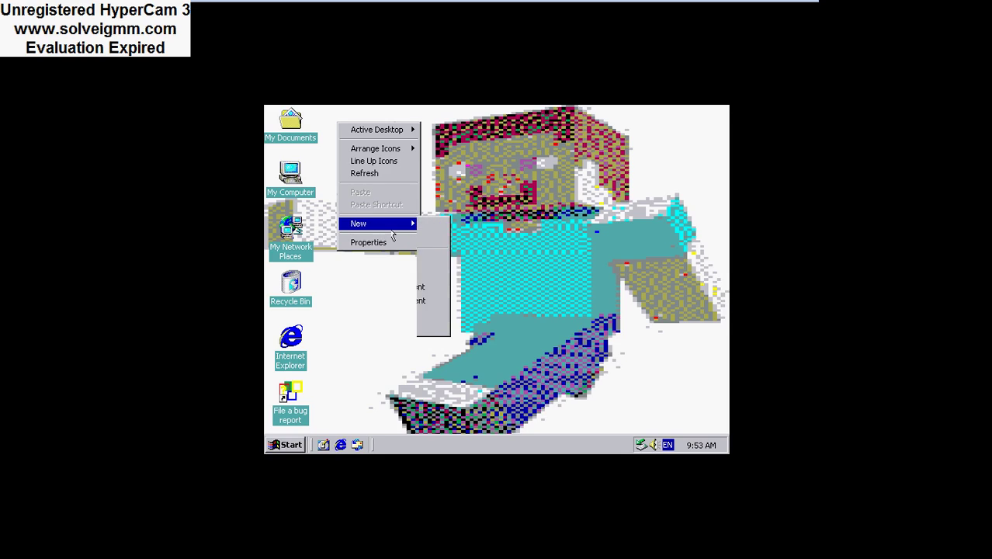
pyautogui.click(433, 237)
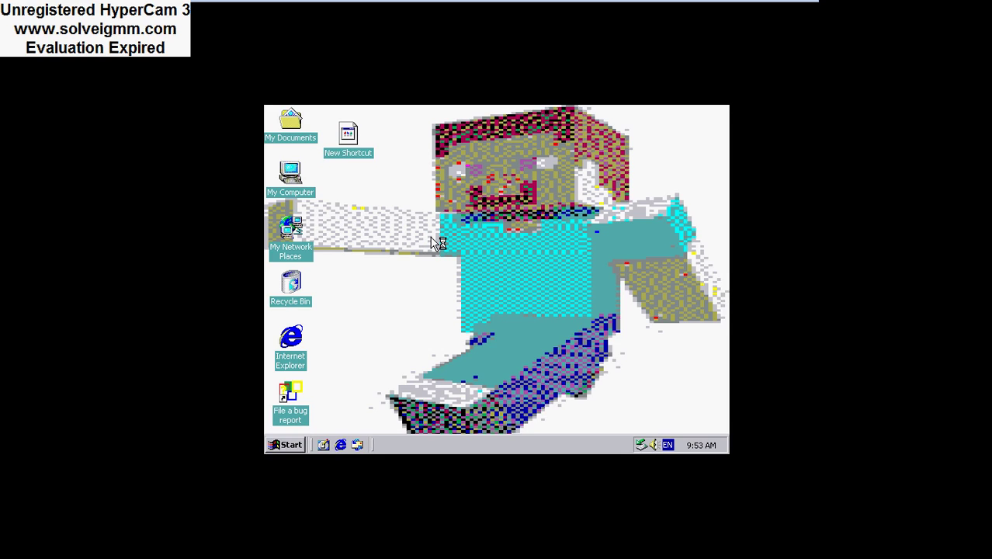
pyautogui.write('cmd')
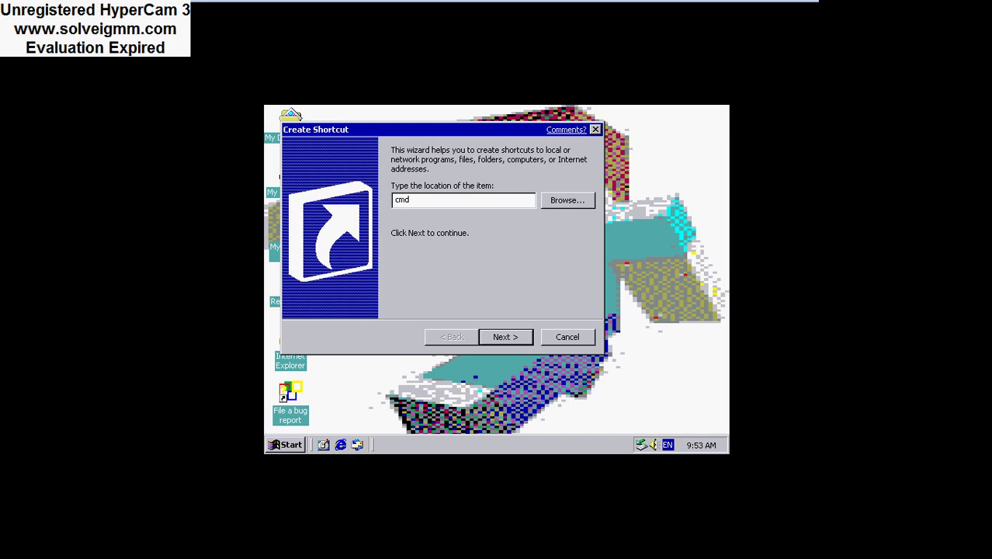
pyautogui.press('Return')
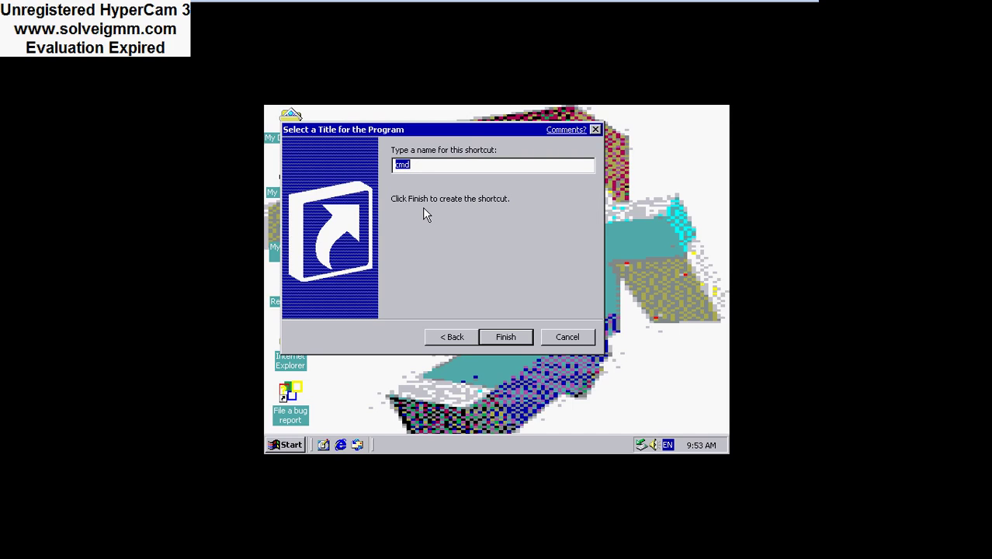
pyautogui.press('Return')
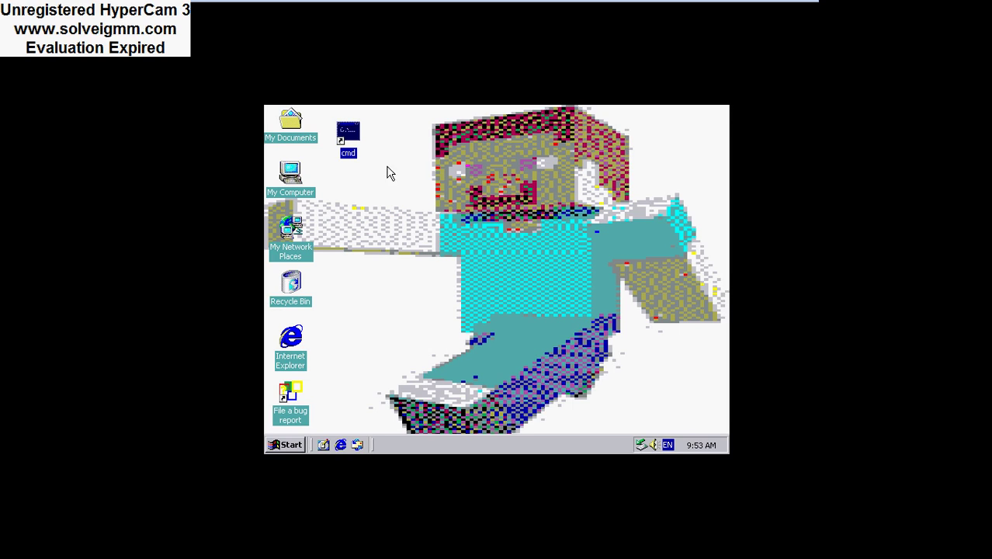
pyautogui.doubleClick(342, 127)
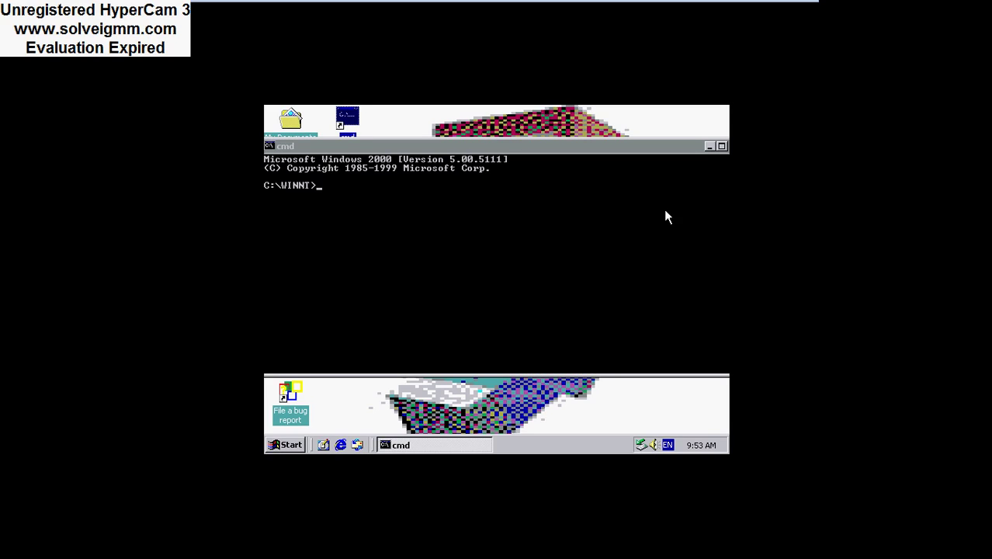
# - Close the command prompt window and move the cmd shortcut closer to the My Documents icon
pyautogui.click(708, 147)
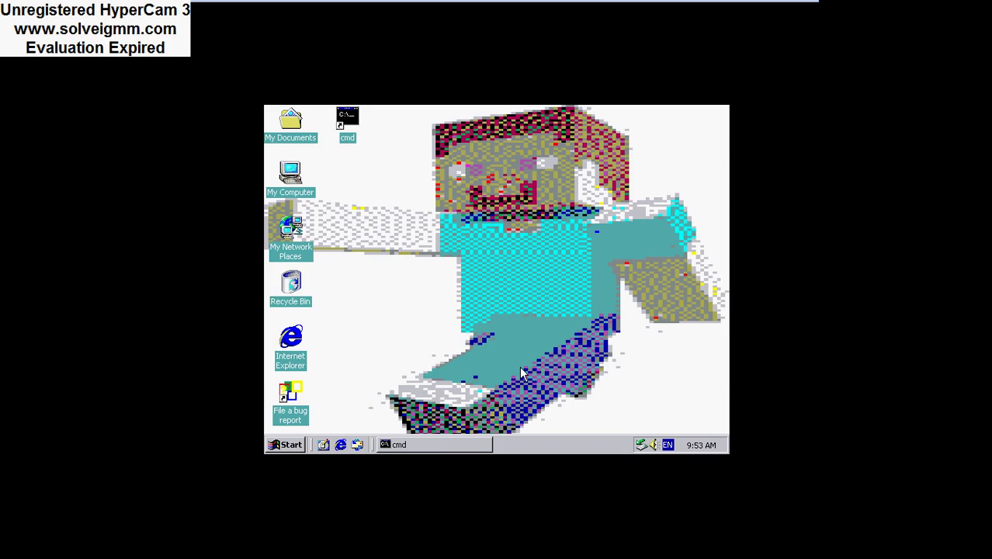
pyautogui.rightClick(448, 444)
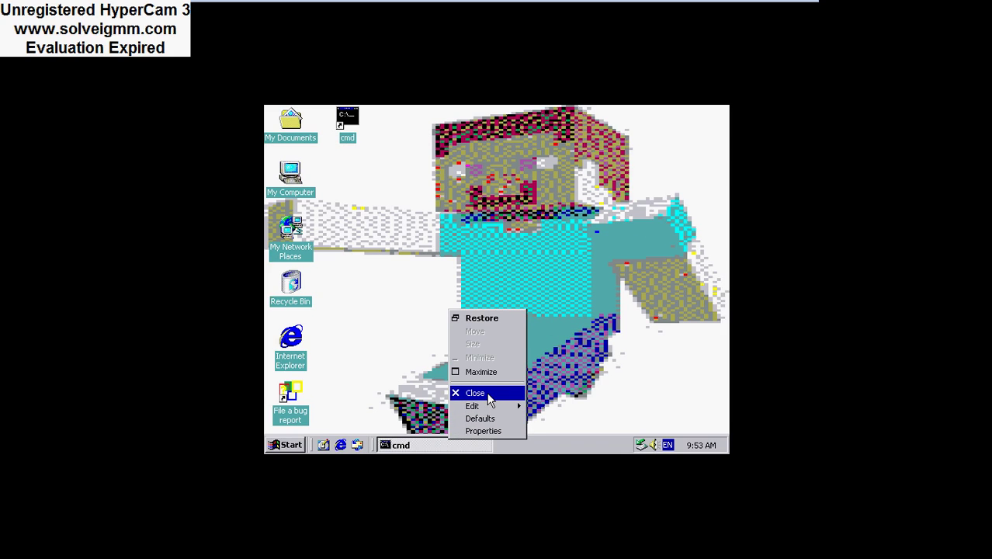
pyautogui.click(489, 399)
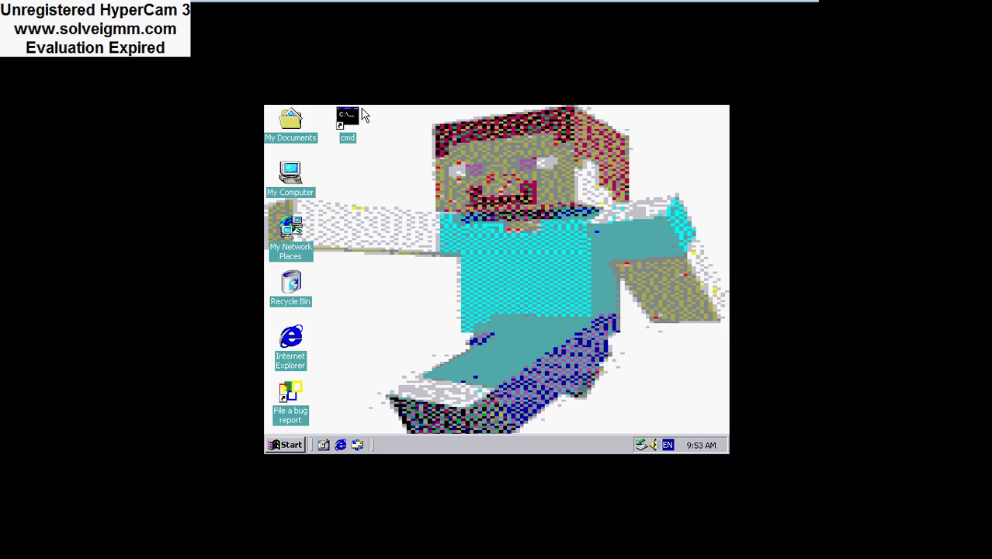
pyautogui.moveTo(355, 123)
pyautogui.mouseDown()
pyautogui.moveTo(336, 134)
pyautogui.moveTo(340, 118)
pyautogui.mouseUp()
pyautogui.click(356, 138)
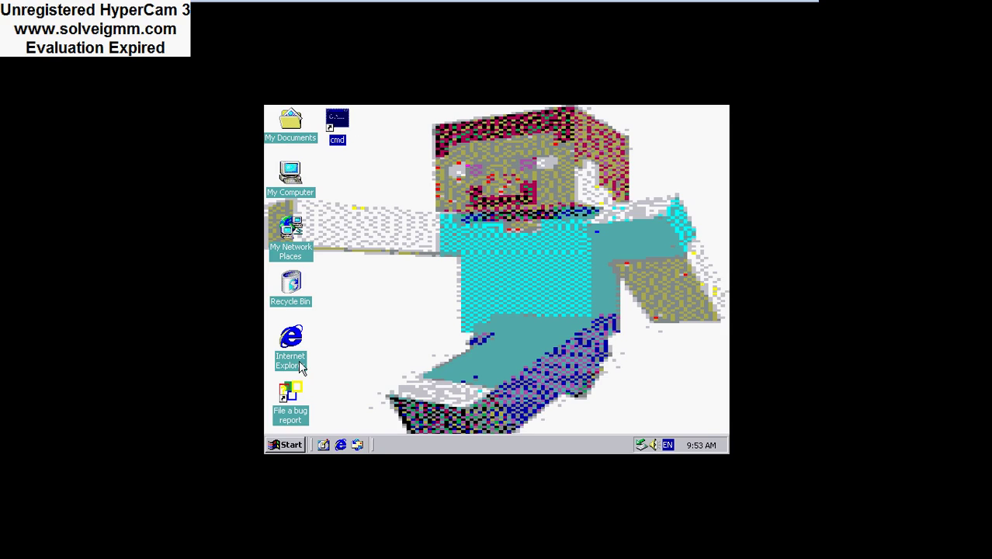
# - Start creating another new shortcut on the desktop
pyautogui.rightClick(341, 173)
pyautogui.moveTo(375, 280)
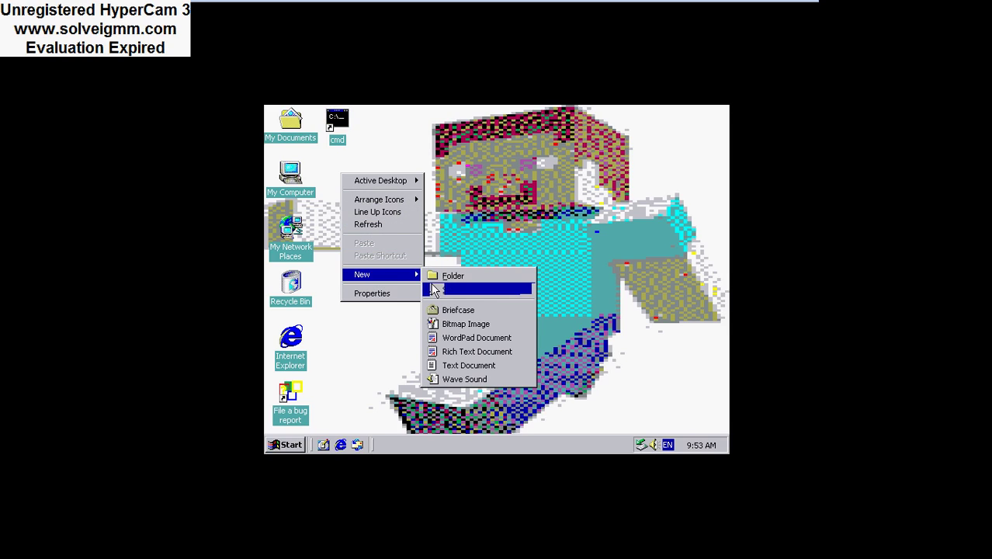
pyautogui.click(434, 286)
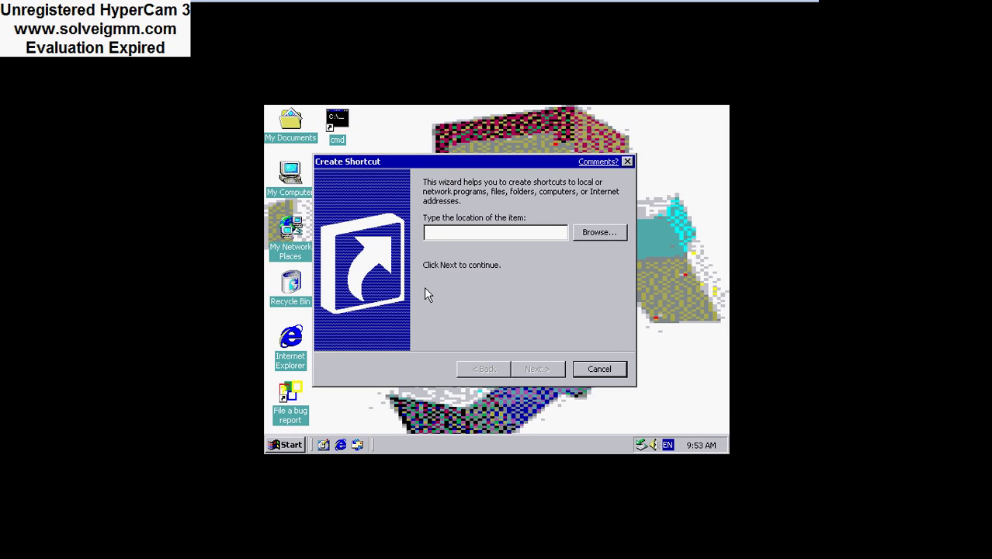
# - Try logoff as the shortcut's target, clear it, and look through the browsable targets without choosing one
pyautogui.write('log')
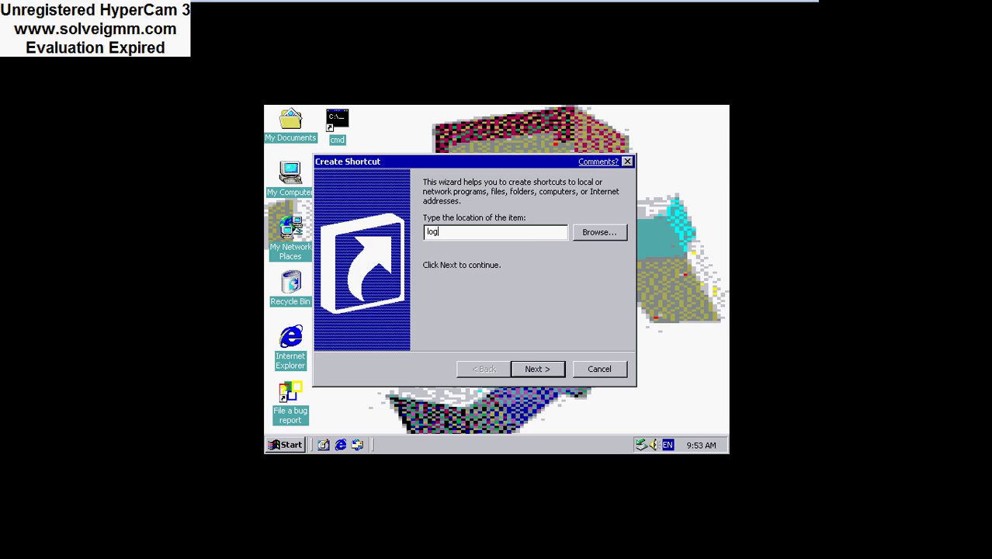
pyautogui.write('off')
pyautogui.press('Return')
pyautogui.press('Return')
pyautogui.press('BackSpace')
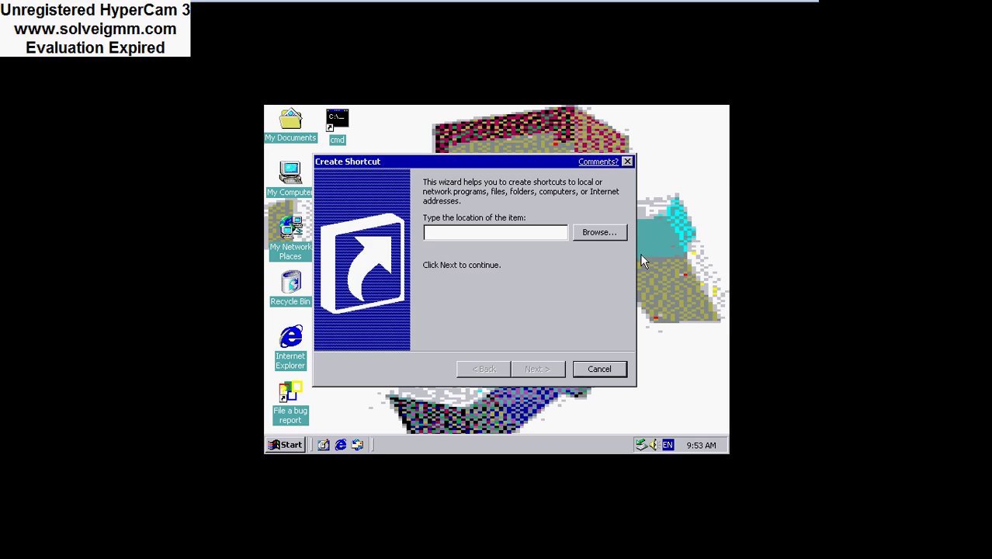
pyautogui.click(594, 236)
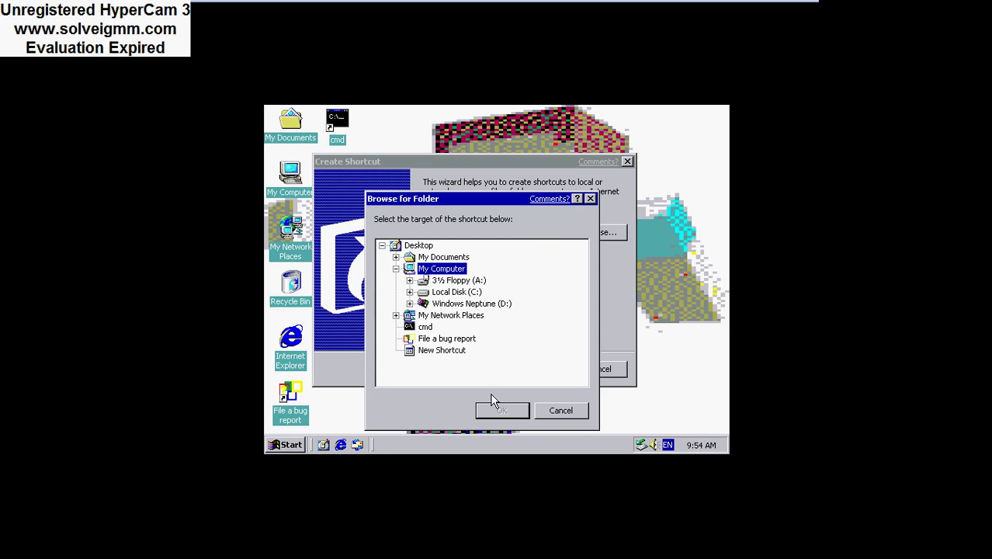
pyautogui.click(547, 417)
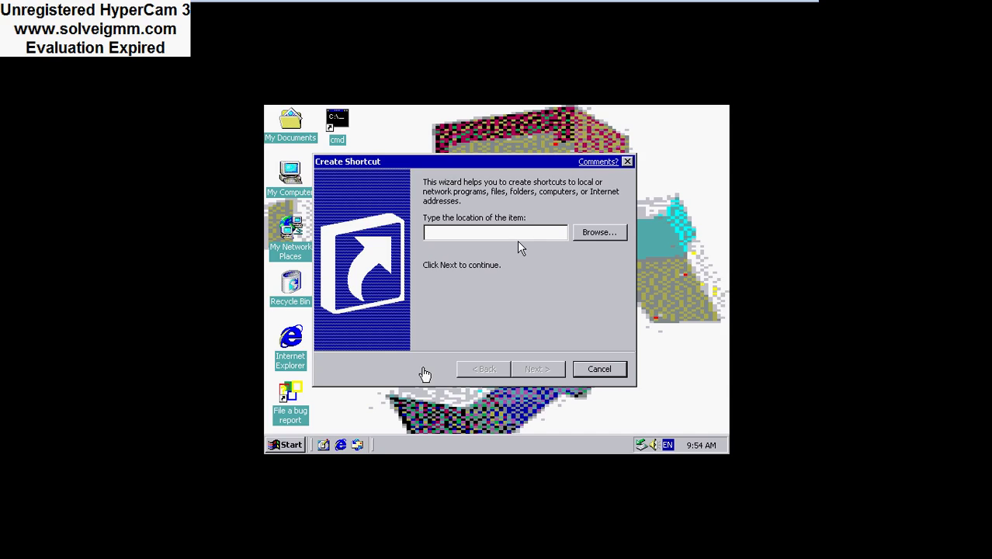
# - Create the shortcut to control, keep control as its name, and move it directly below the cmd shortcut
pyautogui.write('control')
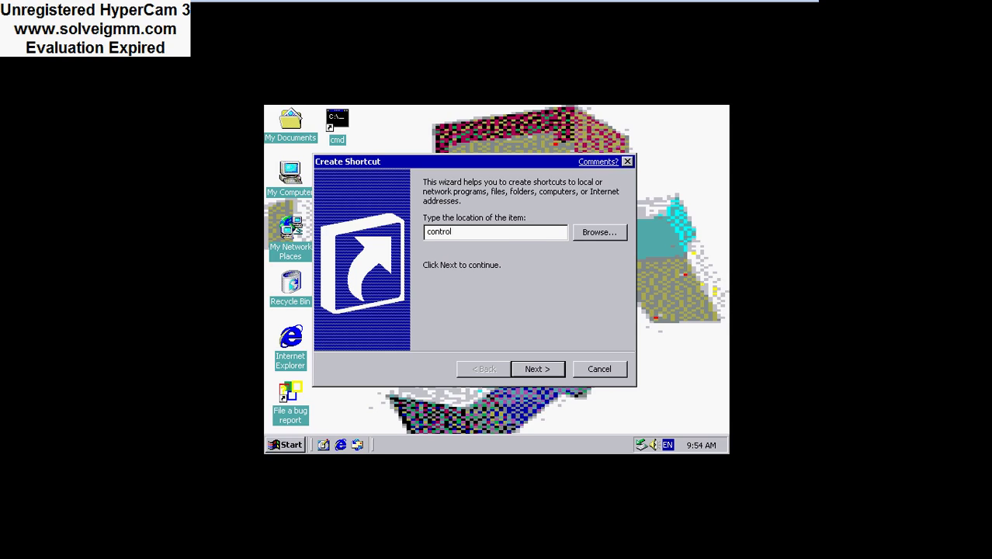
pyautogui.press('Return')
pyautogui.press('Return')
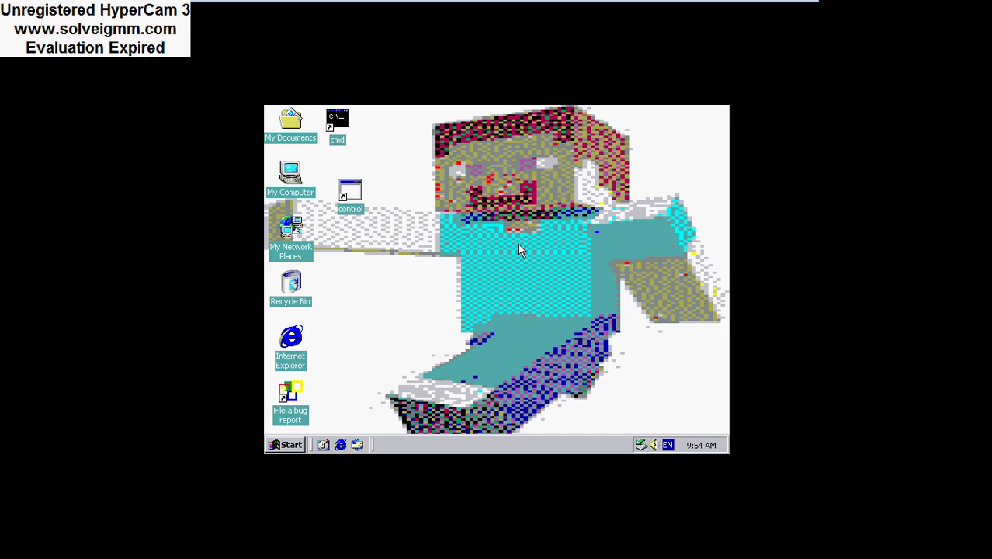
pyautogui.moveTo(355, 192); pyautogui.dragTo(346, 175)
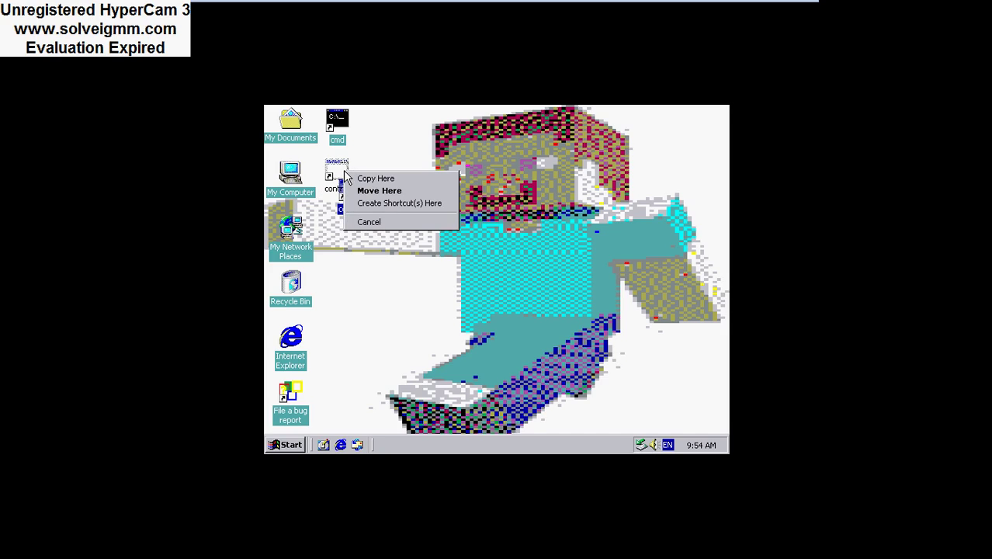
pyautogui.click(361, 191)
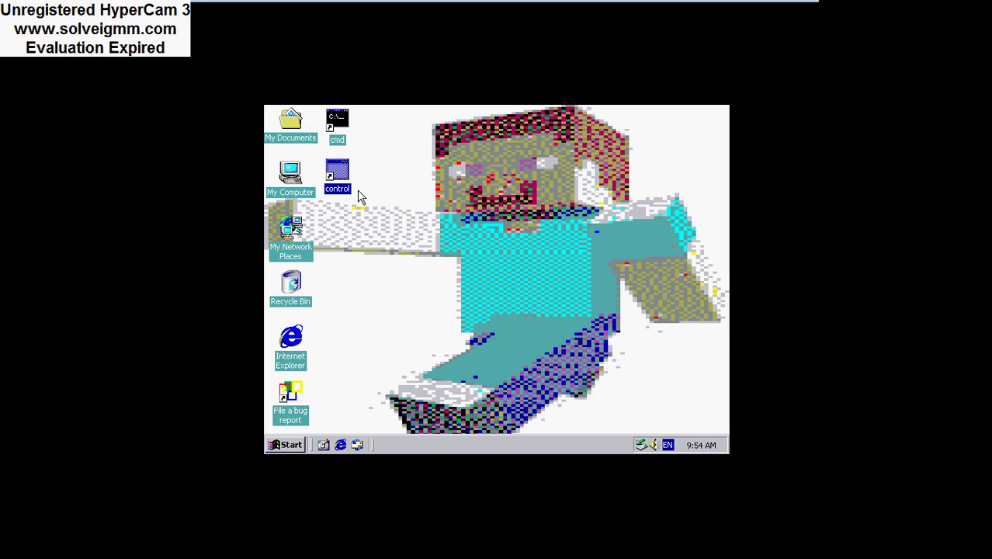
pyautogui.rightClick(346, 175)
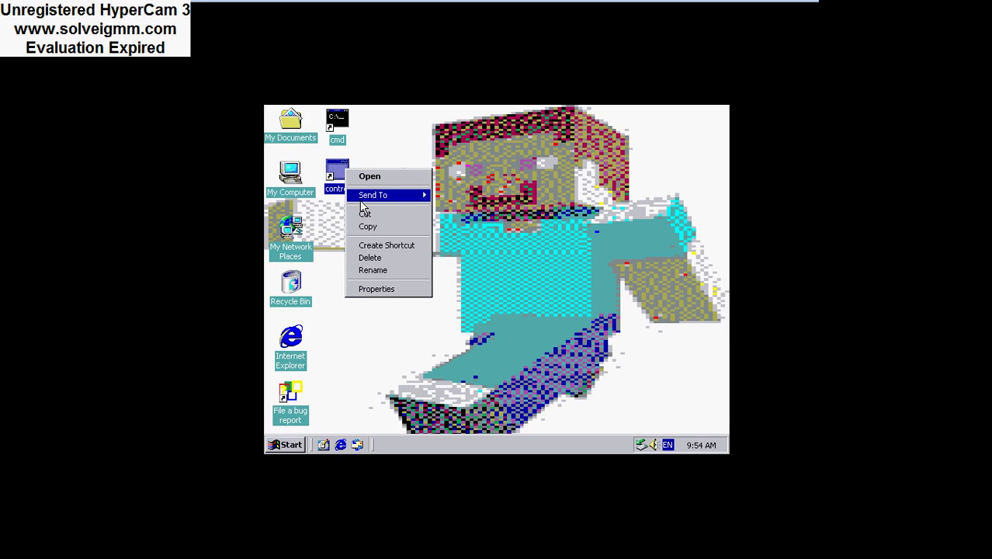
pyautogui.moveTo(389, 202)
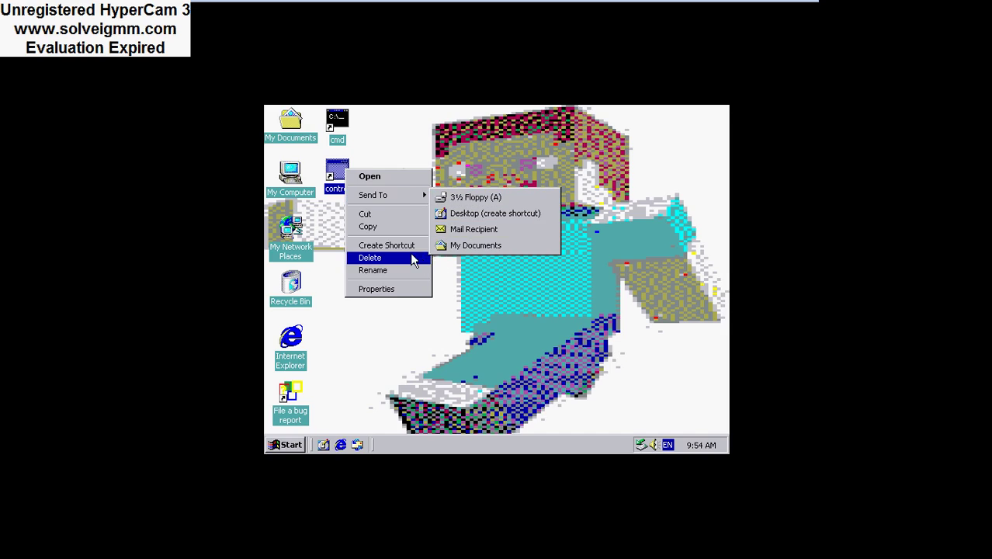
pyautogui.click(441, 215)
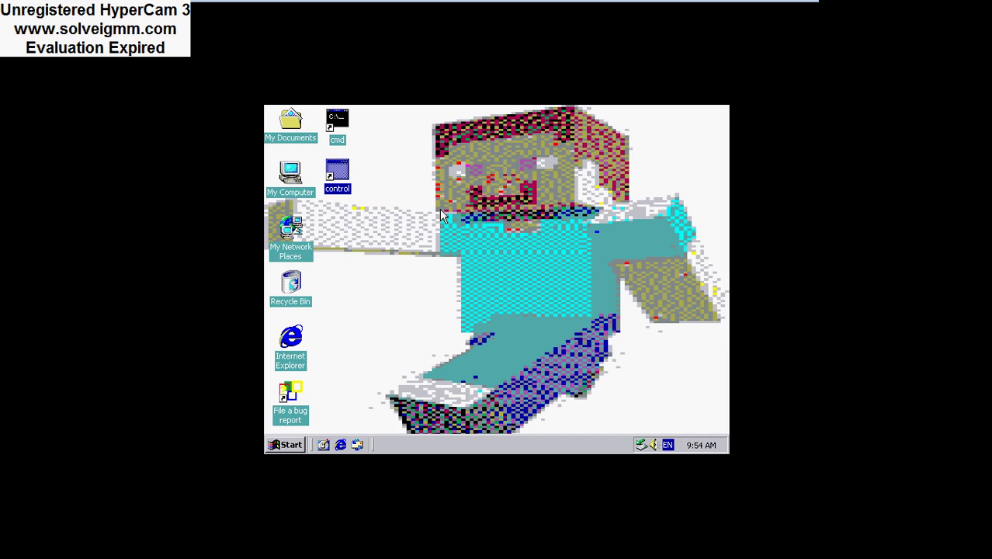
pyautogui.click(325, 446)
# - Open the Active Desktop customization and go to the screen saver settings
pyautogui.rightClick(354, 268)
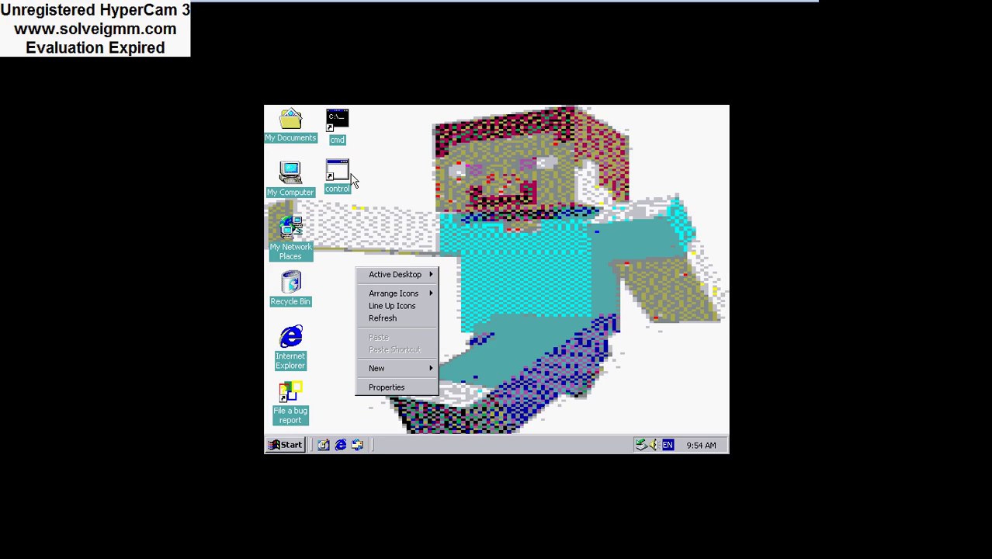
pyautogui.moveTo(388, 294)
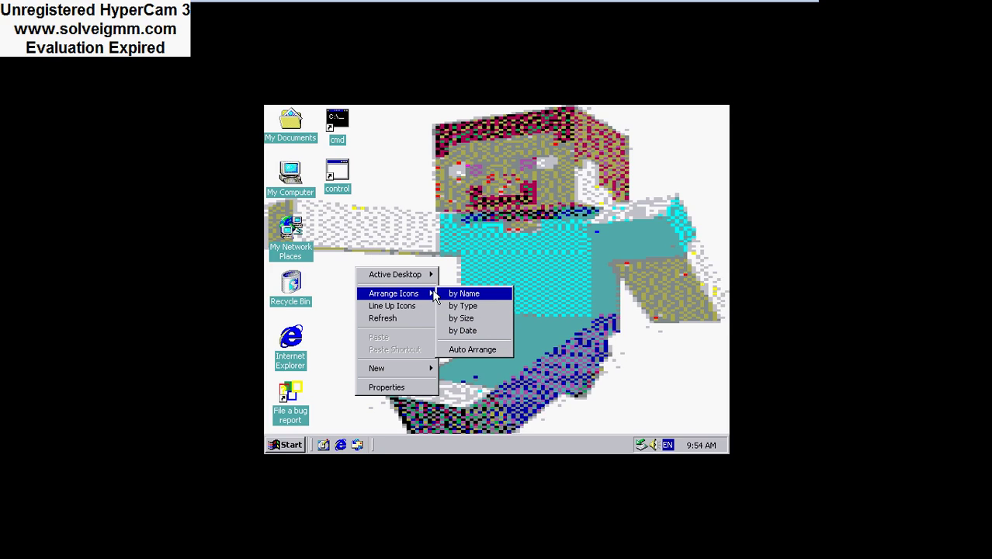
pyautogui.moveTo(409, 275)
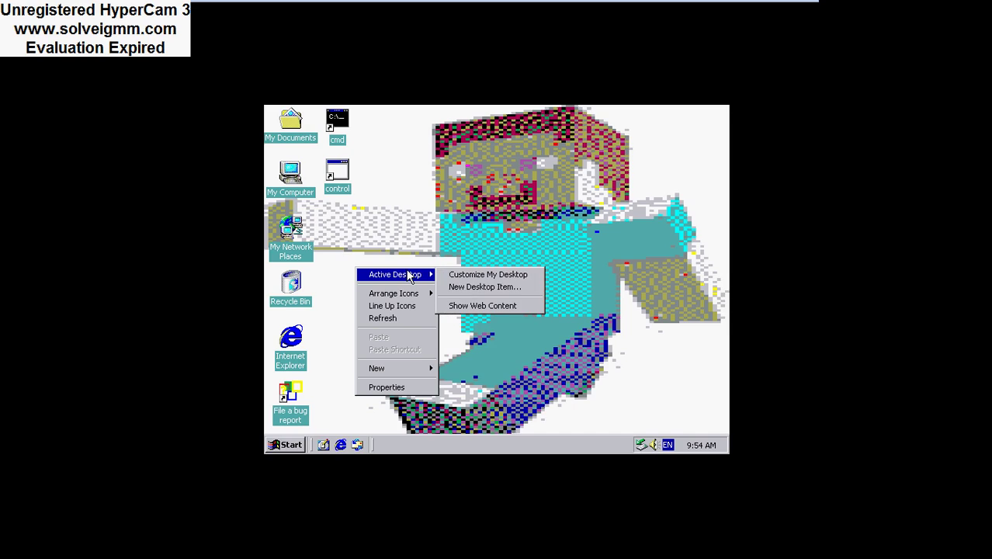
pyautogui.click(473, 278)
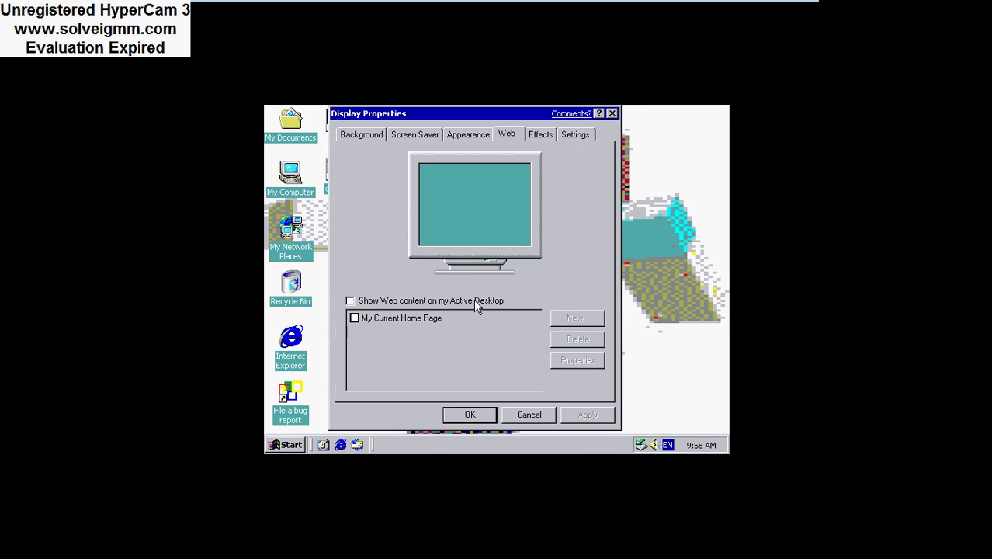
pyautogui.click(412, 137)
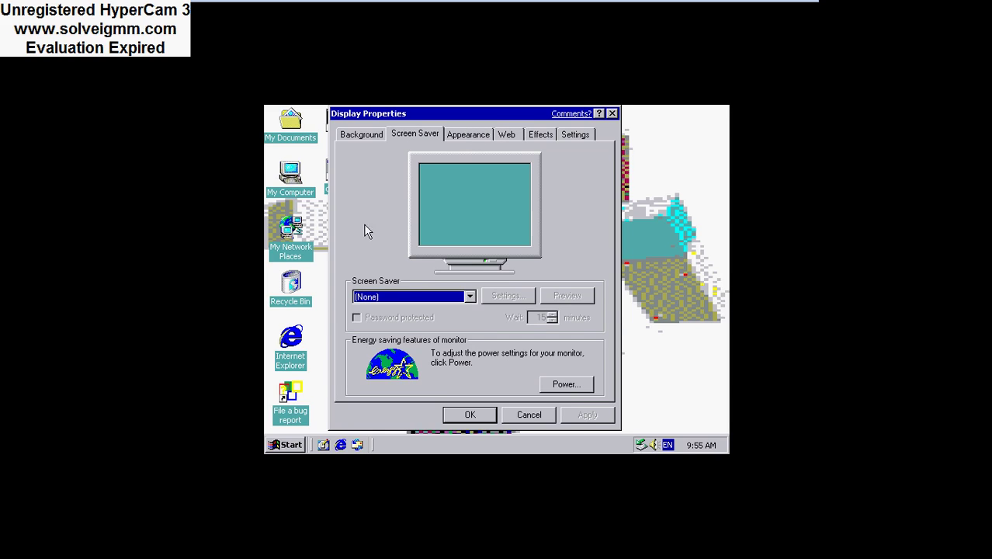
# - Choose the 3D Flying Objects (OpenGL) screen saver and preview it full screen
pyautogui.click(373, 297)
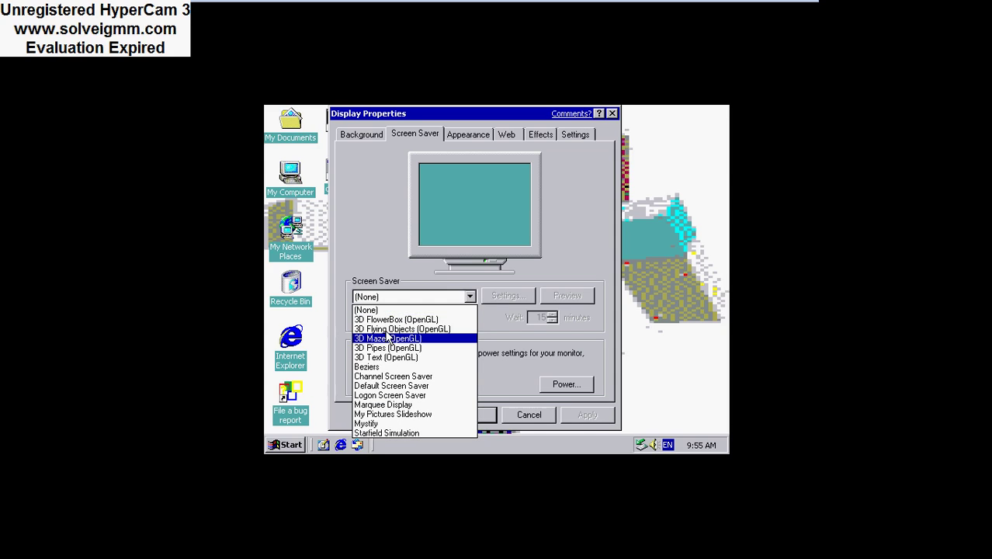
pyautogui.click(384, 329)
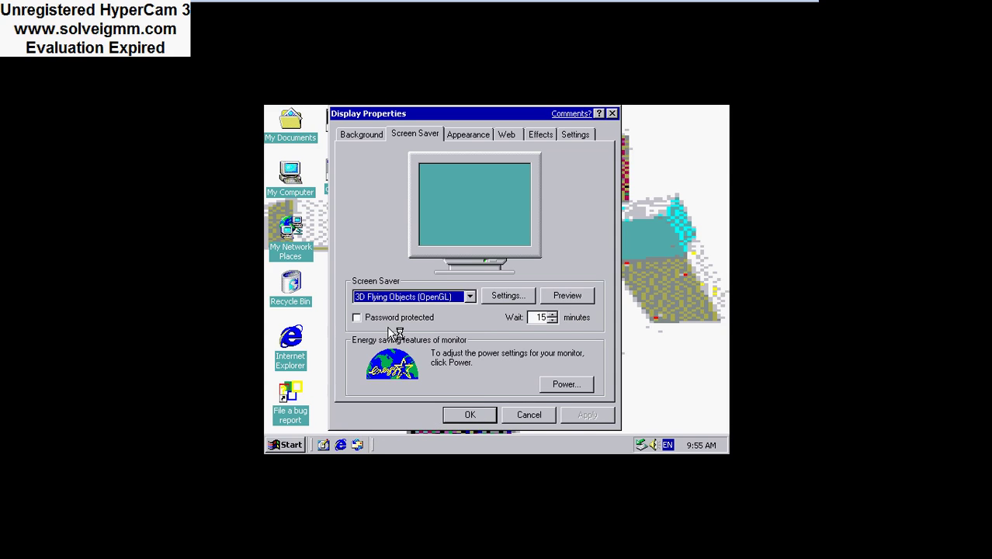
pyautogui.click(552, 294)
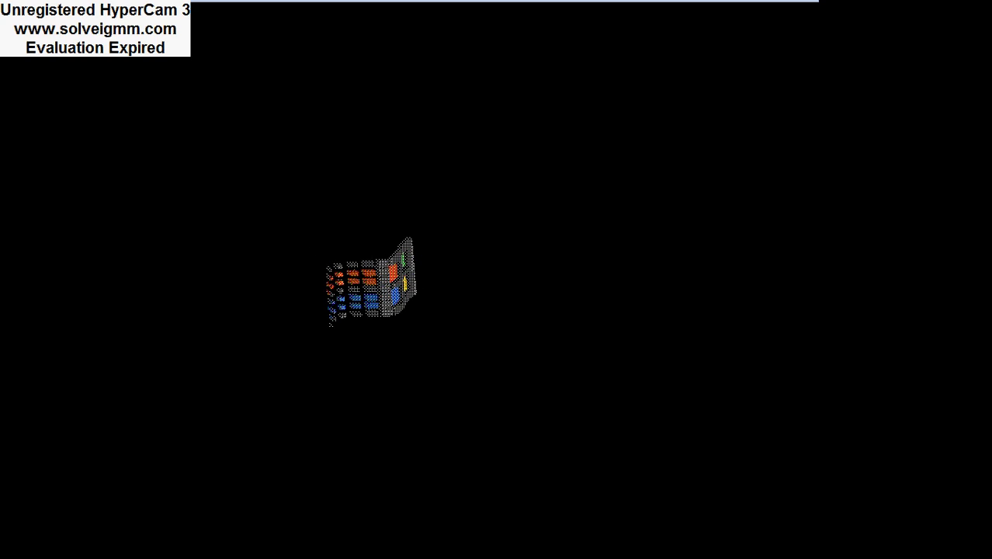
pyautogui.moveTo(454, 316)
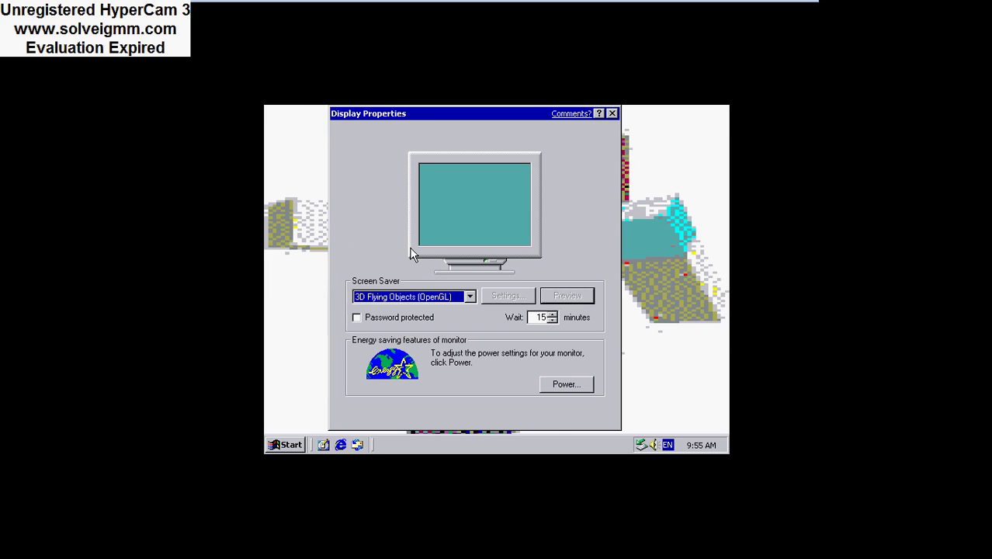
# - Try out the Logon Screen Saver in the small monitor preview and switch back to 3D Flying Objects (OpenGL)
pyautogui.click(454, 296)
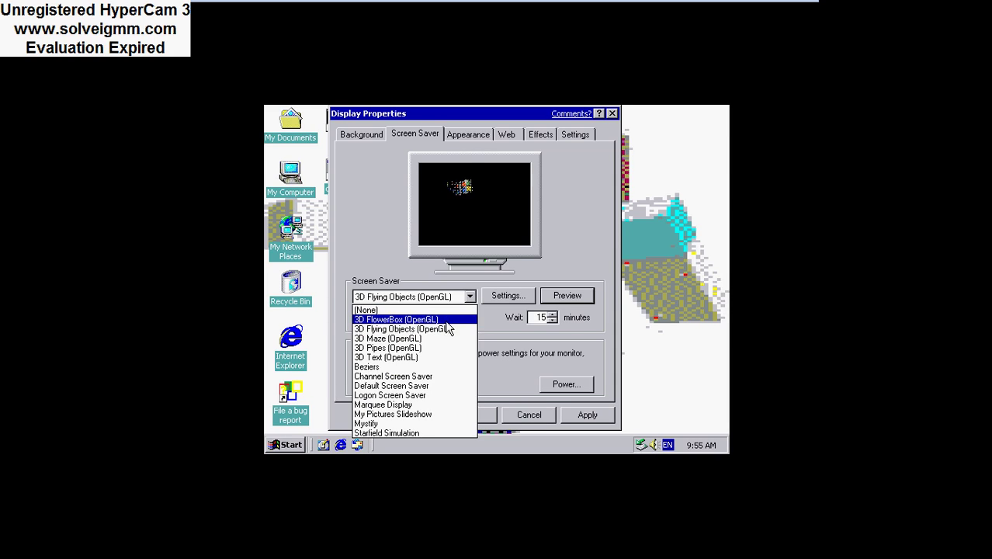
pyautogui.click(429, 395)
pyautogui.click(424, 301)
pyautogui.click(426, 347)
pyautogui.click(428, 299)
pyautogui.click(419, 367)
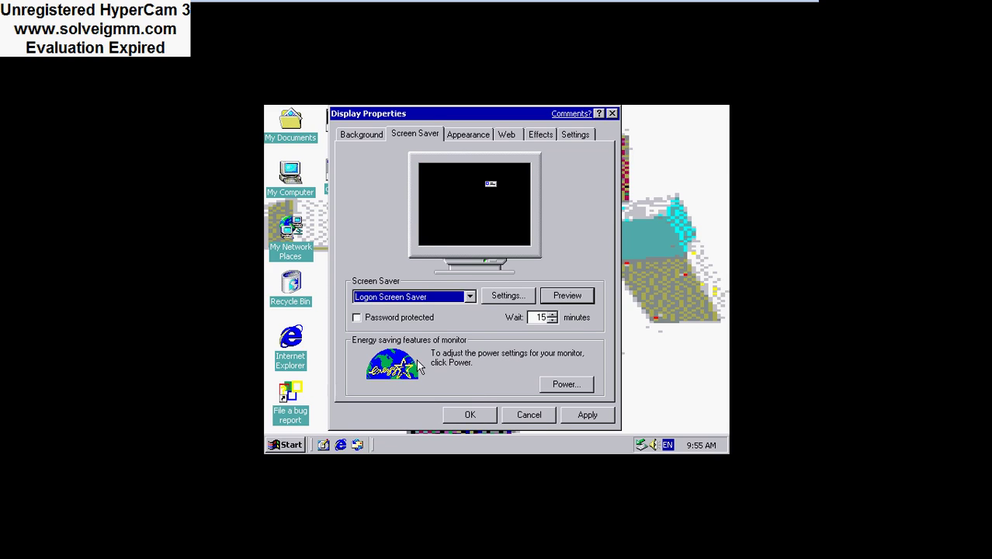
pyautogui.click(434, 302)
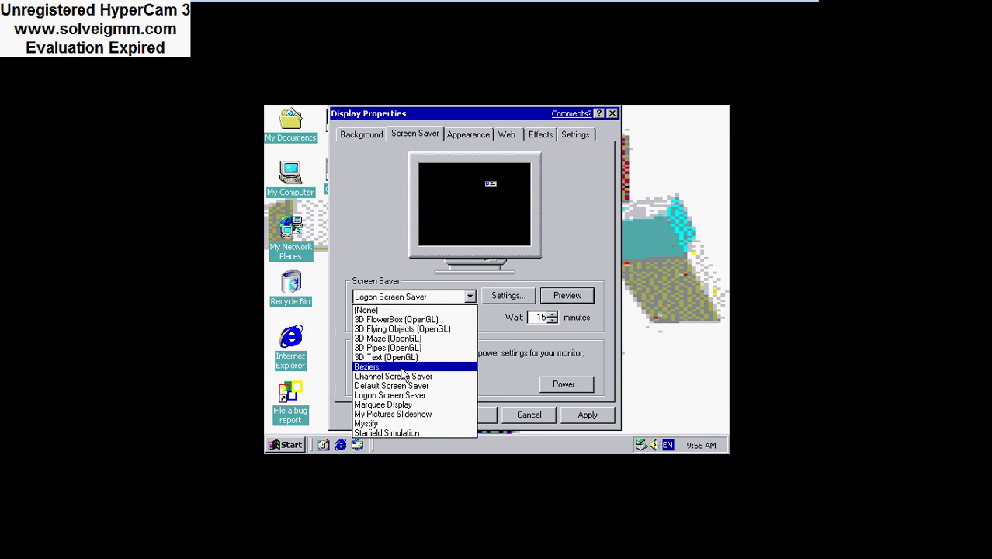
pyautogui.click(410, 329)
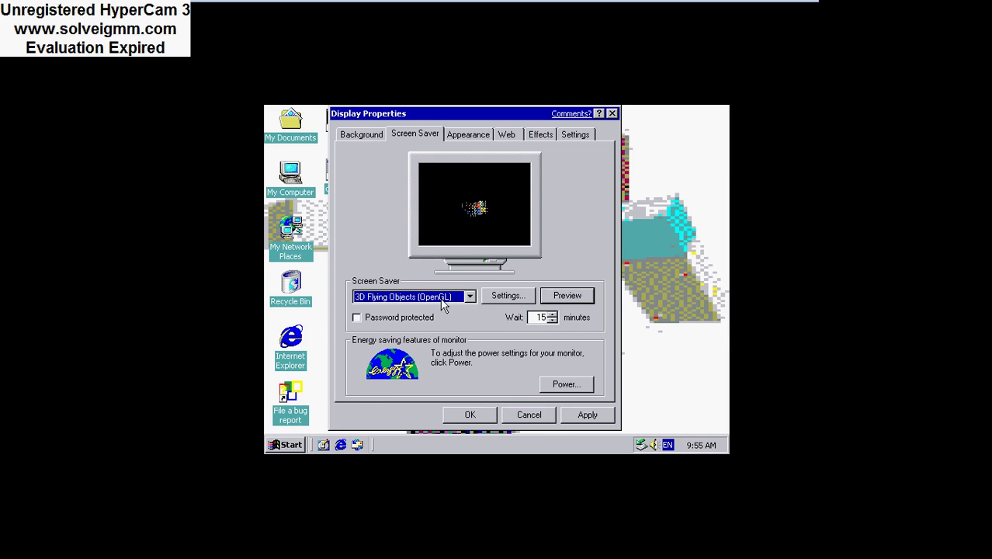
# - Choose the Mystify screen saver and preview it full screen
pyautogui.click(470, 296)
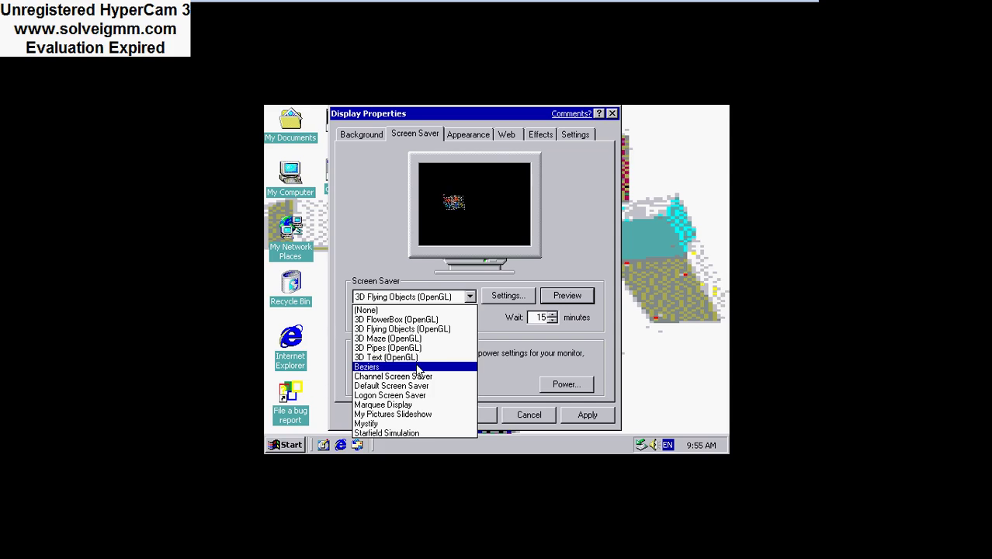
pyautogui.click(386, 424)
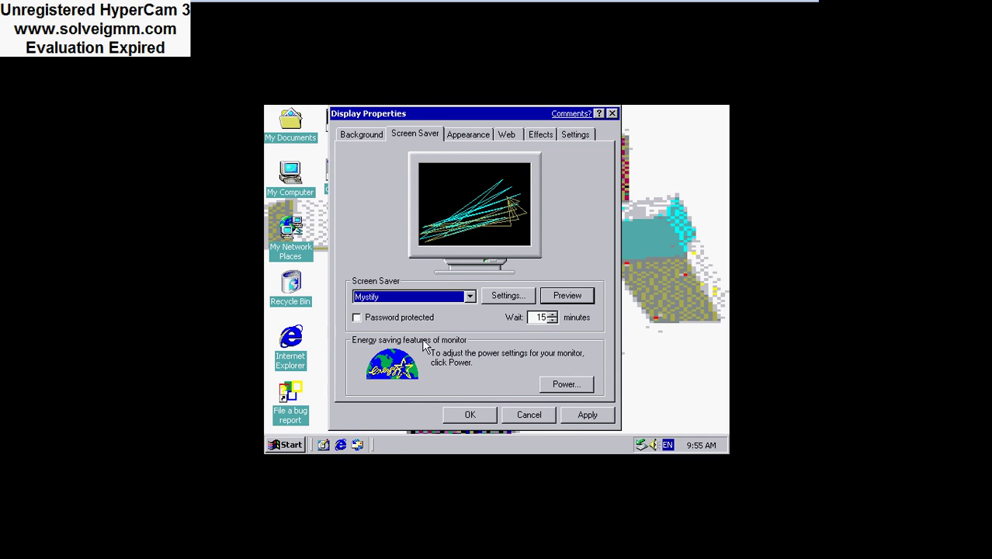
pyautogui.click(542, 301)
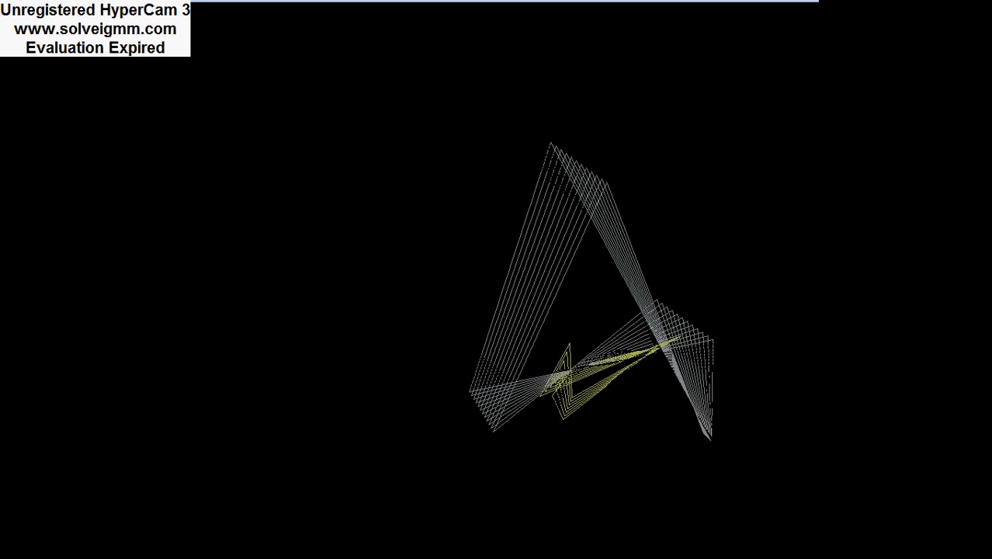
pyautogui.moveTo(662, 244)
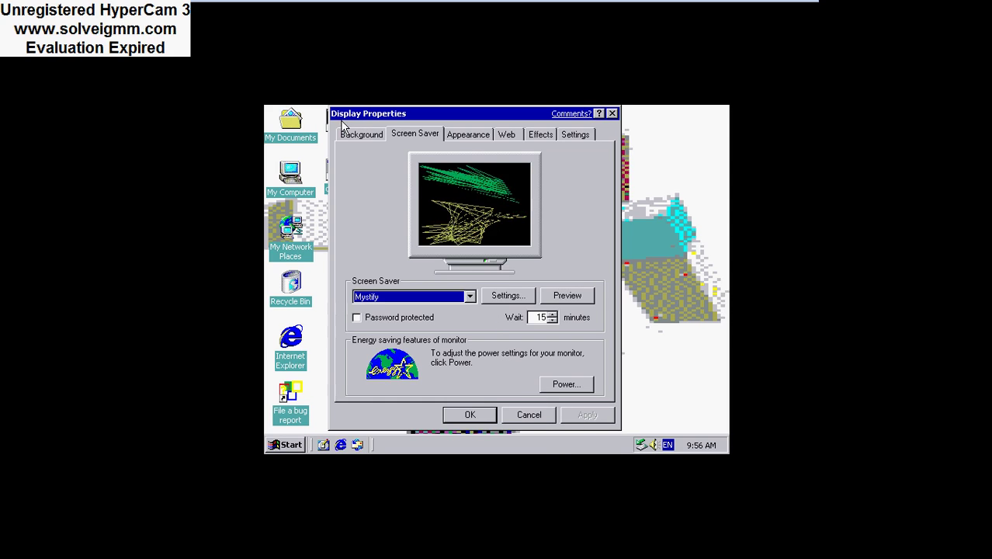
# - Set the screen saver wait time to 10 minutes and apply the setting
pyautogui.click(548, 314)
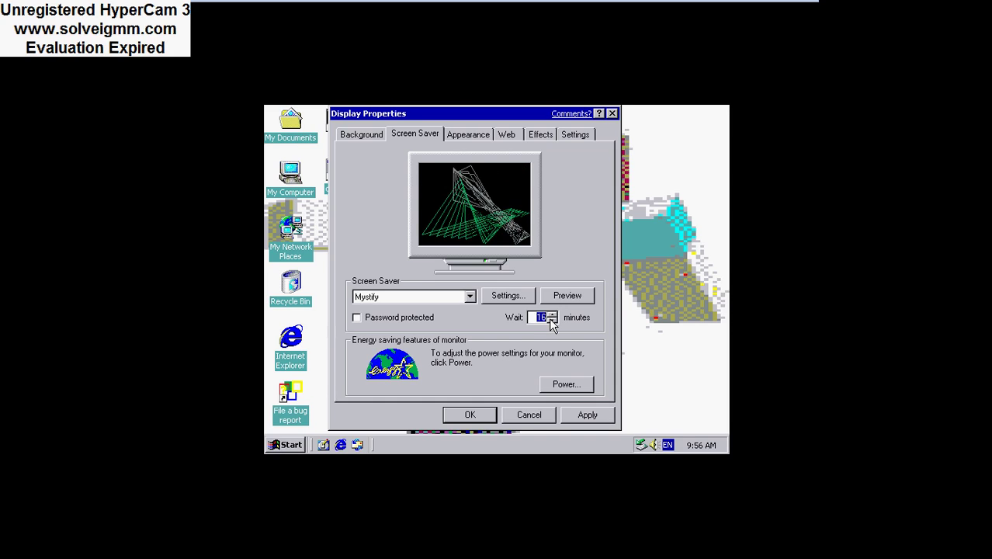
pyautogui.click(551, 321)
pyautogui.click(553, 321)
pyautogui.click(552, 321)
pyautogui.press('BackSpace')
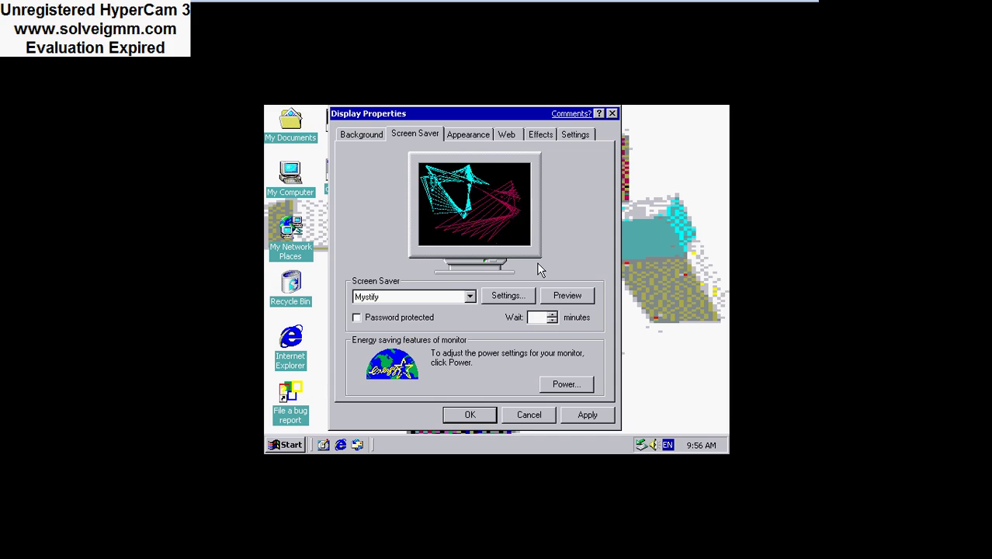
pyautogui.write('110')
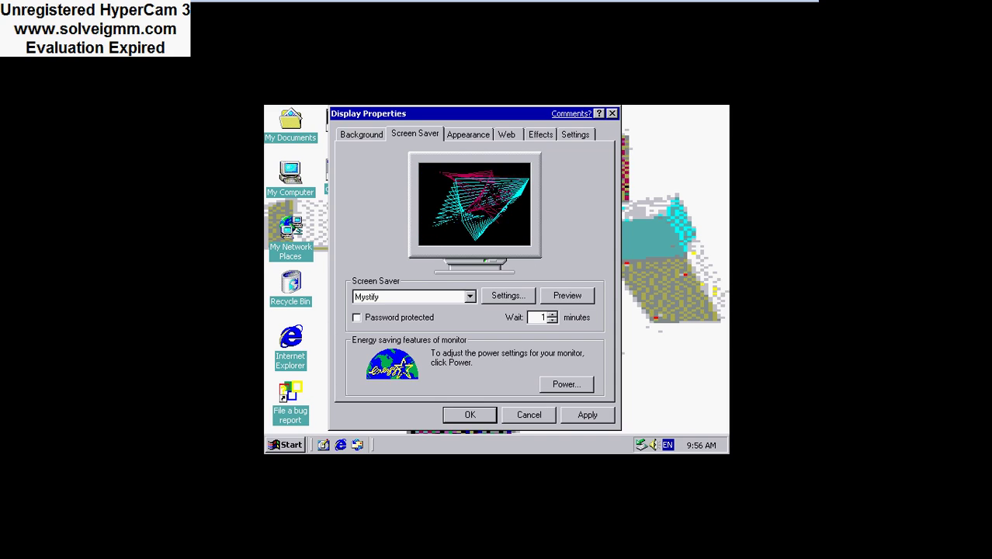
pyautogui.press('Left')
pyautogui.press('BackSpace')
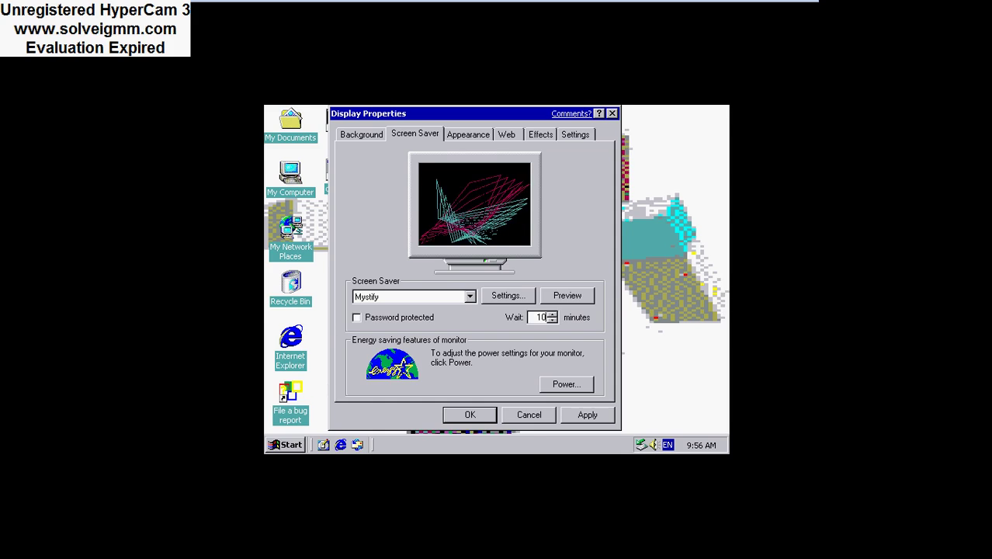
pyautogui.click(587, 416)
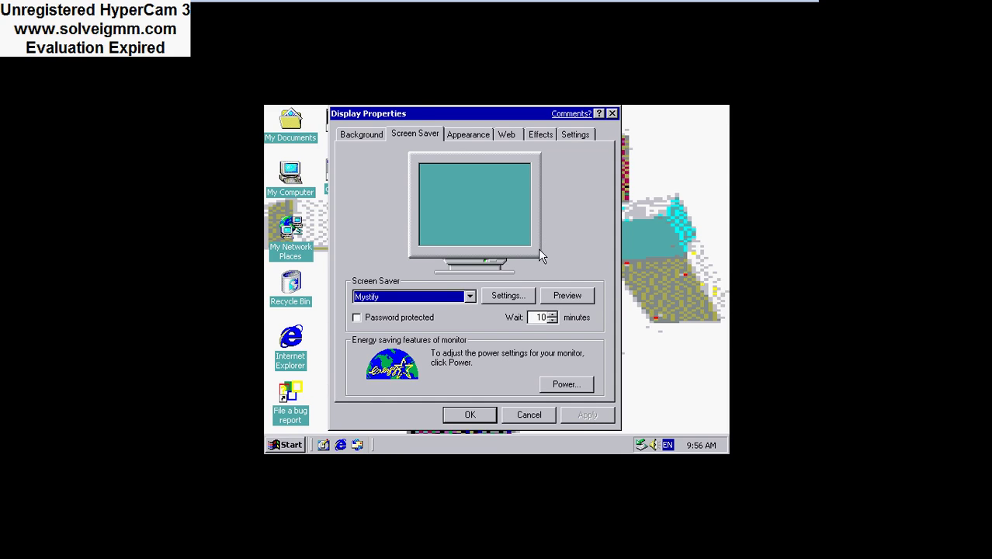
# - Try to apply the Windows 2000 wallpaper without enabling Active Desktop
pyautogui.click(365, 132)
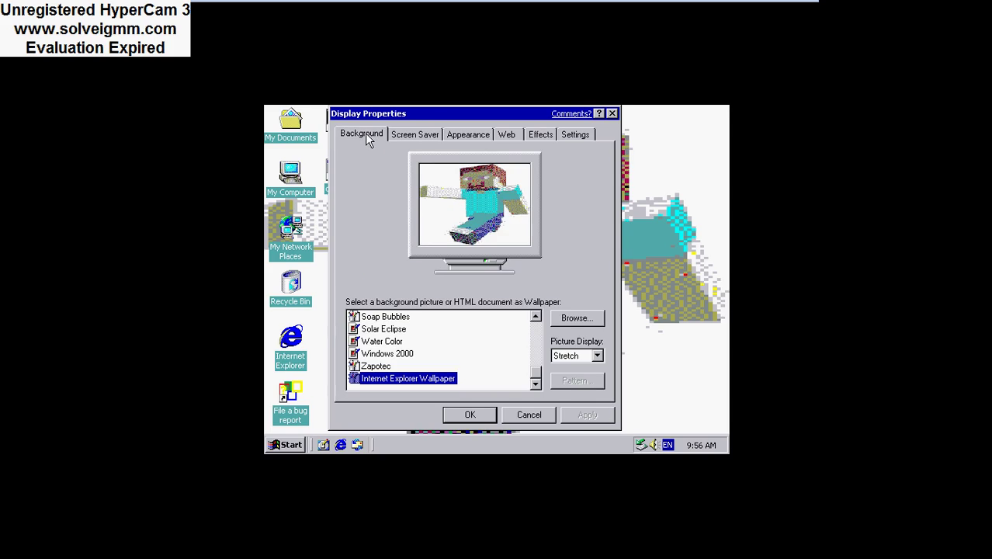
pyautogui.click(385, 367)
pyautogui.click(386, 355)
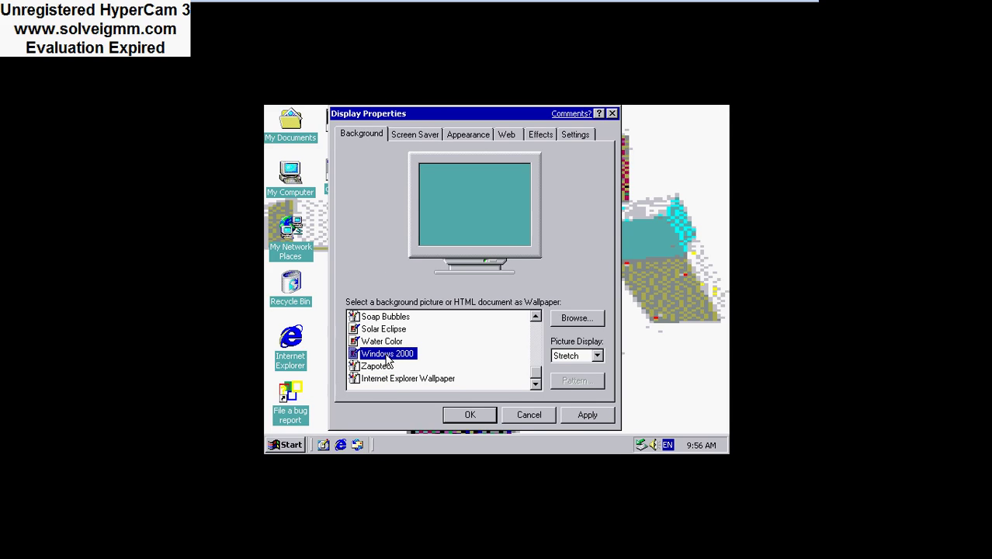
pyautogui.click(569, 417)
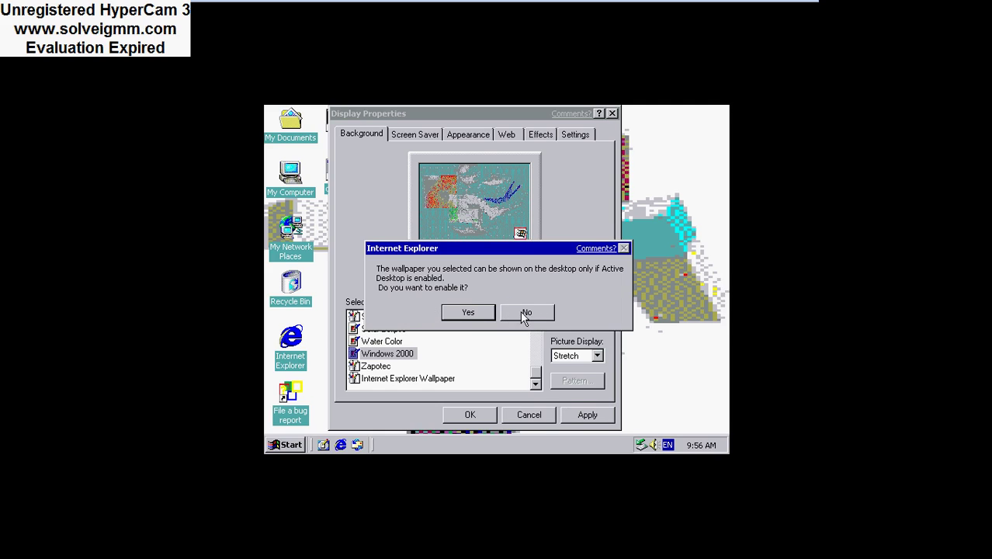
pyautogui.click(525, 314)
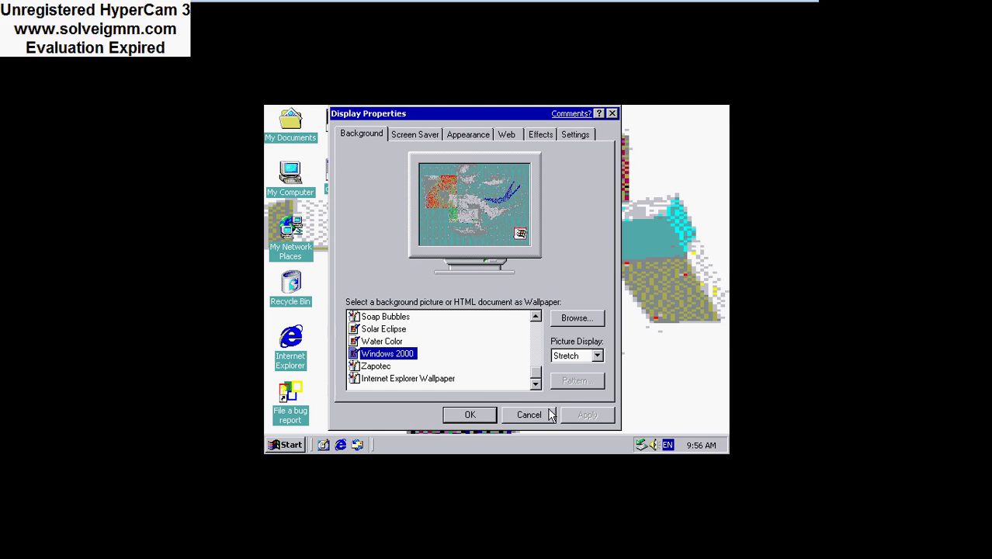
# - Look at the Solar Eclipse, Water Color, Soap Bubbles and Sample wallpapers in the small monitor preview
pyautogui.click(392, 330)
pyautogui.click(393, 341)
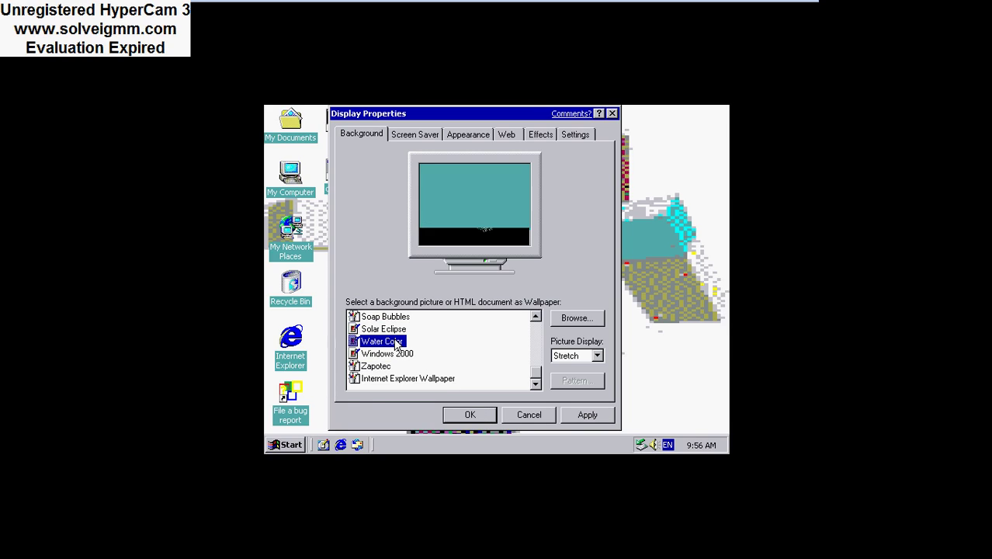
pyautogui.click(392, 329)
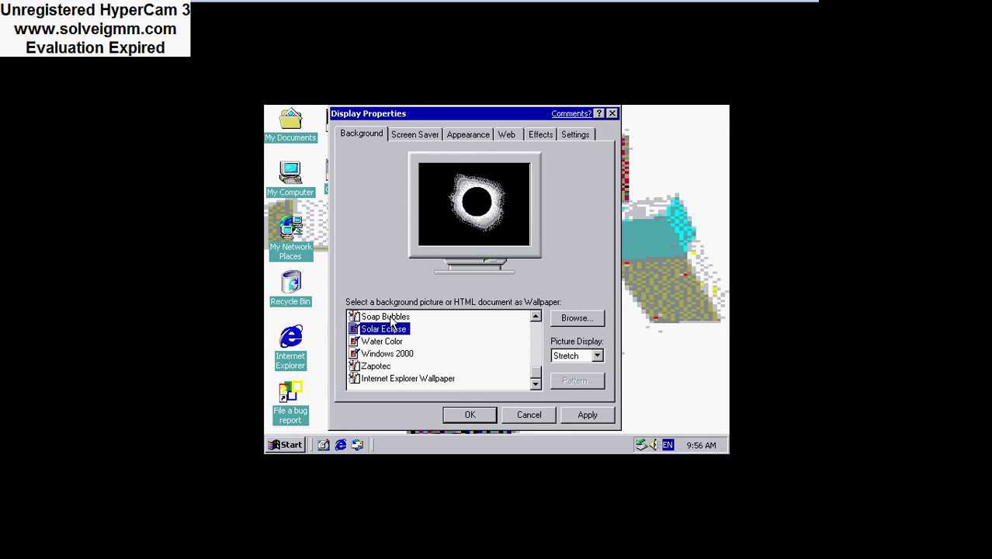
pyautogui.click(390, 318)
pyautogui.click(393, 329)
pyautogui.click(396, 342)
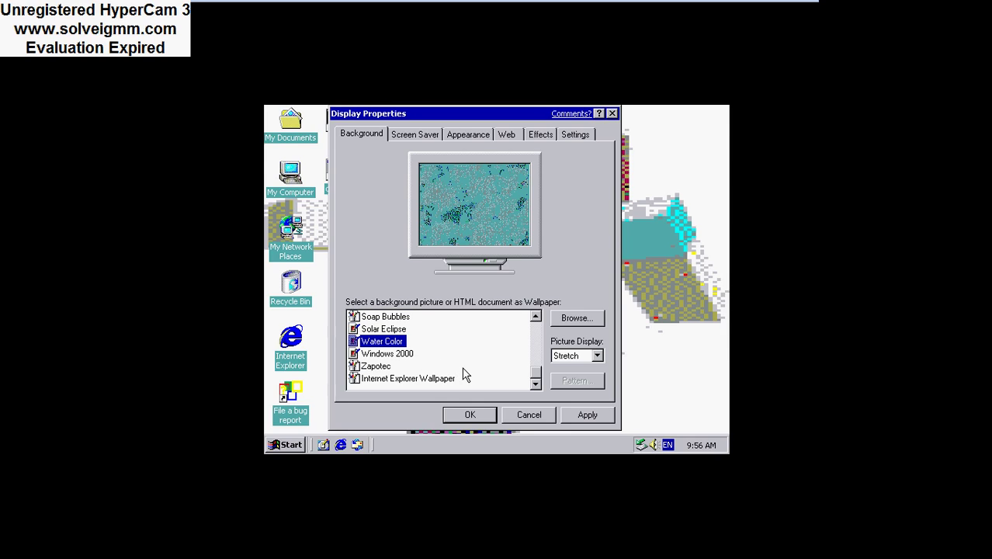
pyautogui.click(535, 346)
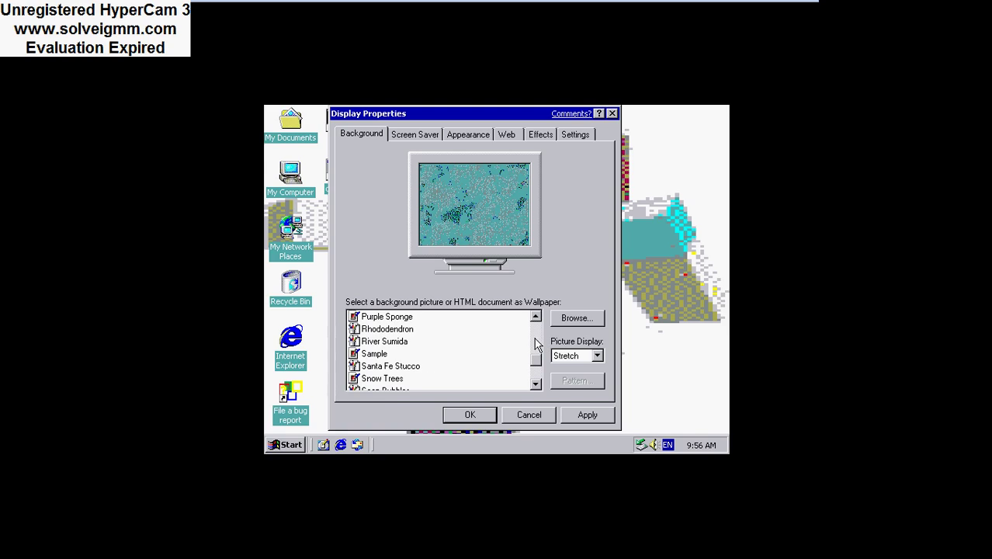
pyautogui.click(366, 355)
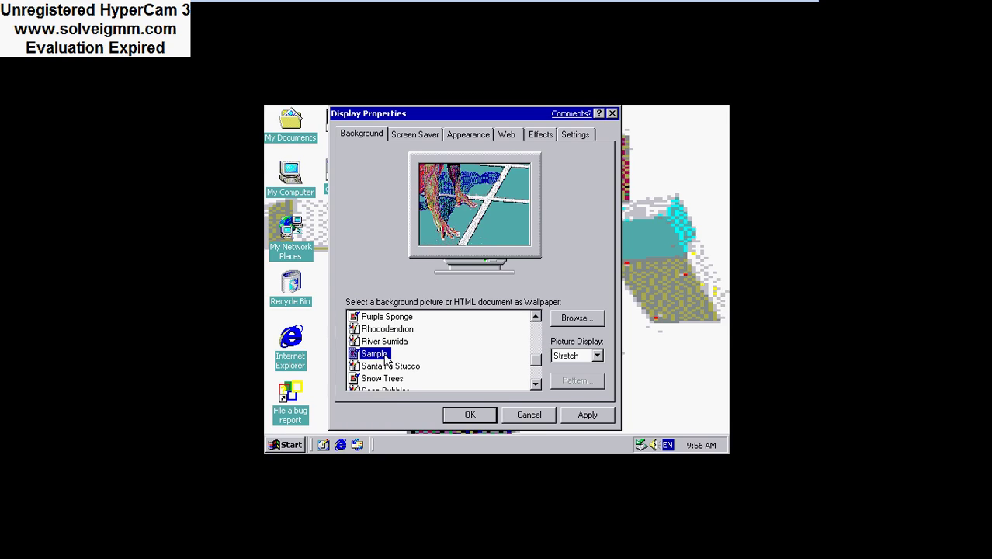
# - Choose the Chateau wallpaper, apply it while declining Active Desktop, and close the display properties
pyautogui.click(534, 337)
pyautogui.click(534, 338)
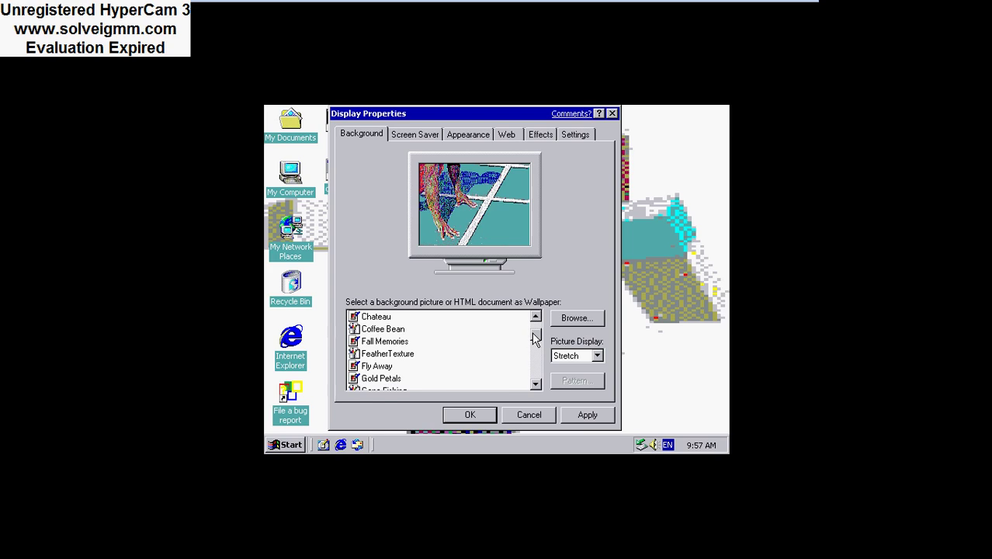
pyautogui.click(365, 317)
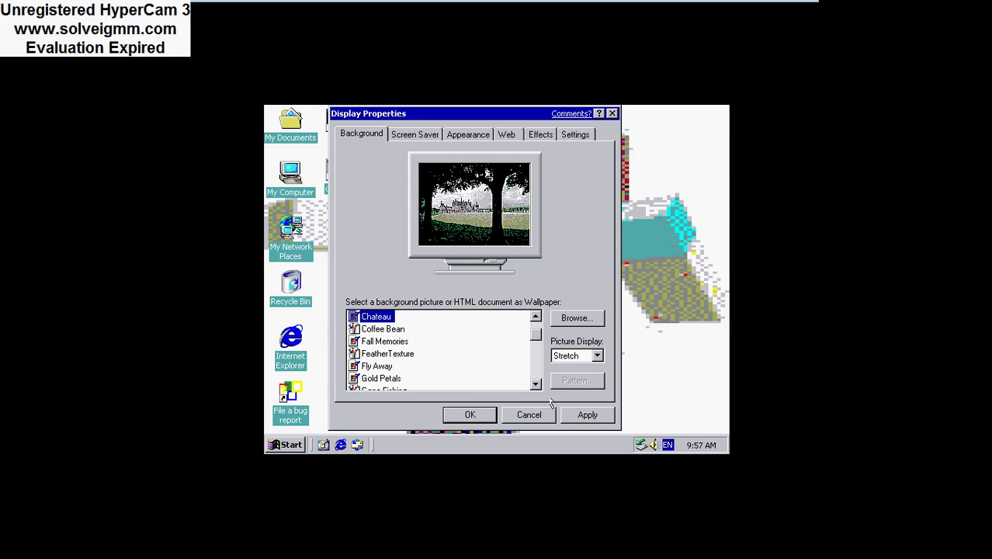
pyautogui.click(581, 414)
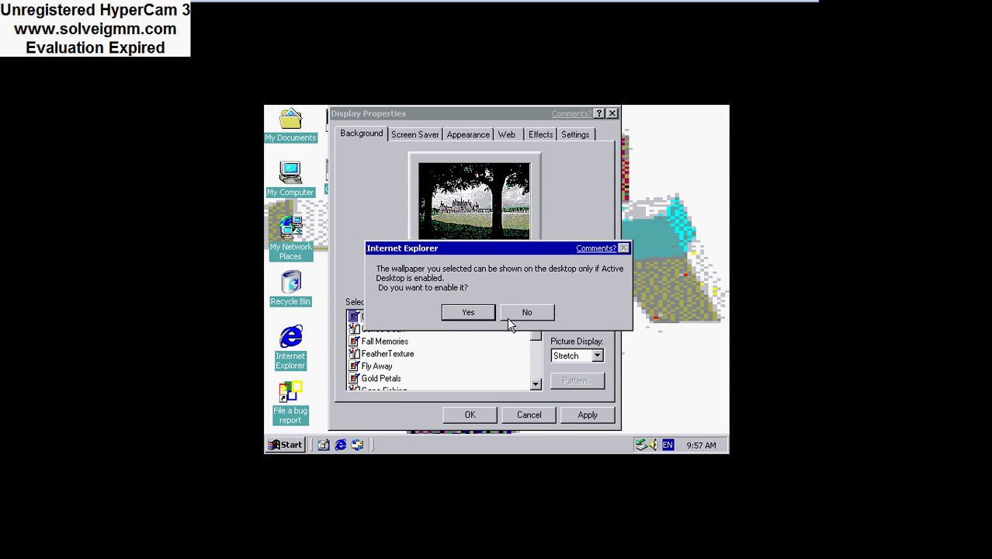
pyautogui.click(527, 312)
pyautogui.click(470, 415)
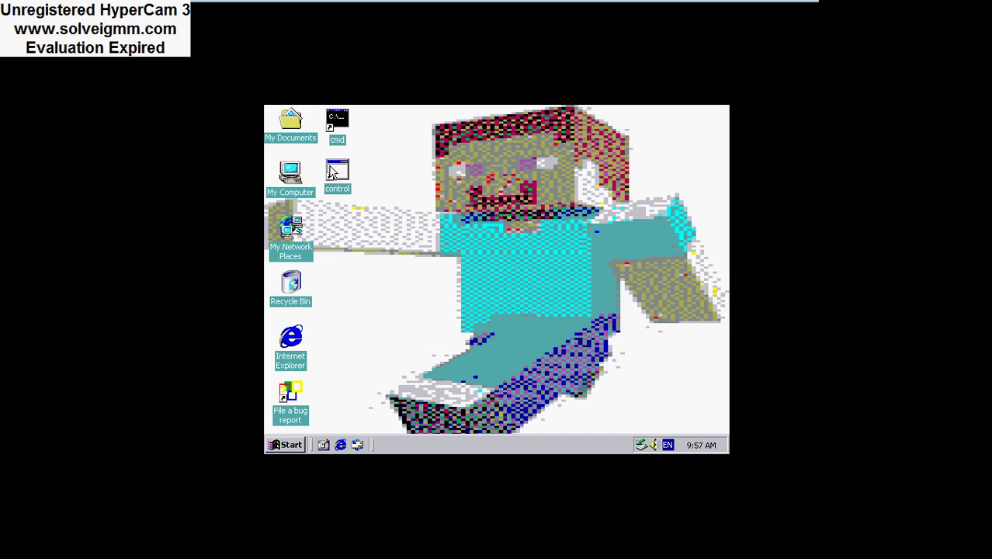
# - Open the Control Panel from the control shortcut and start the Add/Remove Hardware wizard with the Add/Troubleshoot a device task
pyautogui.click(337, 172)
pyautogui.doubleClick(337, 175)
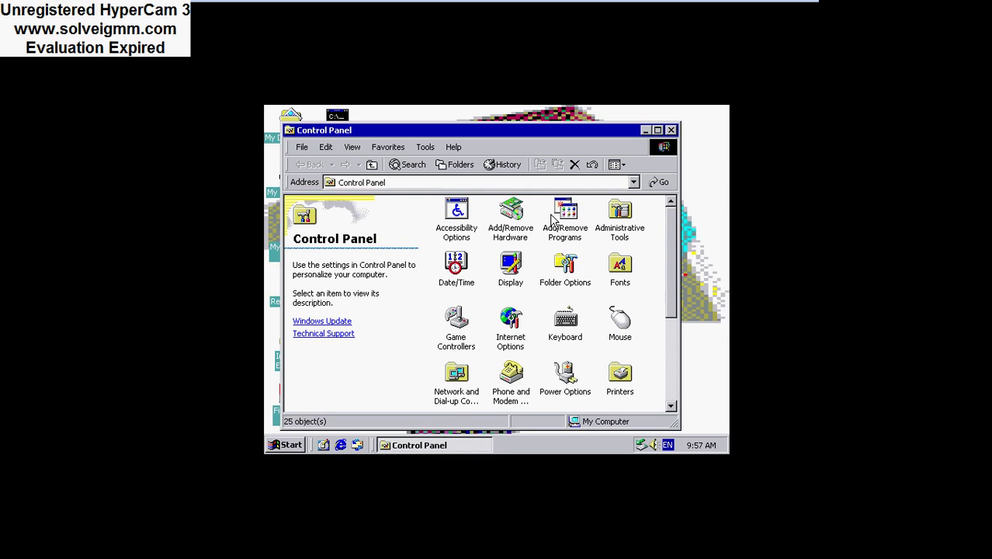
pyautogui.click(516, 221)
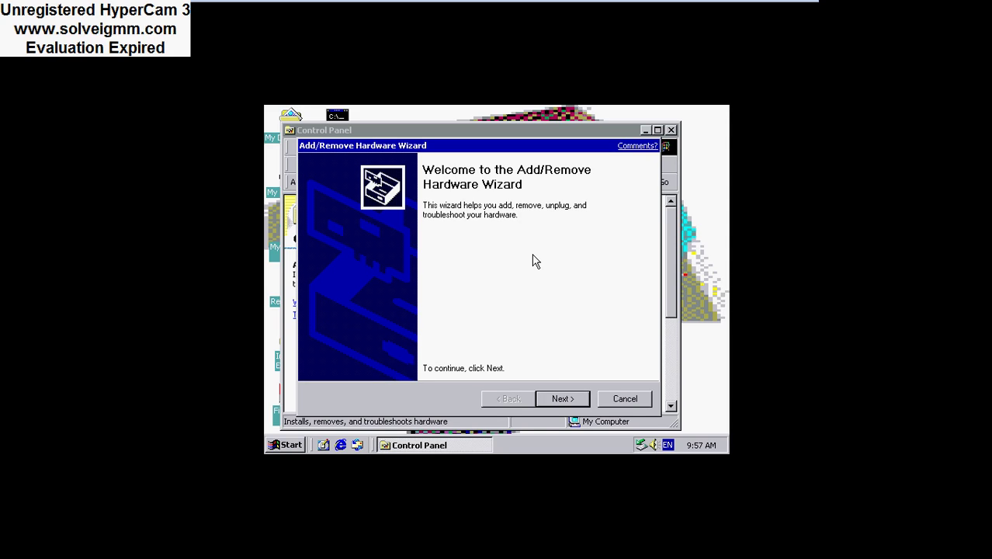
pyautogui.press('Return')
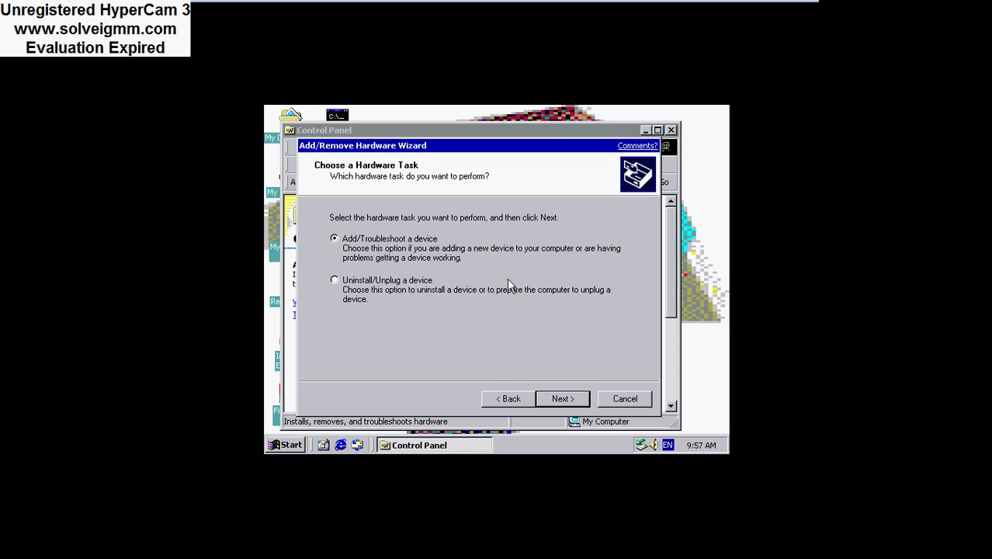
pyautogui.press('Return')
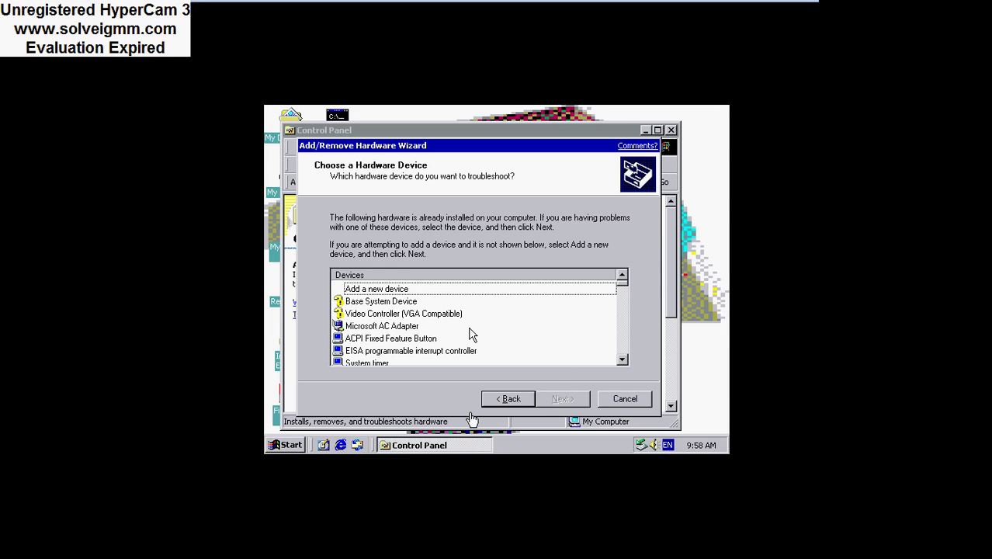
pyautogui.press('super')
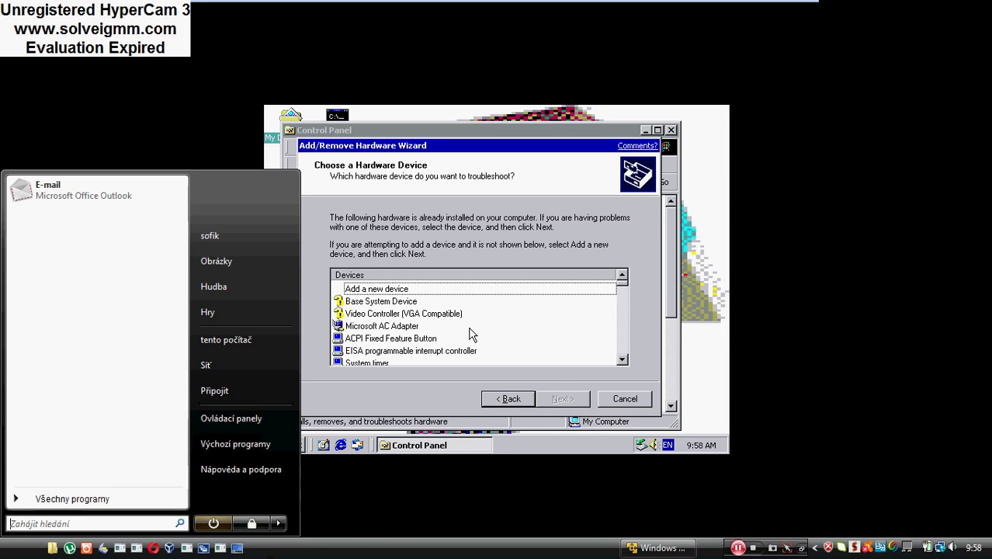
pyautogui.press('Escape')
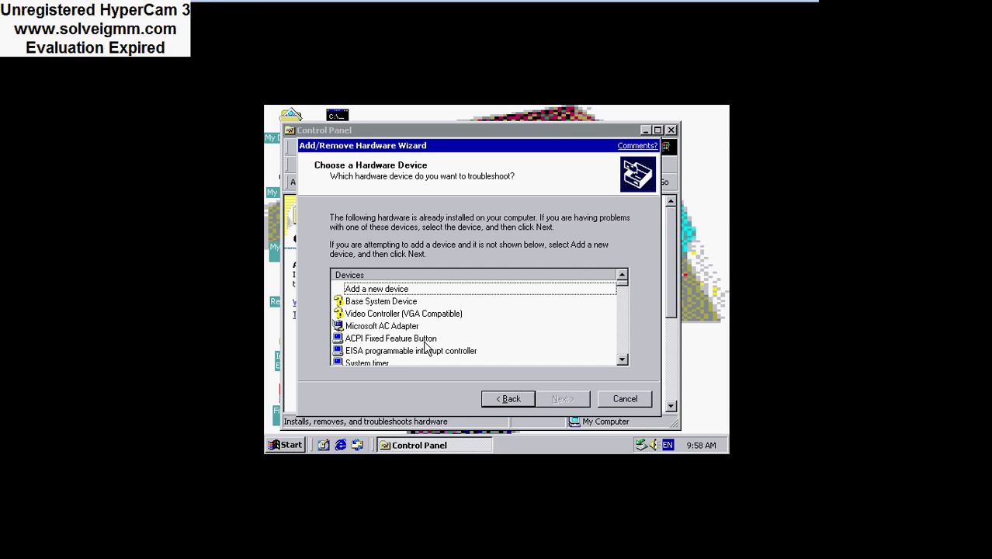
# - Select System timer as the device to troubleshoot, finish the wizard, and close the Hardware Troubleshooter that it launches
pyautogui.click(398, 328)
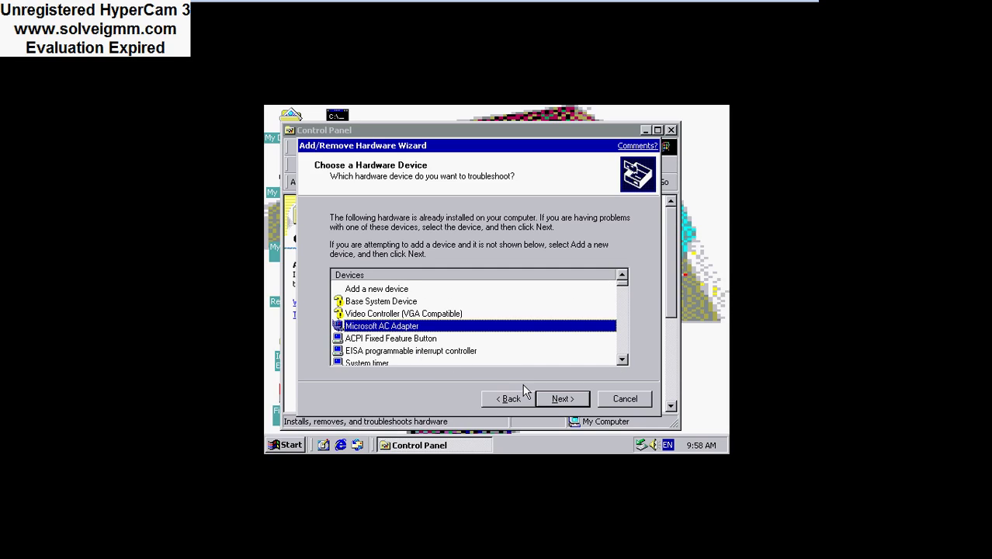
pyautogui.click(382, 361)
pyautogui.click(559, 399)
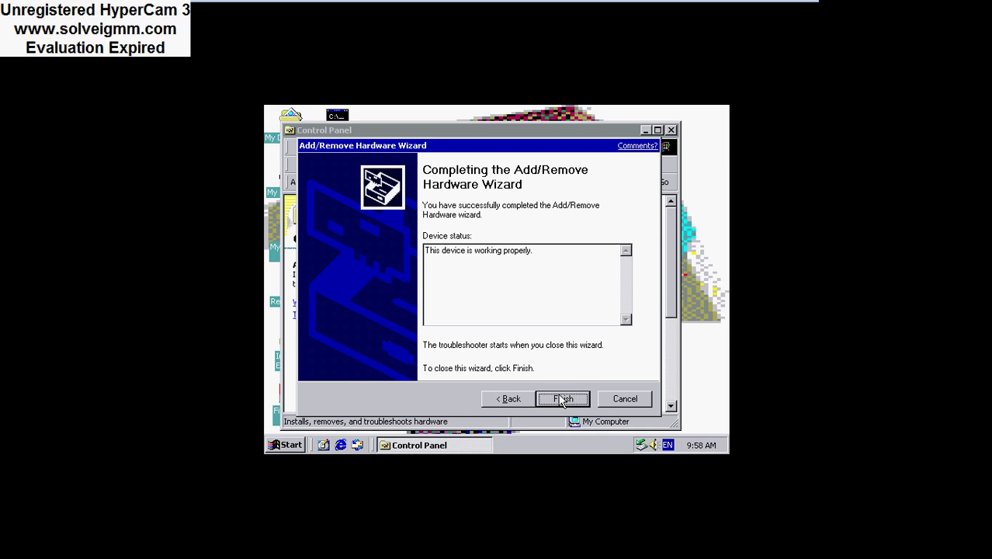
pyautogui.click(556, 399)
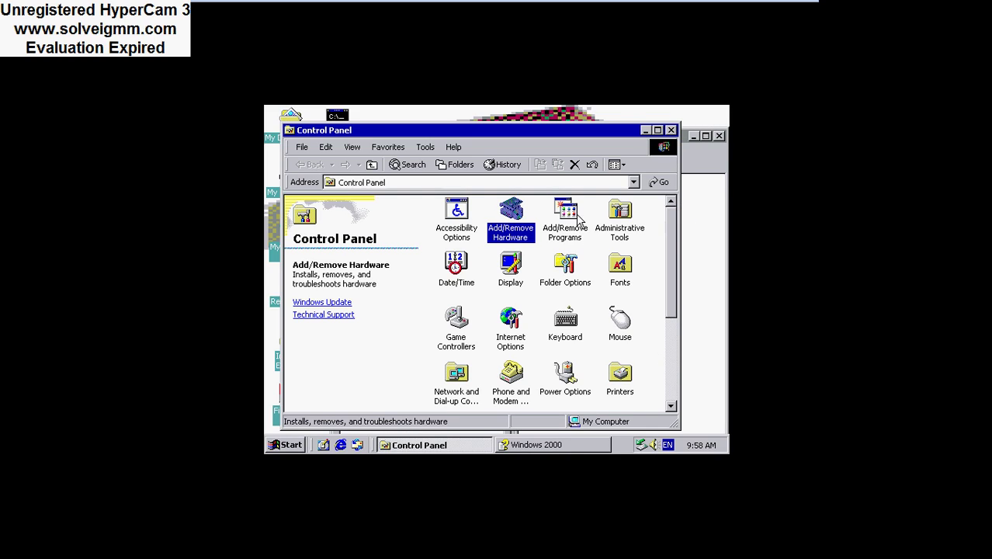
pyautogui.click(713, 157)
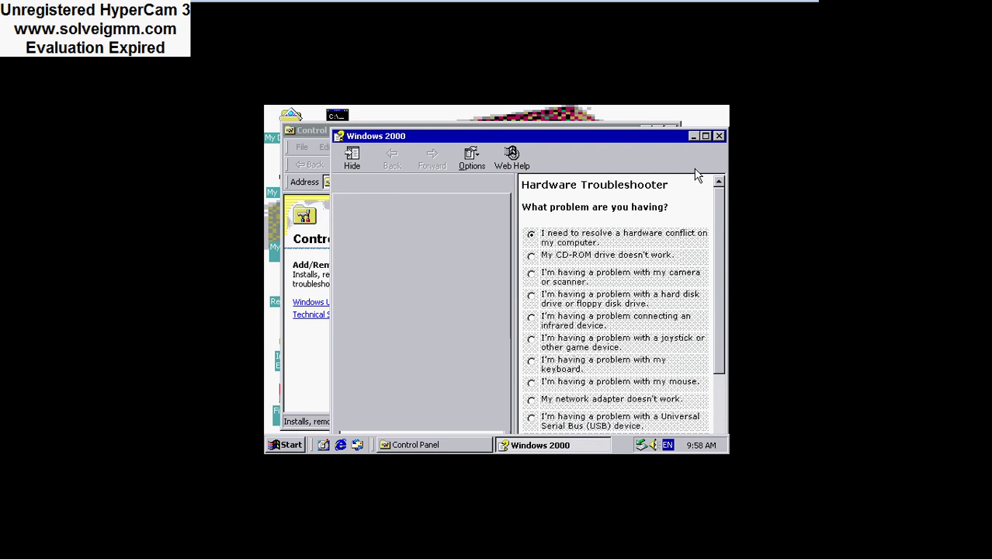
pyautogui.click(718, 136)
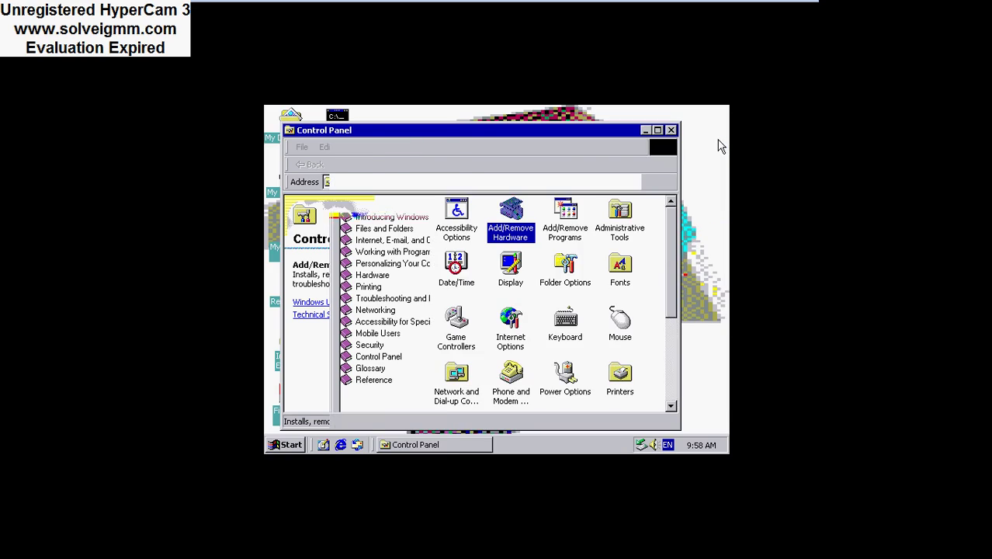
# - Open Add/Remove Programs, start adding a new program from CD or floppy, and run the installation program D:\SETUP.EXE
pyautogui.doubleClick(565, 224)
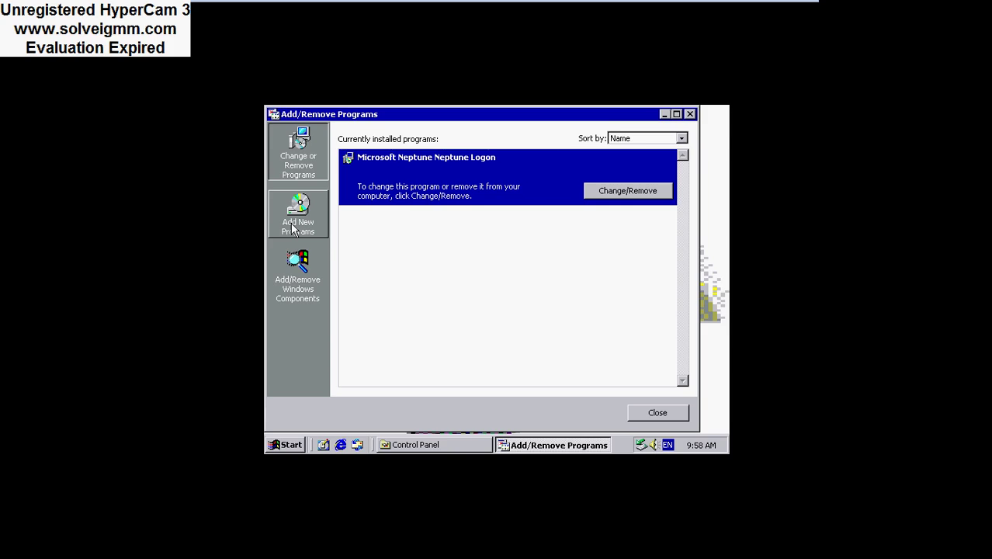
pyautogui.click(293, 228)
pyautogui.click(638, 159)
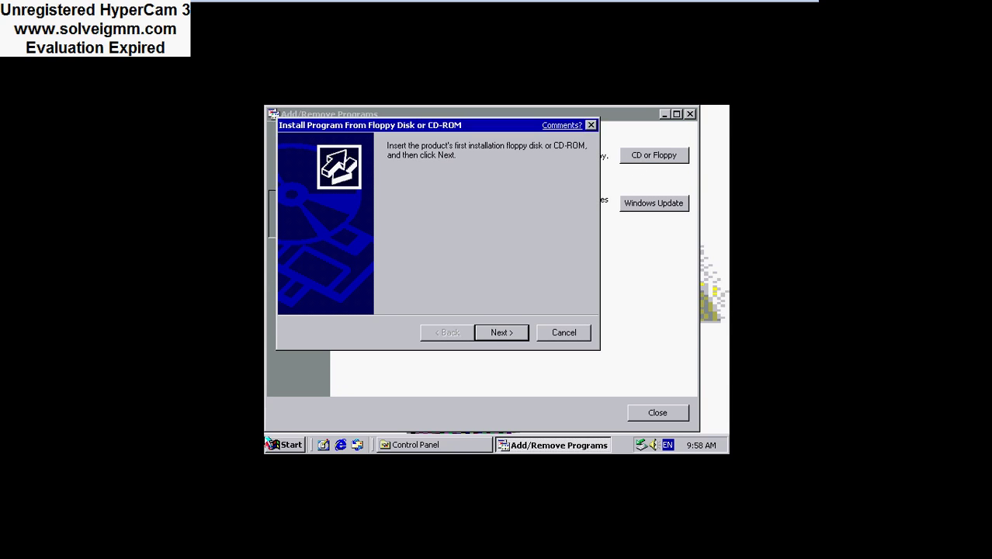
pyautogui.click(506, 334)
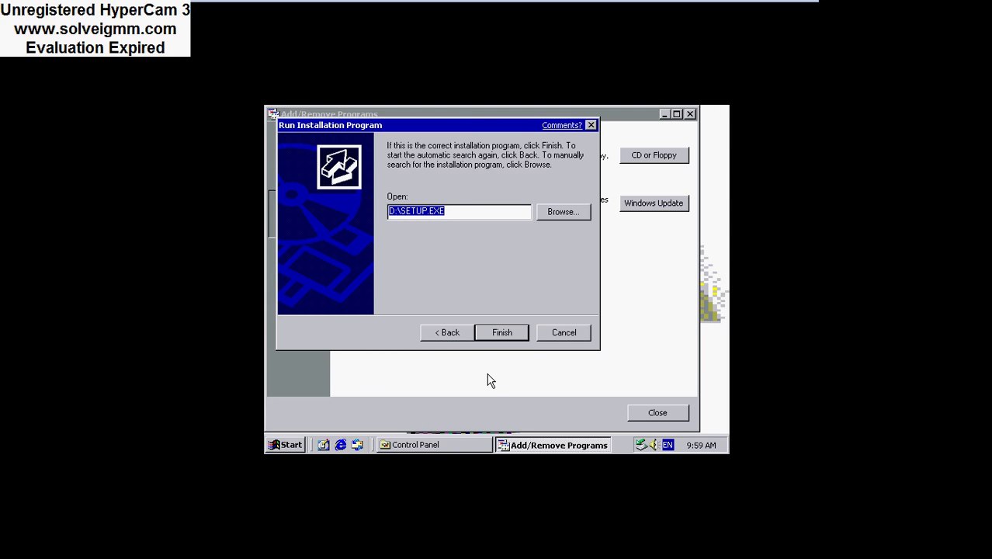
pyautogui.press('Return')
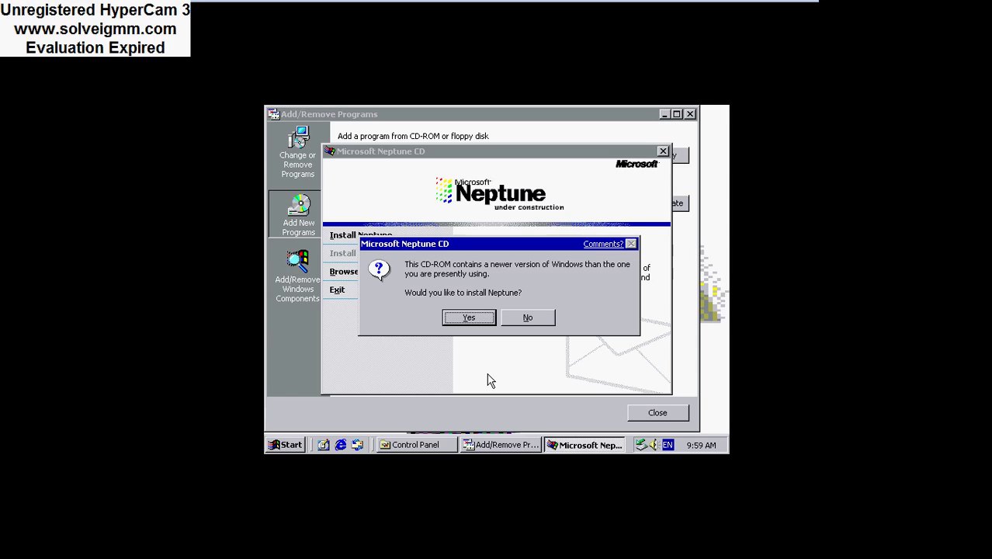
# - Decline installing Neptune, exit the Microsoft Neptune CD screen, and close Add/Remove Programs
pyautogui.click(527, 318)
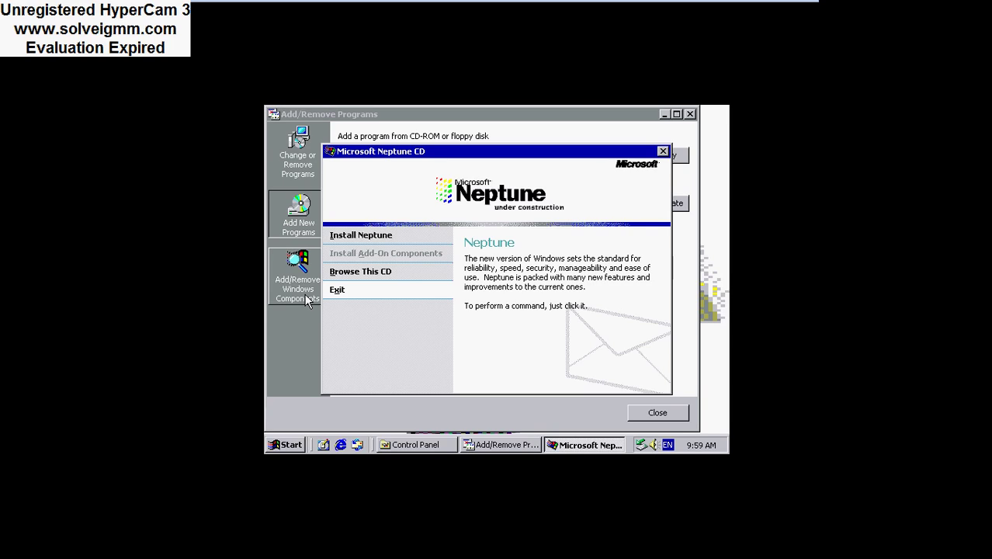
pyautogui.click(367, 293)
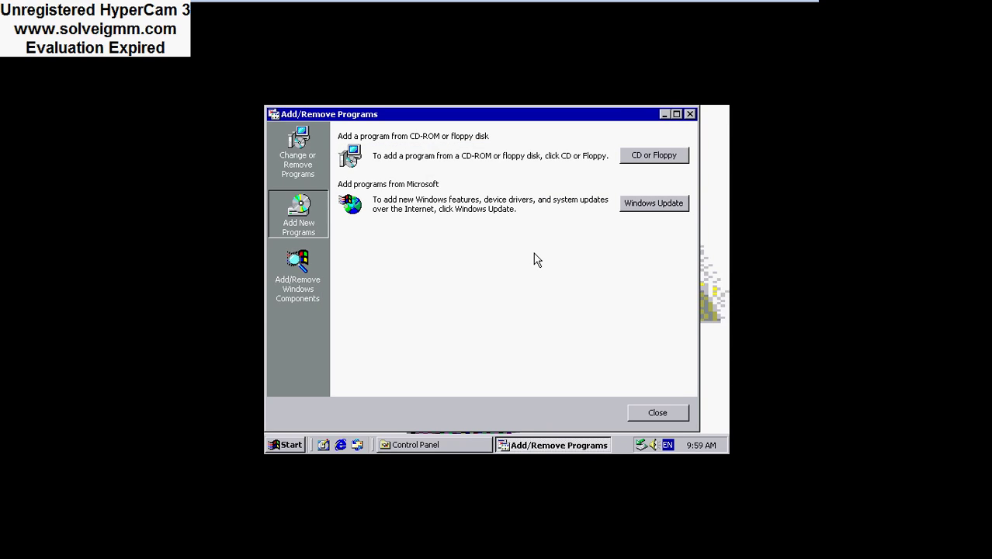
pyautogui.click(689, 114)
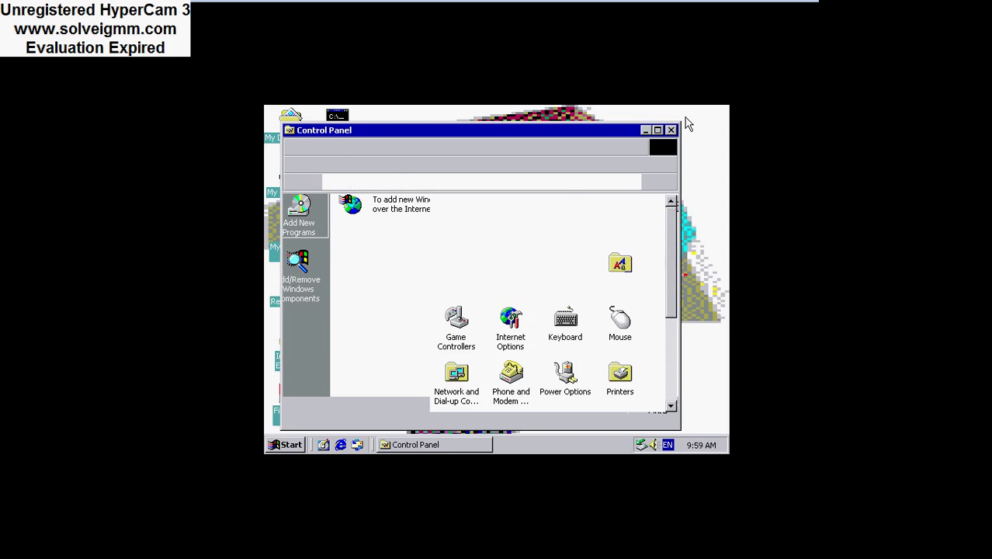
# - Open the Sounds and Multimedia properties from the Control Panel and play the Default Beep event's sound
pyautogui.click(671, 359)
pyautogui.click(669, 354)
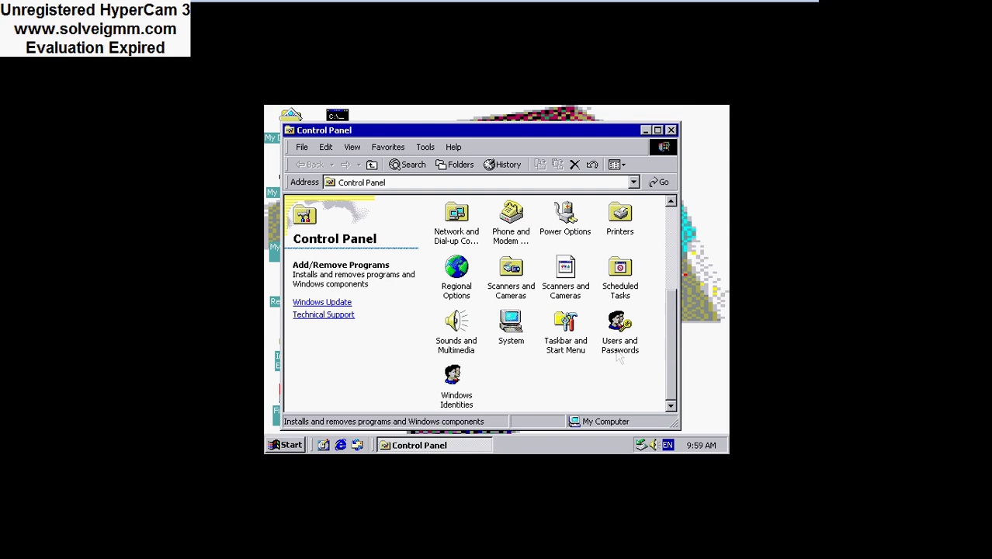
pyautogui.click(464, 326)
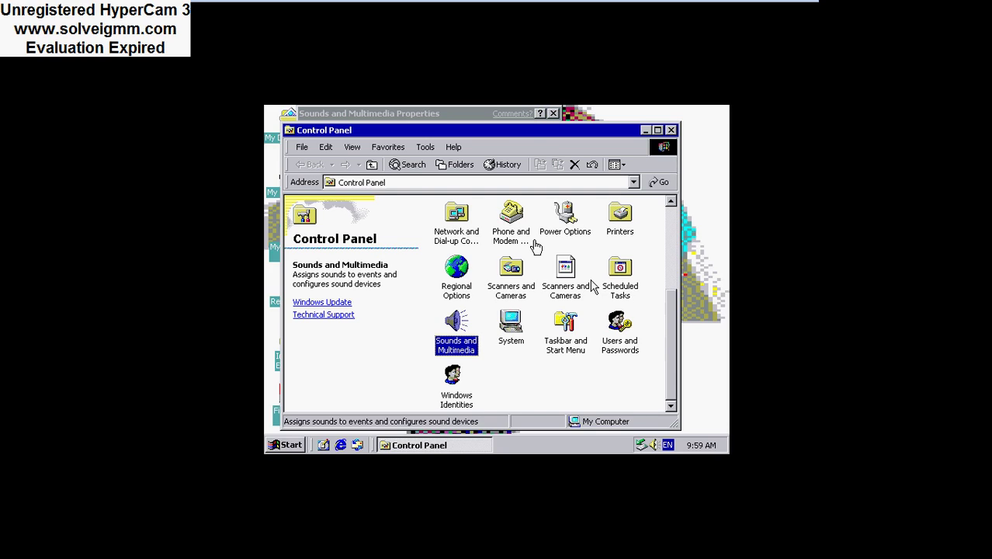
pyautogui.click(592, 284)
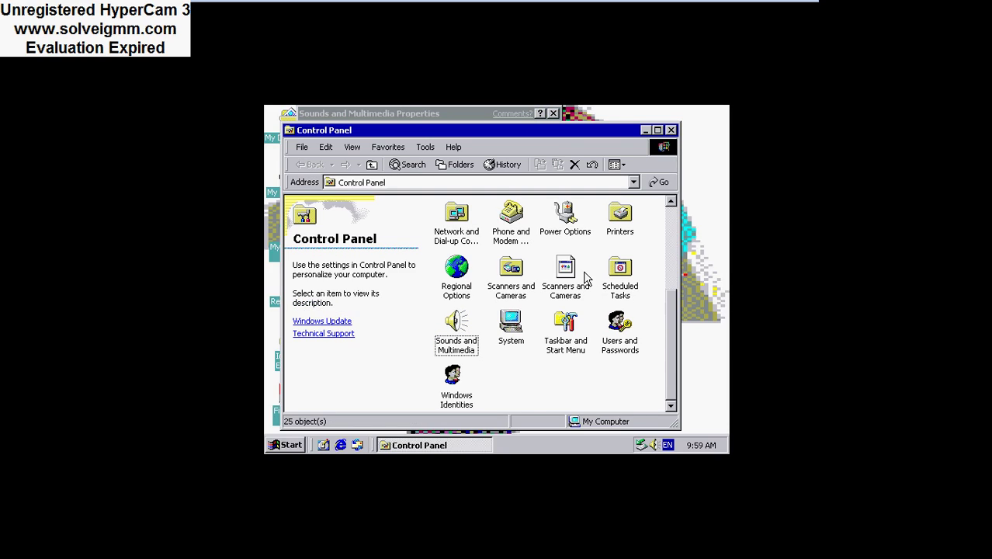
pyautogui.click(461, 116)
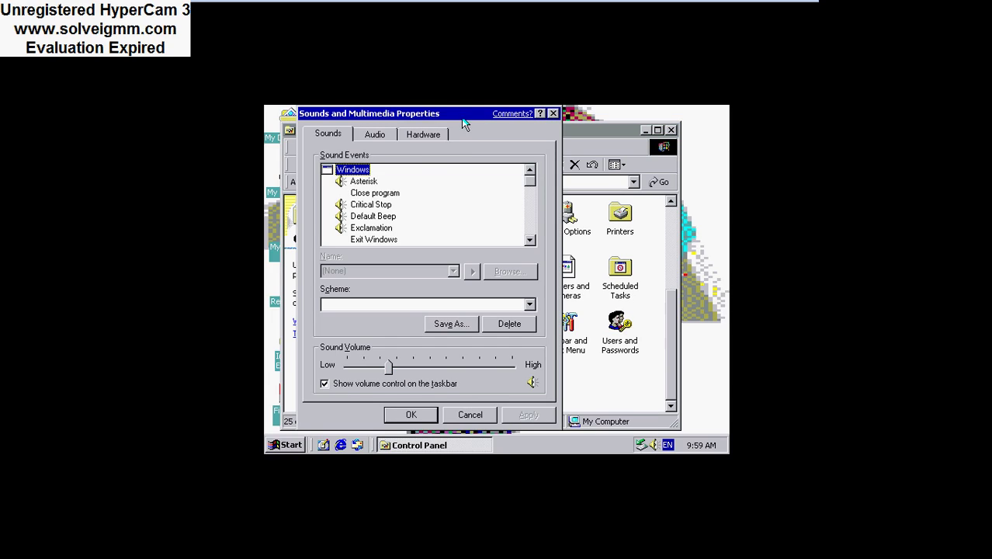
pyautogui.click(387, 216)
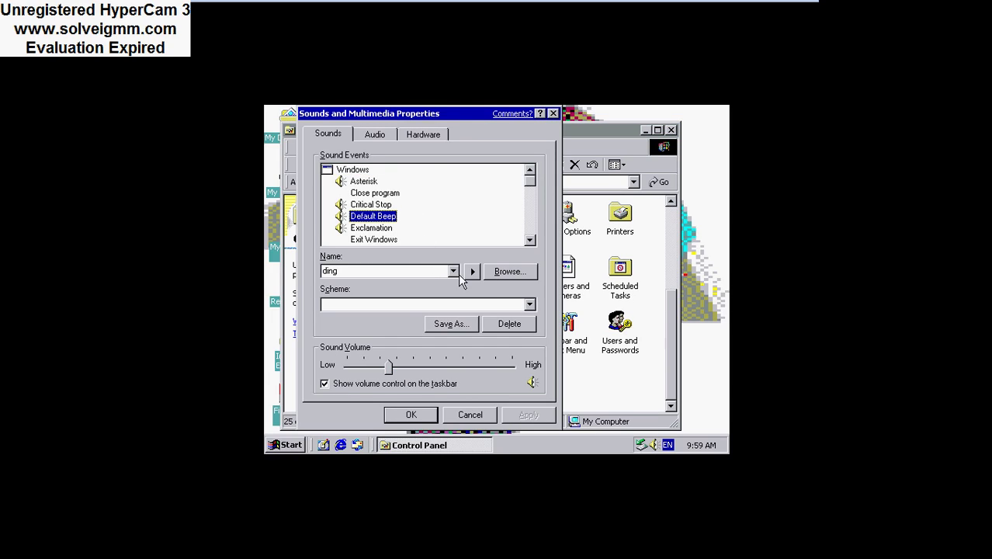
pyautogui.click(472, 272)
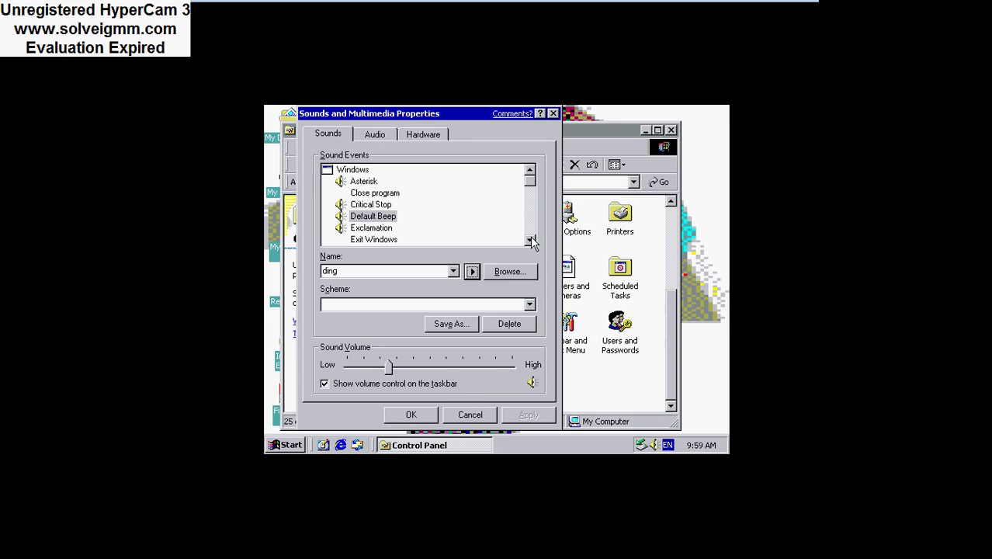
# - Assign the Windows Logoff Sound to the Exit Windows event and confirm the sound properties
pyautogui.click(362, 243)
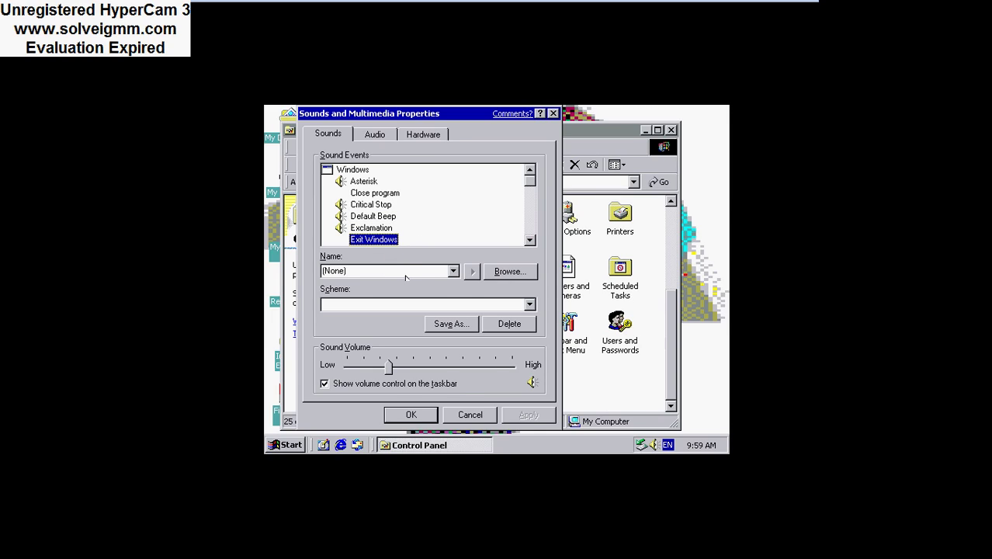
pyautogui.click(453, 271)
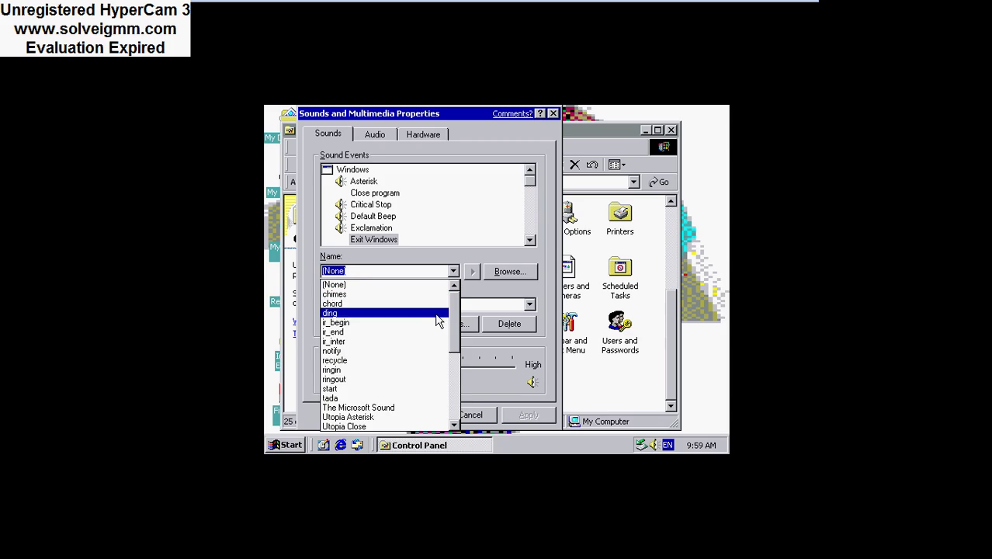
pyautogui.click(455, 405)
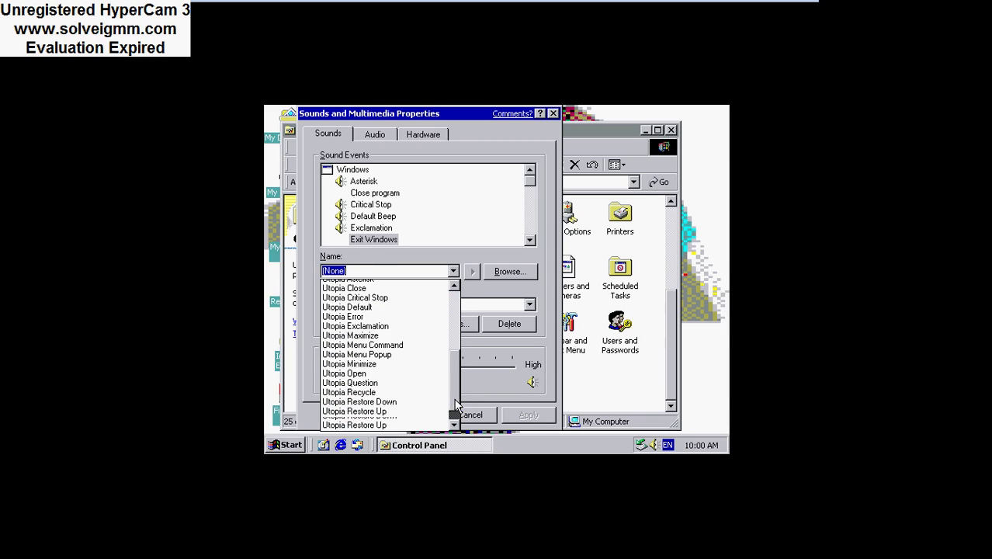
pyautogui.click(456, 417)
pyautogui.click(457, 420)
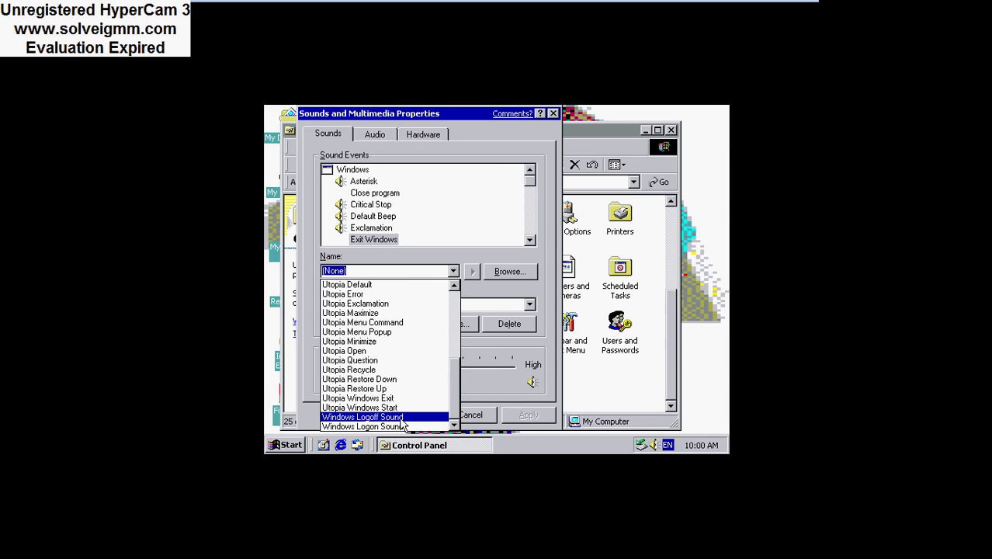
pyautogui.click(401, 420)
pyautogui.click(410, 414)
# - Reopen the Sounds and Multimedia properties and play the sound assigned to the Exit Windows event
pyautogui.click(464, 334)
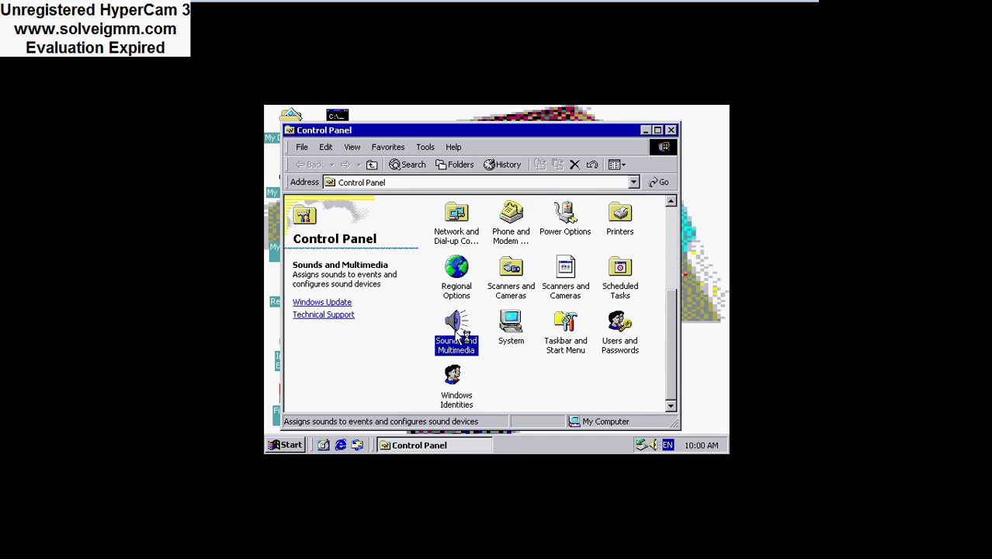
pyautogui.doubleClick(450, 342)
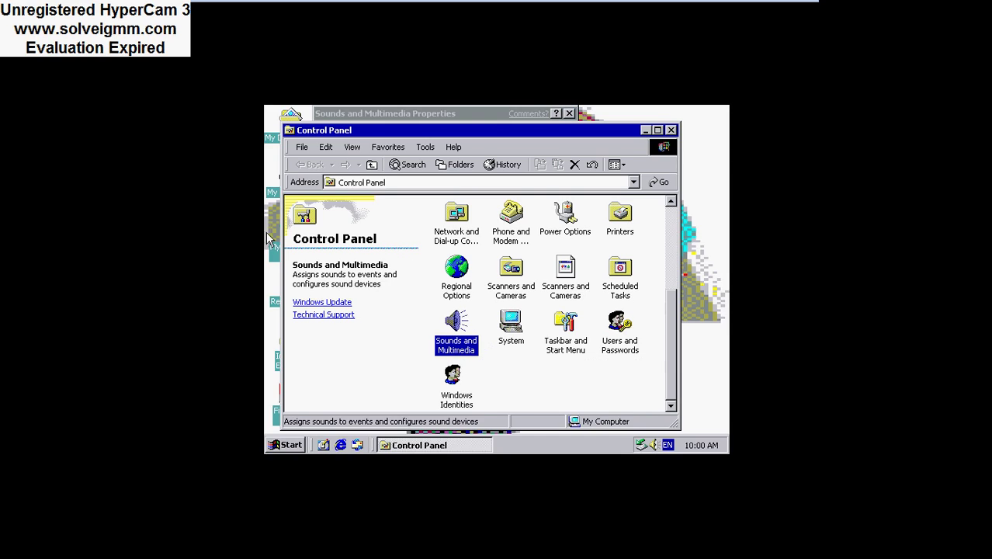
pyautogui.click(405, 114)
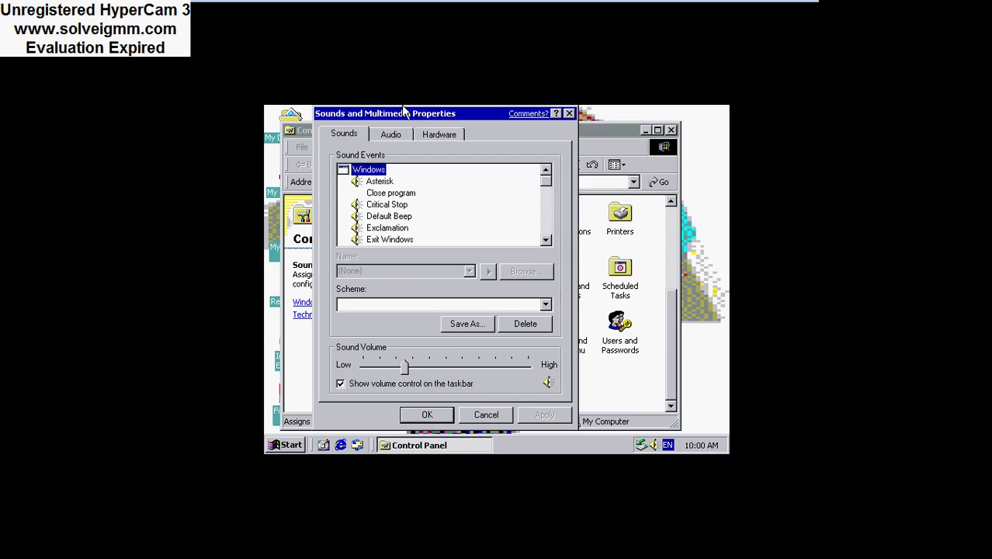
pyautogui.click(388, 239)
pyautogui.click(489, 271)
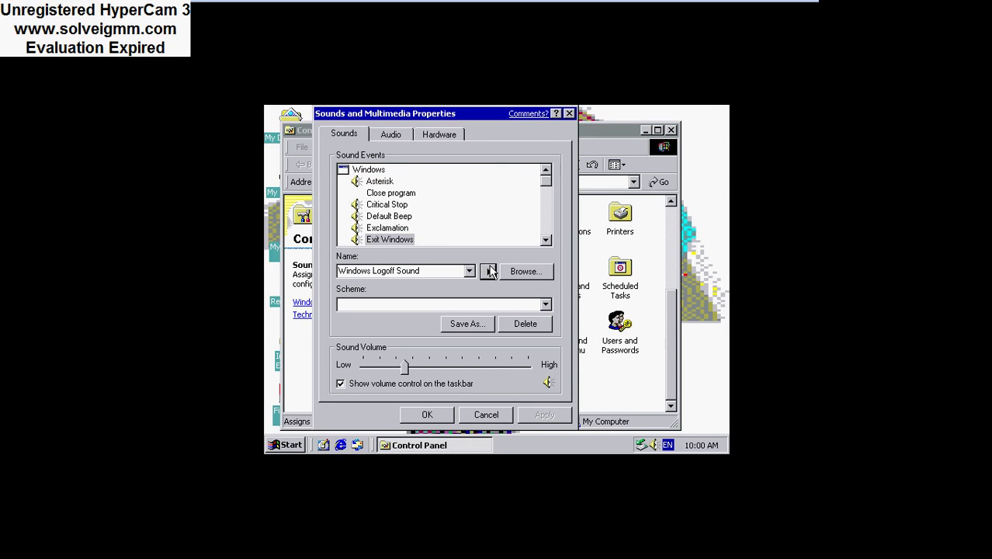
pyautogui.click(489, 271)
# - Raise the sound volume to about the middle of its range, apply it, and close the sound properties
pyautogui.click(434, 371)
pyautogui.click(434, 369)
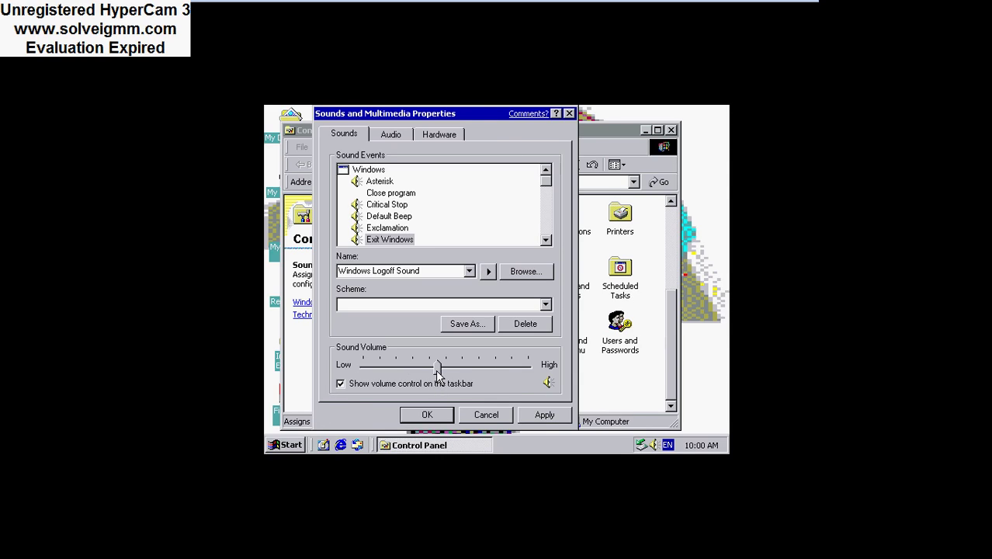
pyautogui.click(545, 414)
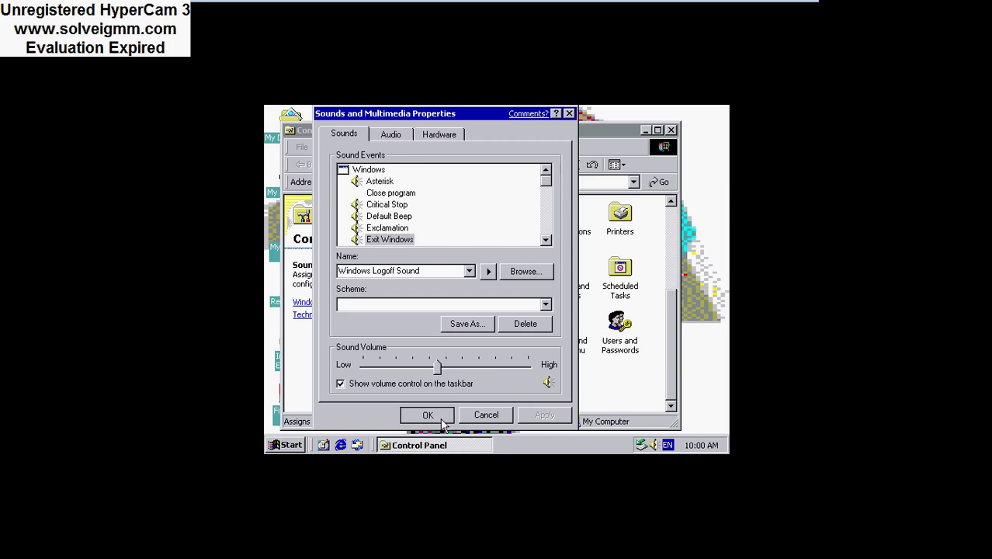
pyautogui.click(427, 415)
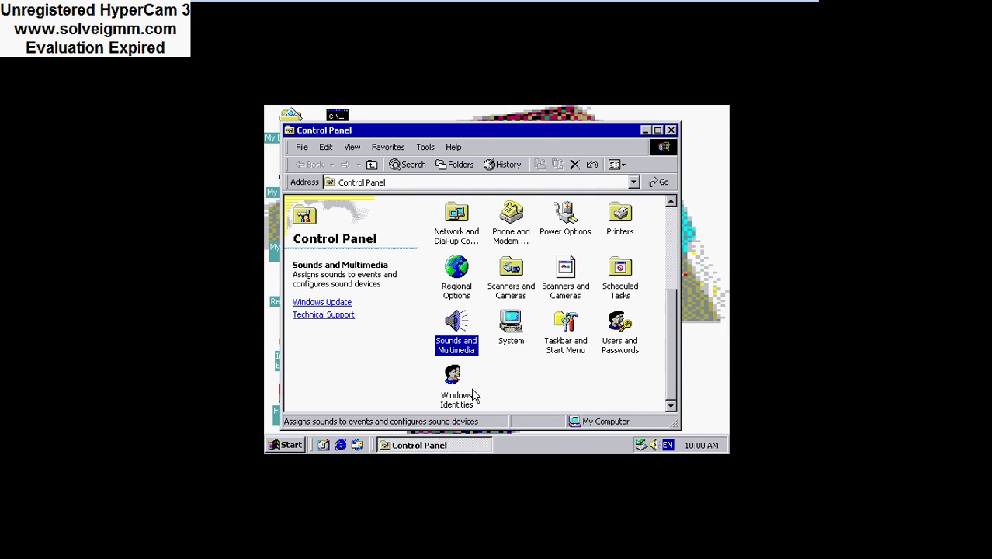
# - Look at the account tasks in Windows Identities, then close it and the Control Panel
pyautogui.doubleClick(458, 390)
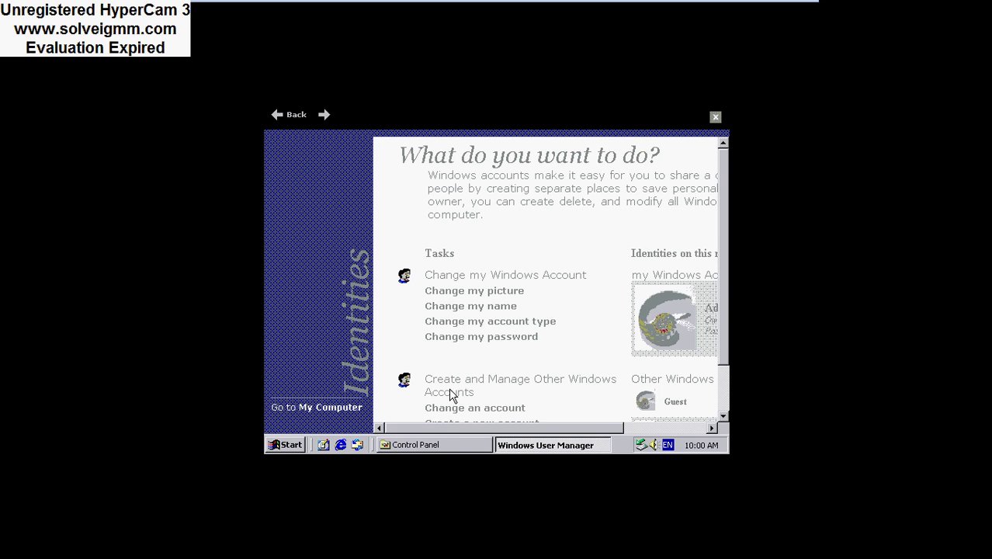
pyautogui.click(716, 117)
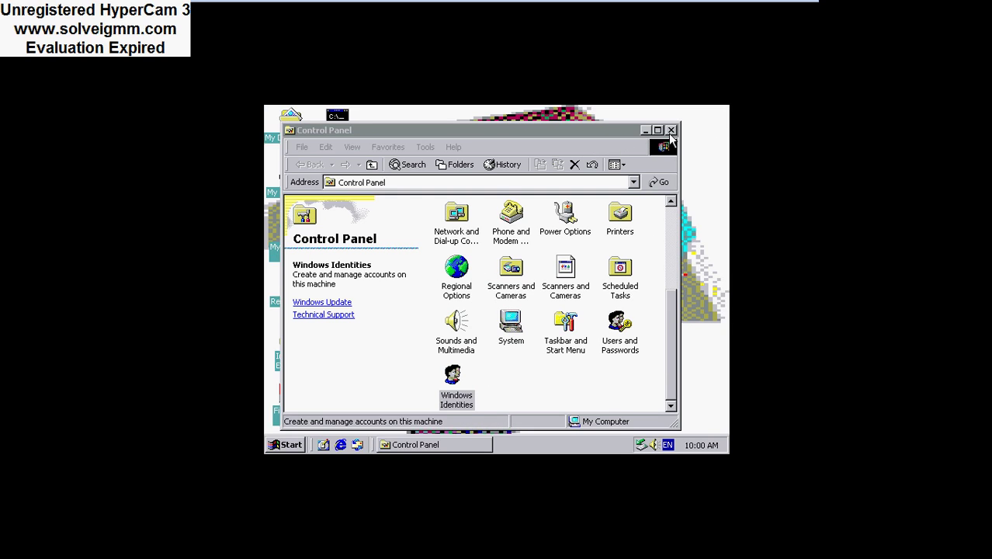
pyautogui.click(673, 131)
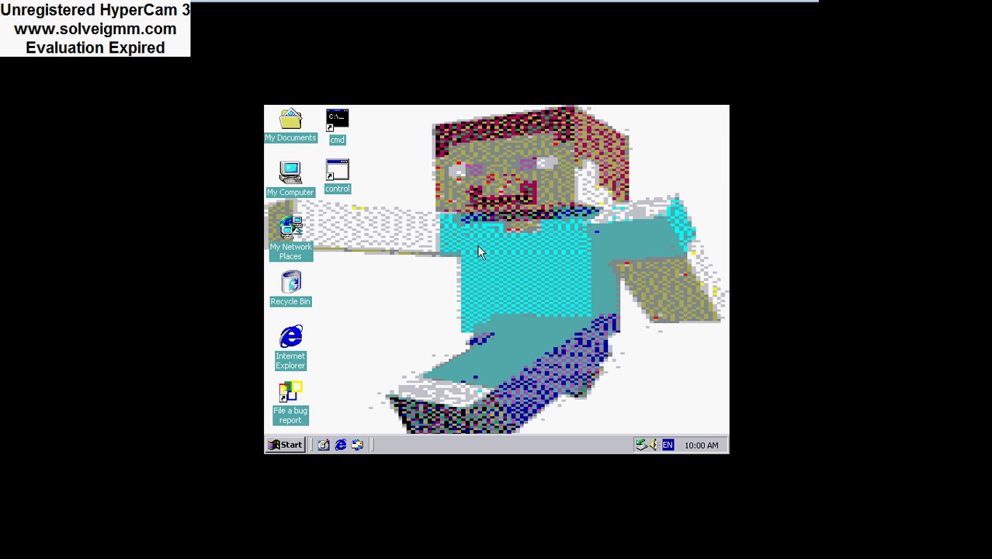
# - Log off the Administrator account and log on as Guest from the Welcome screen
pyautogui.click(278, 448)
pyautogui.click(279, 448)
pyautogui.click(280, 448)
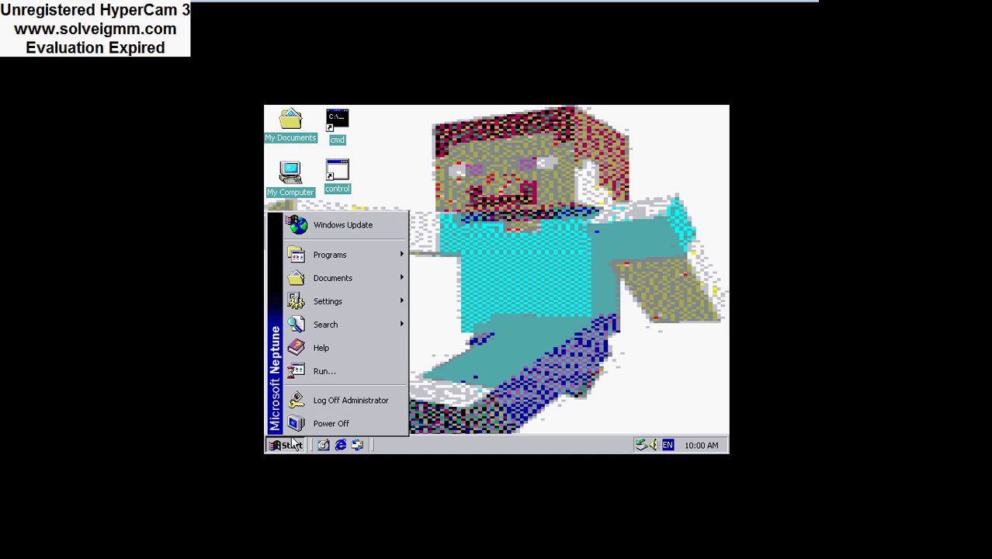
pyautogui.click(309, 428)
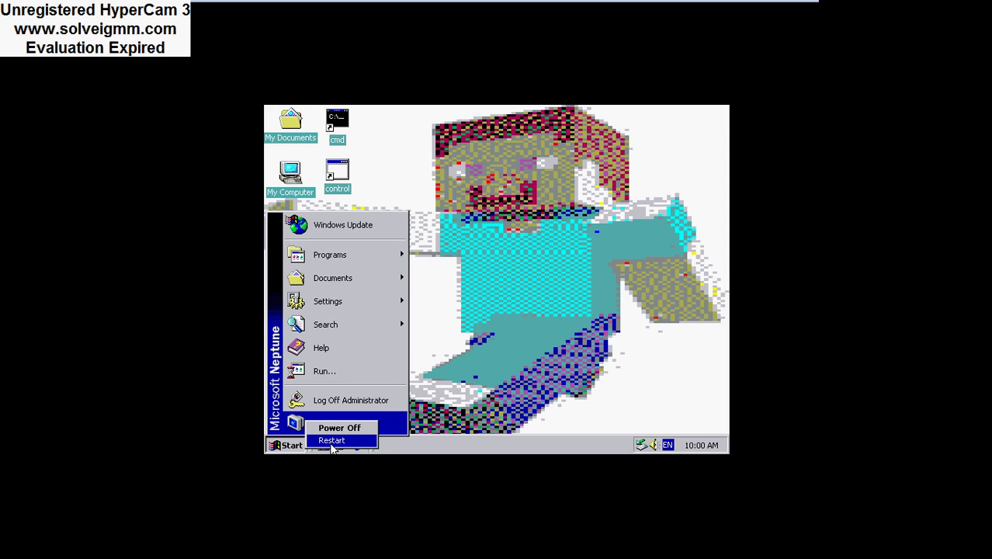
pyautogui.click(295, 400)
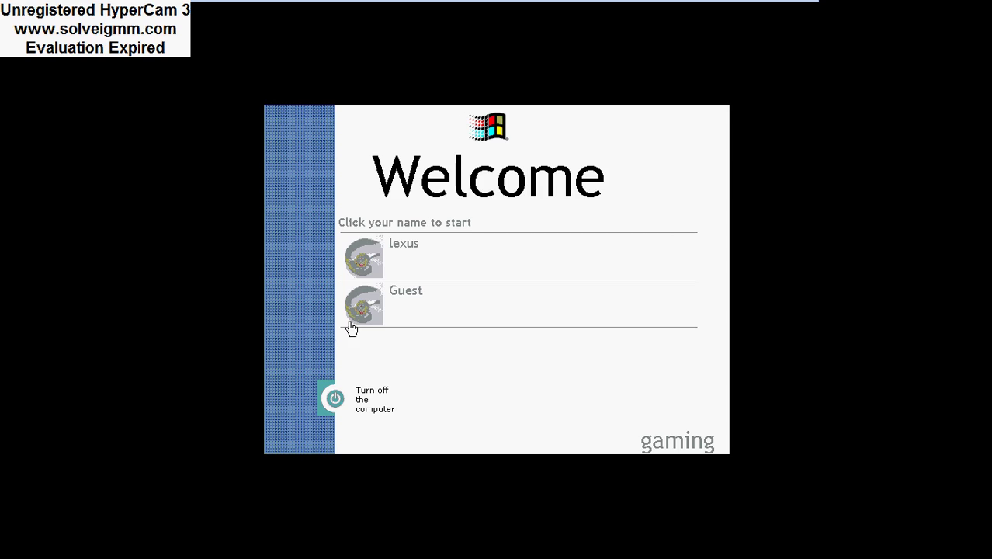
pyautogui.click(380, 312)
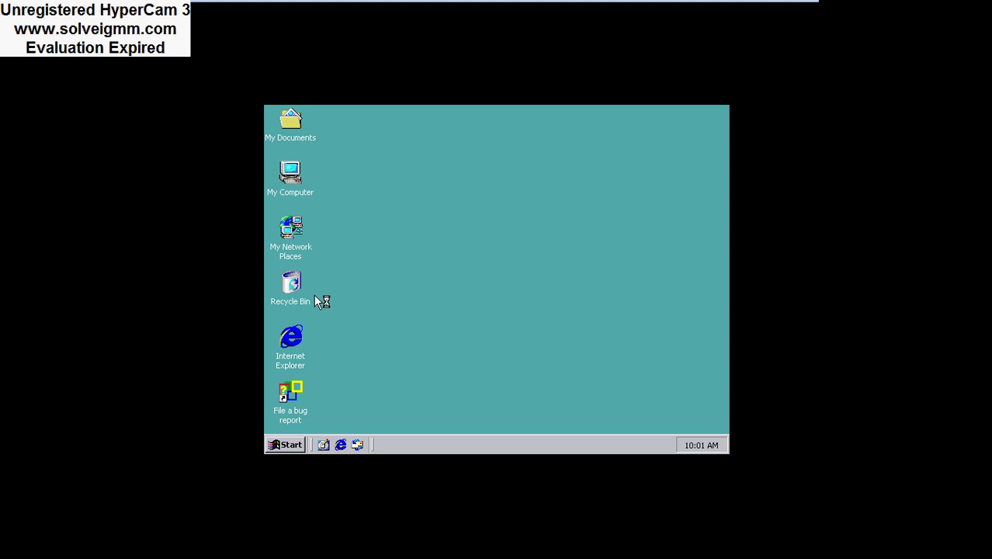
# - Log off Guest and log on with the other user account listed on the Welcome screen
pyautogui.click(292, 444)
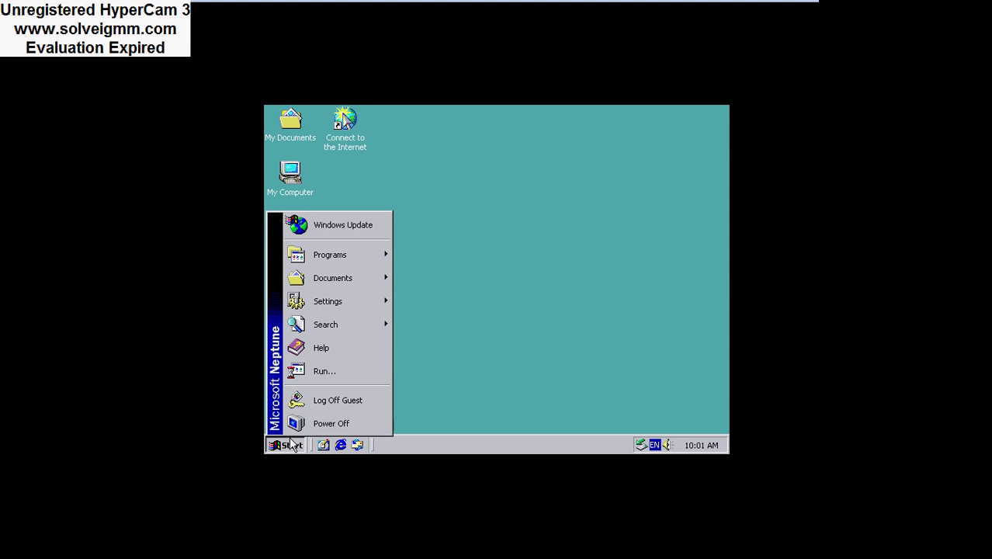
pyautogui.click(307, 400)
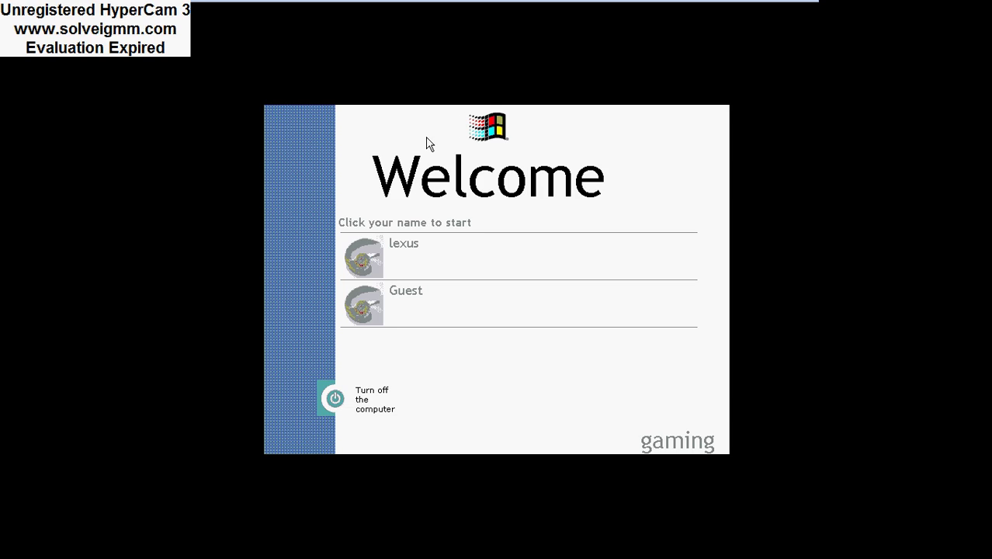
pyautogui.click(414, 256)
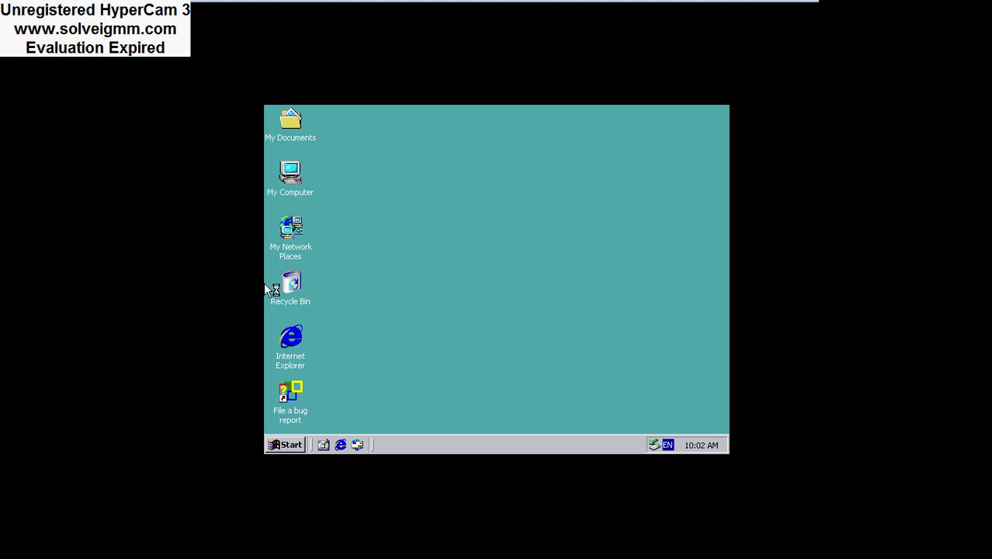
pyautogui.rightClick(289, 287)
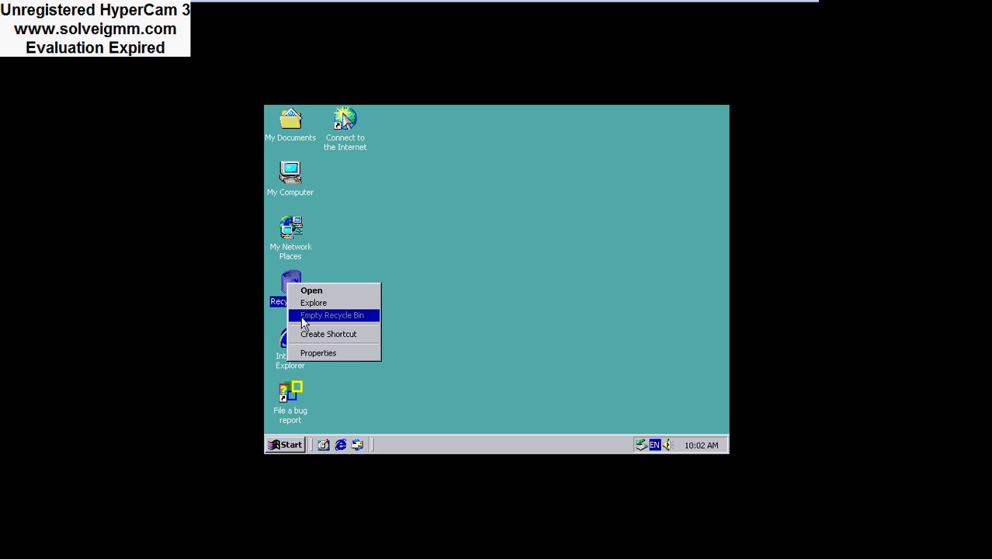
pyautogui.click(412, 321)
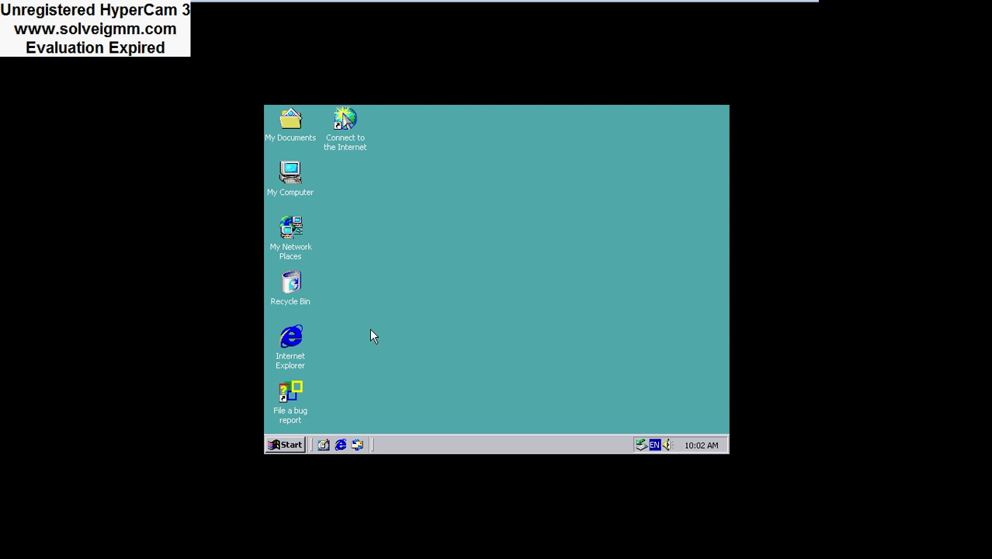
# - Eject the Windows Neptune disc from drive D: in My Computer and close the window
pyautogui.doubleClick(290, 174)
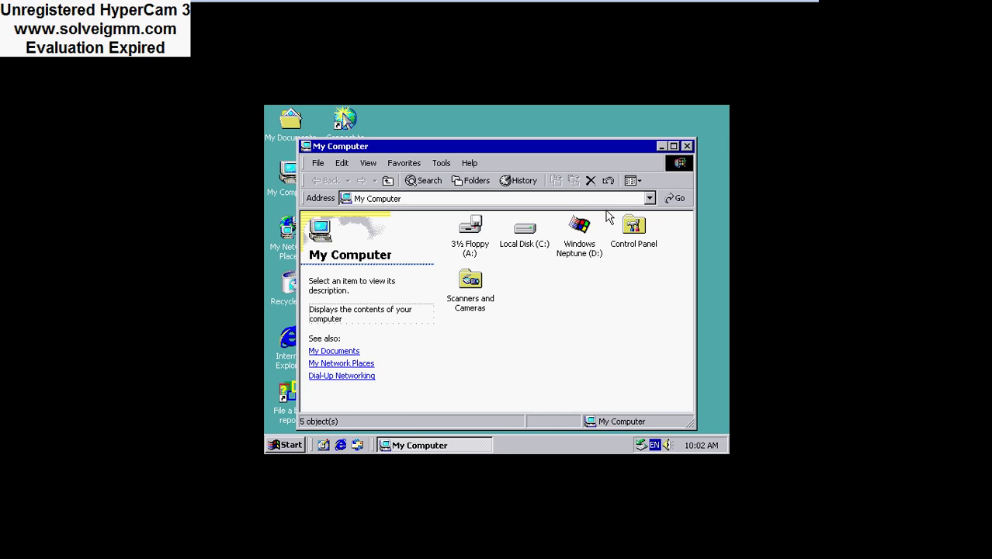
pyautogui.click(588, 226)
pyautogui.rightClick(583, 234)
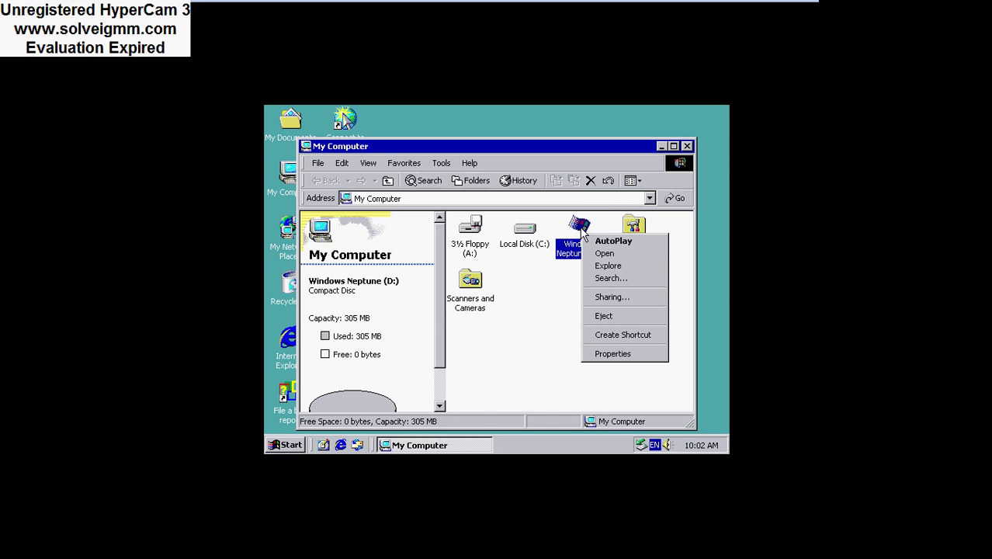
pyautogui.click(595, 318)
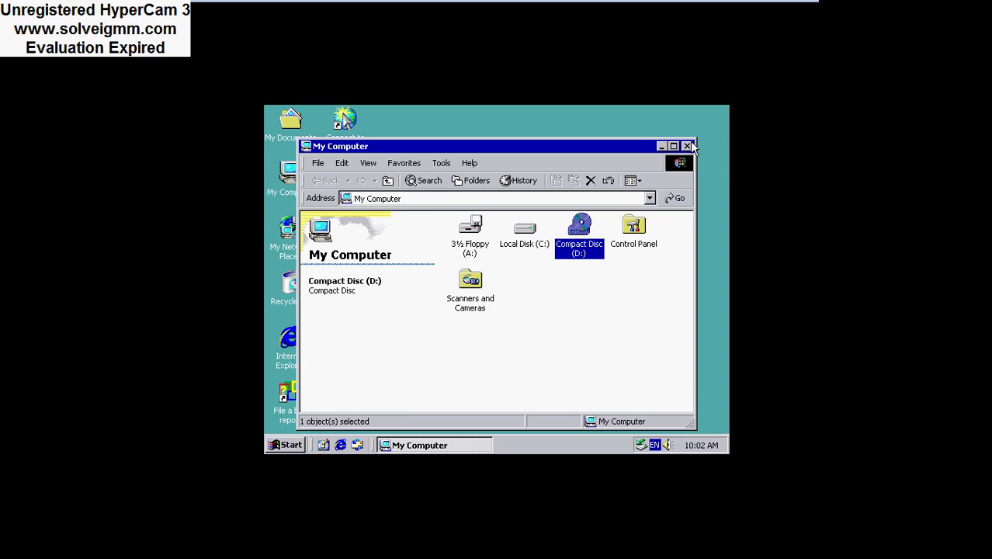
pyautogui.click(662, 147)
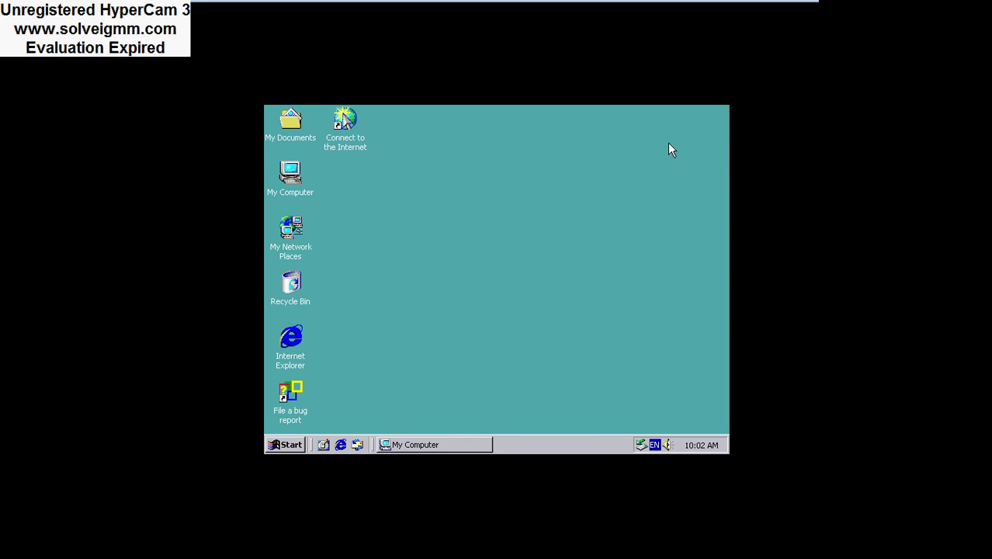
pyautogui.rightClick(433, 443)
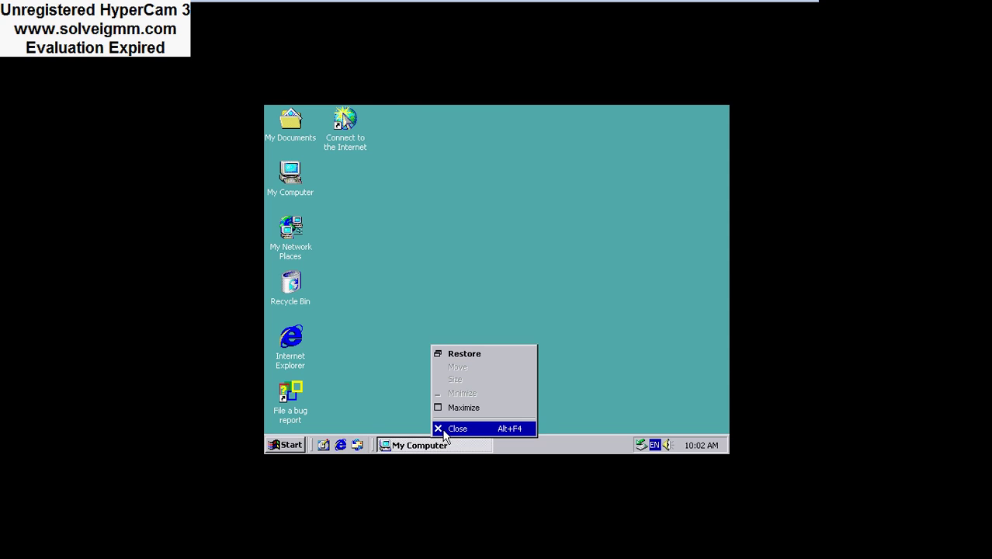
pyautogui.click(443, 427)
pyautogui.click(289, 446)
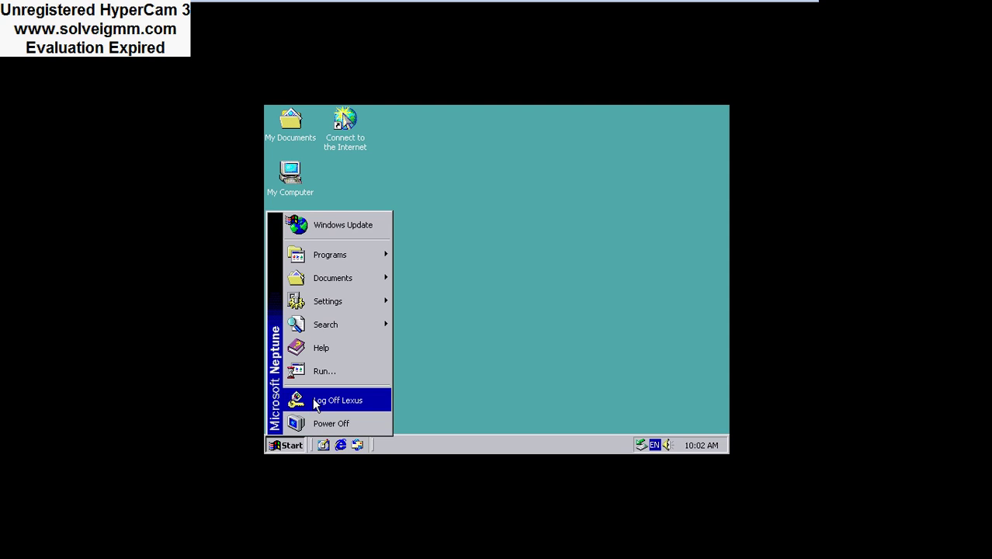
pyautogui.click(522, 390)
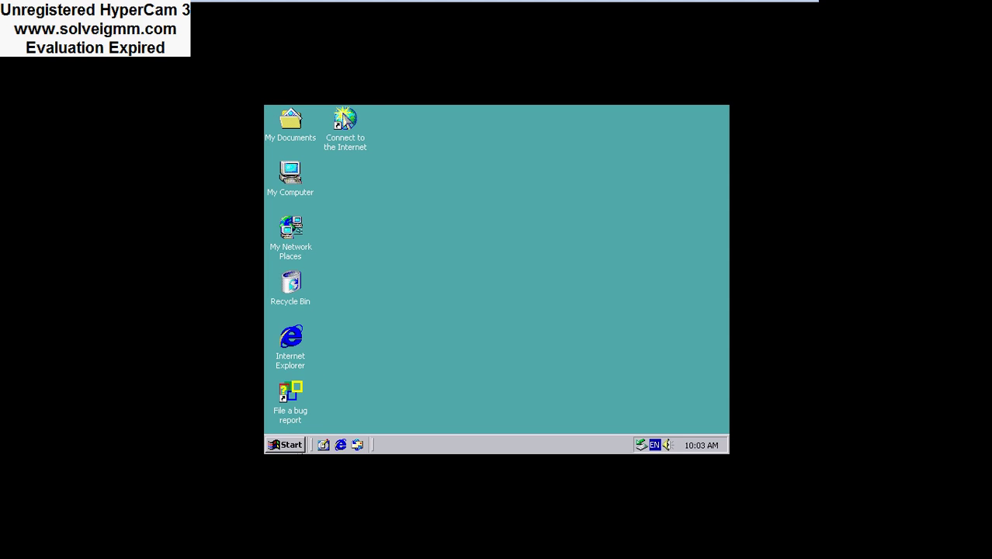
# - Open Calculator from the Accessories programs and multiply 14 by 777
pyautogui.click(271, 445)
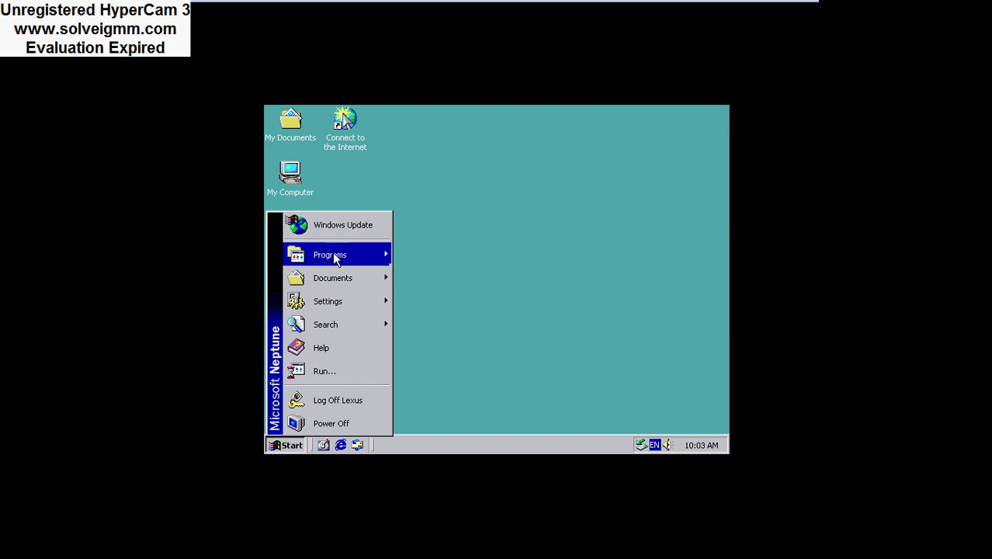
pyautogui.moveTo(385, 254)
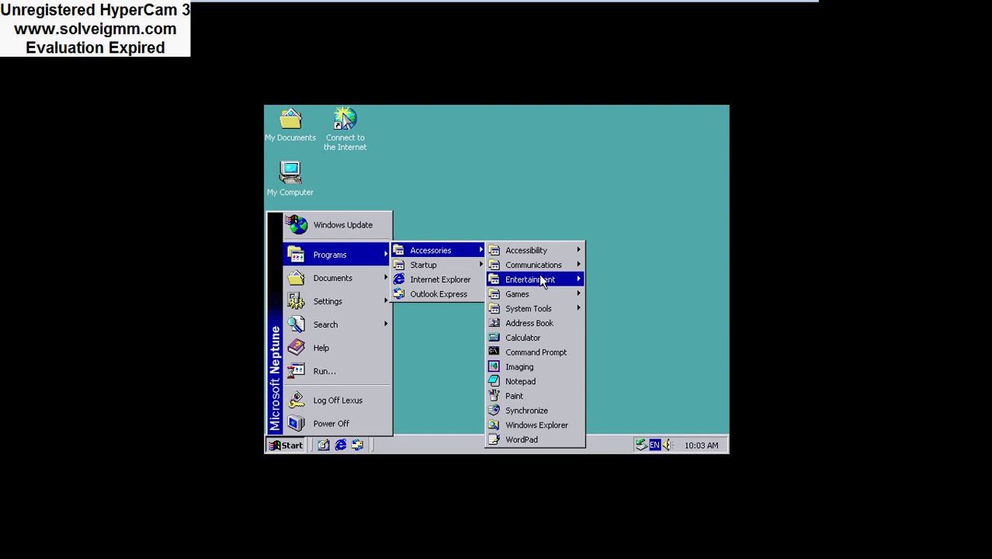
pyautogui.click(553, 341)
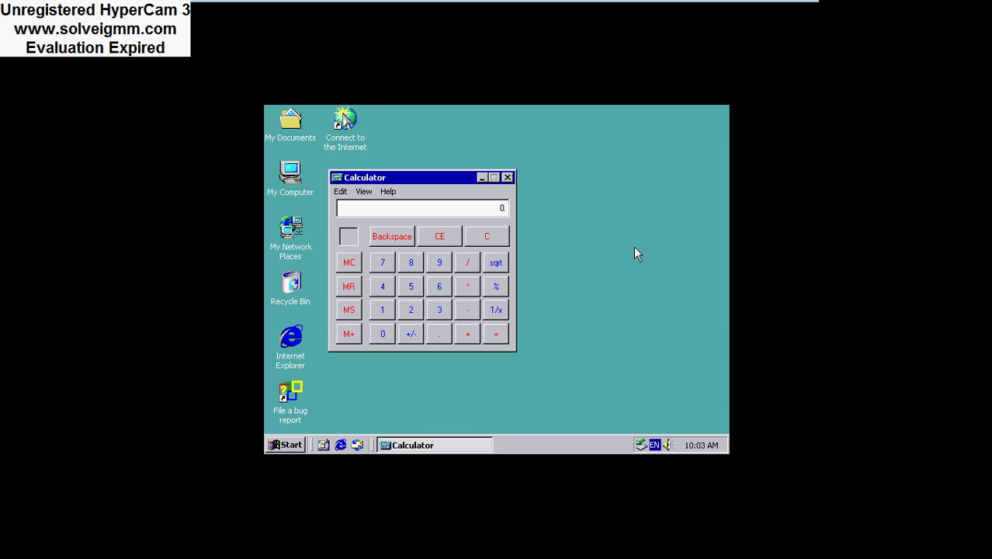
pyautogui.click(386, 309)
pyautogui.click(384, 288)
pyautogui.click(474, 284)
pyautogui.click(388, 268)
pyautogui.click(388, 268)
pyautogui.click(389, 268)
pyautogui.click(496, 337)
# - Clear the calculation, enter 156 and evaluate it, and close Calculator
pyautogui.click(489, 238)
pyautogui.click(388, 308)
pyautogui.click(409, 288)
pyautogui.click(444, 292)
pyautogui.click(494, 335)
pyautogui.click(510, 178)
# - Look at the Getting Started screen from the System Tools programs, exit it and dismiss the Start button tip
pyautogui.click(284, 445)
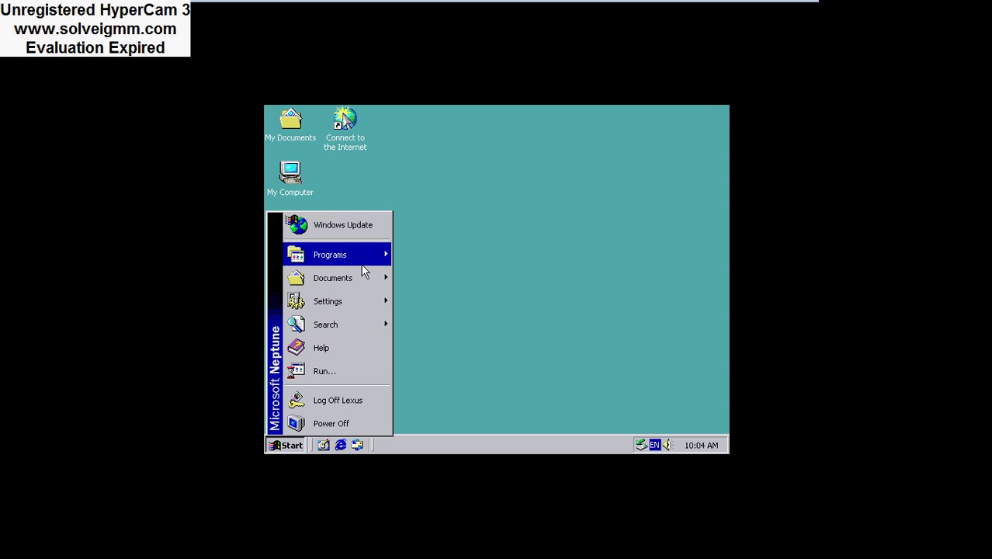
pyautogui.moveTo(364, 268)
pyautogui.moveTo(435, 256)
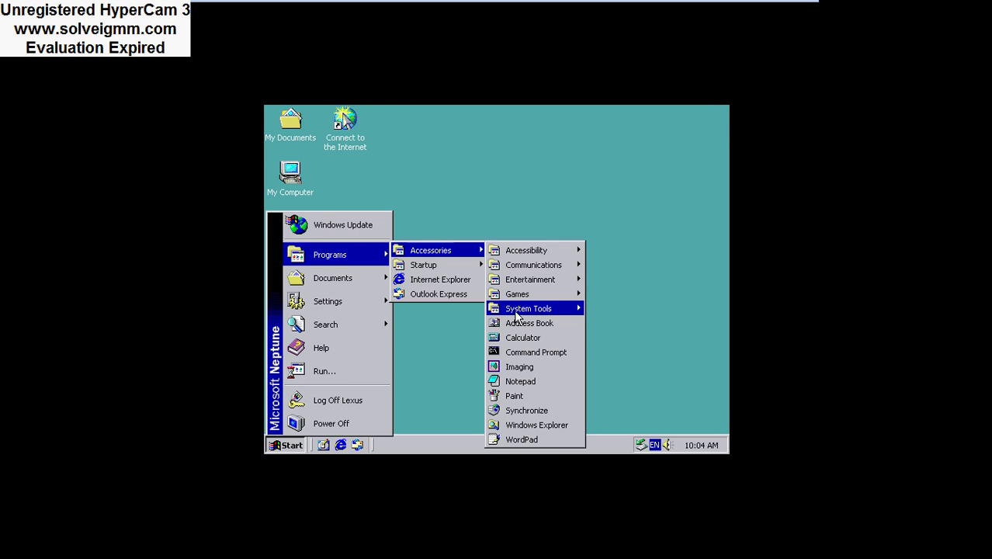
pyautogui.moveTo(543, 310)
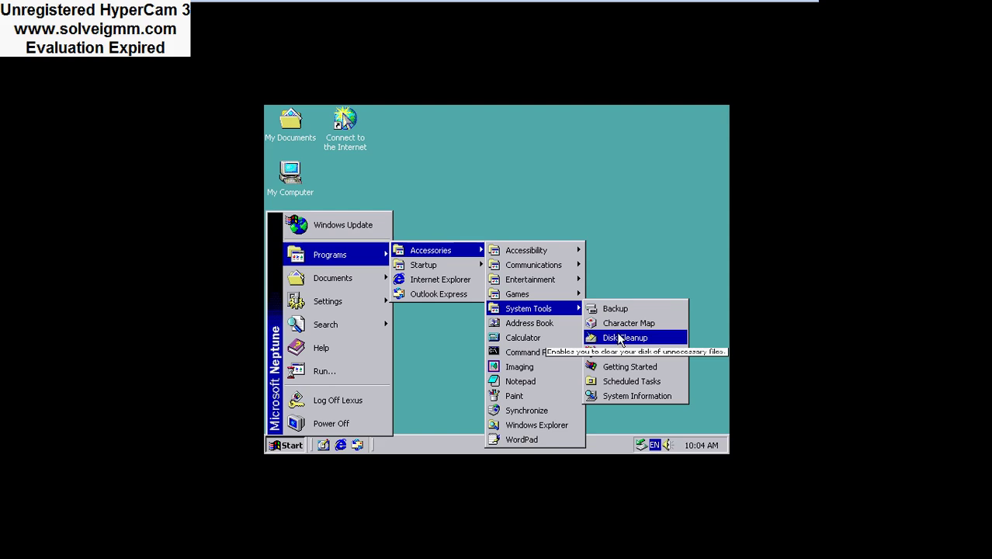
pyautogui.click(618, 368)
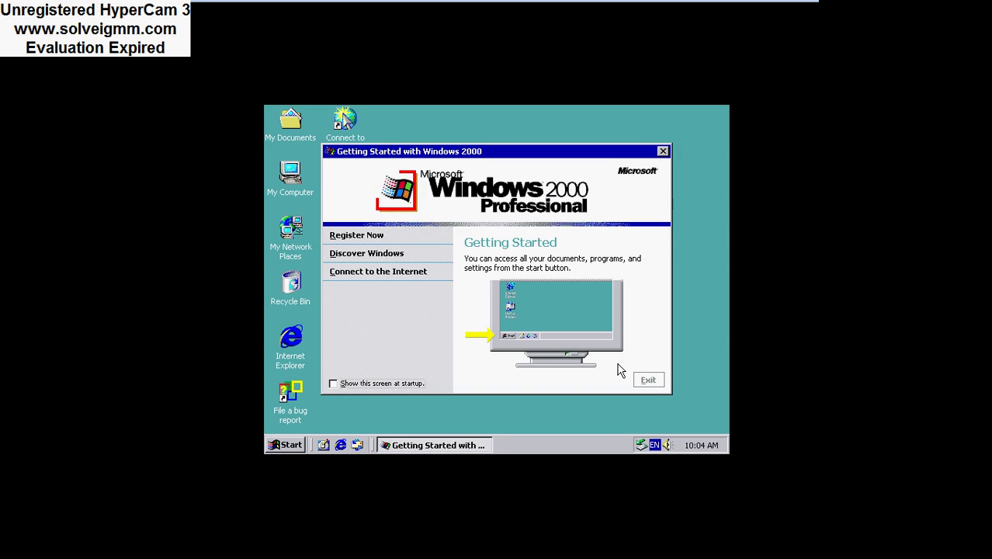
pyautogui.click(654, 384)
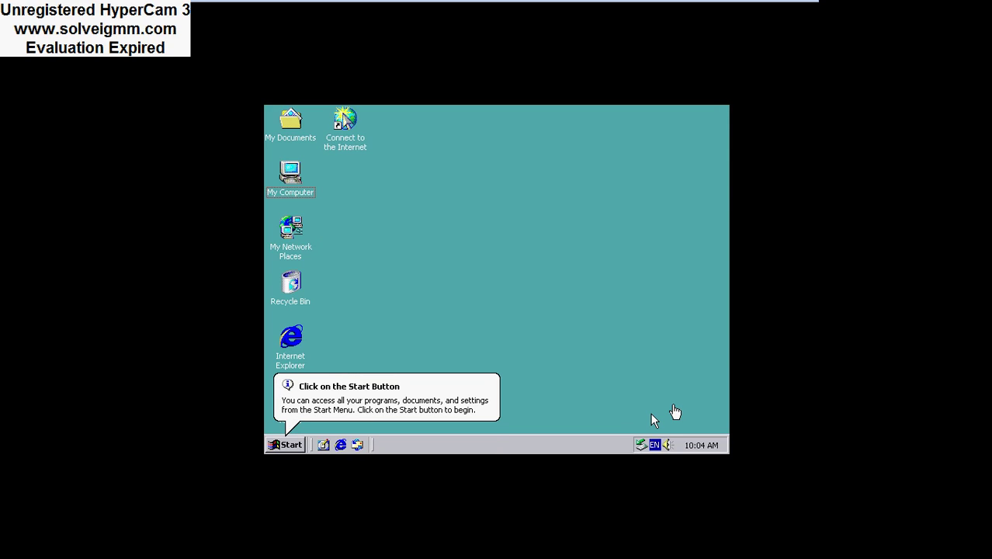
pyautogui.press('super')
pyautogui.press('super')
# - Enable small icons for the Start menu in the Taskbar and Start Menu properties and apply the change
pyautogui.click(288, 447)
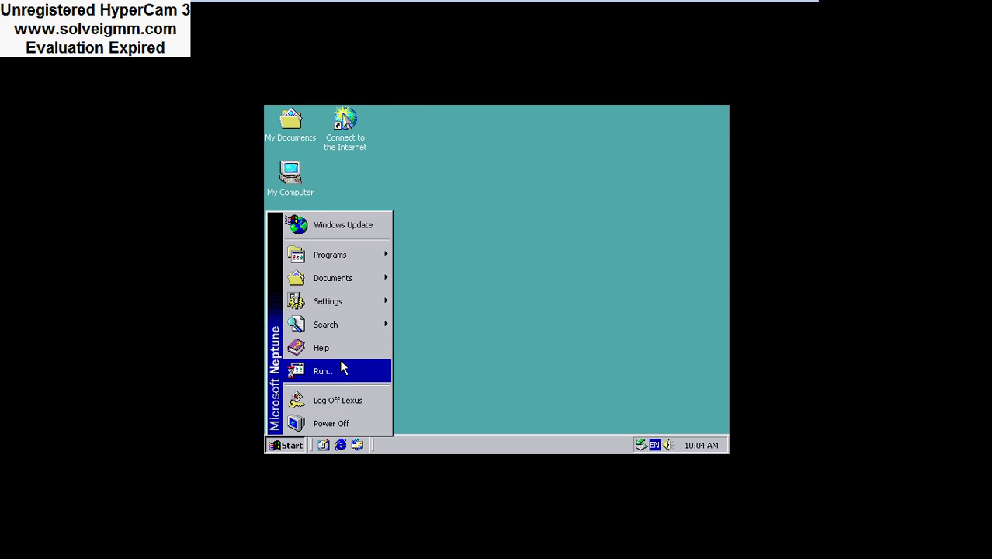
pyautogui.moveTo(338, 295)
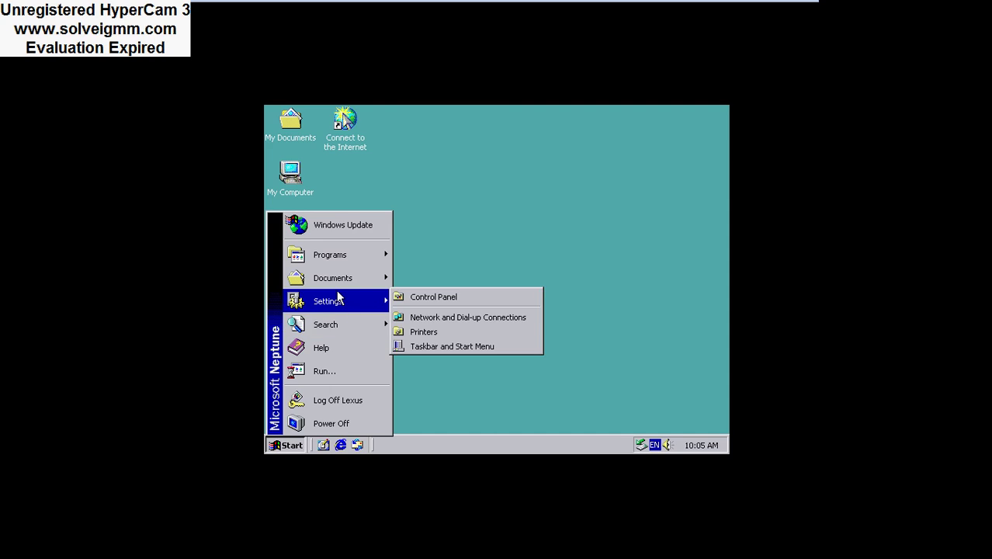
pyautogui.click(418, 348)
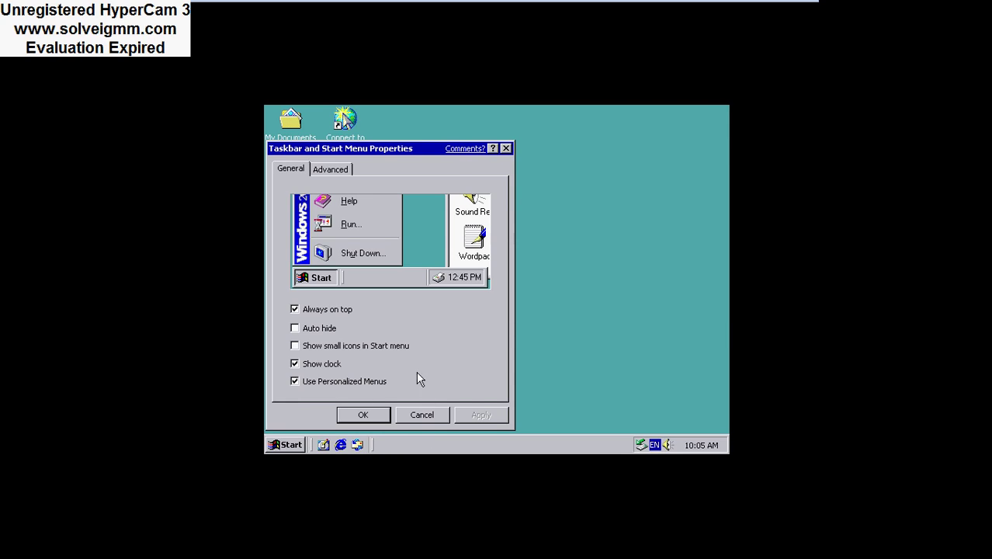
pyautogui.click(395, 348)
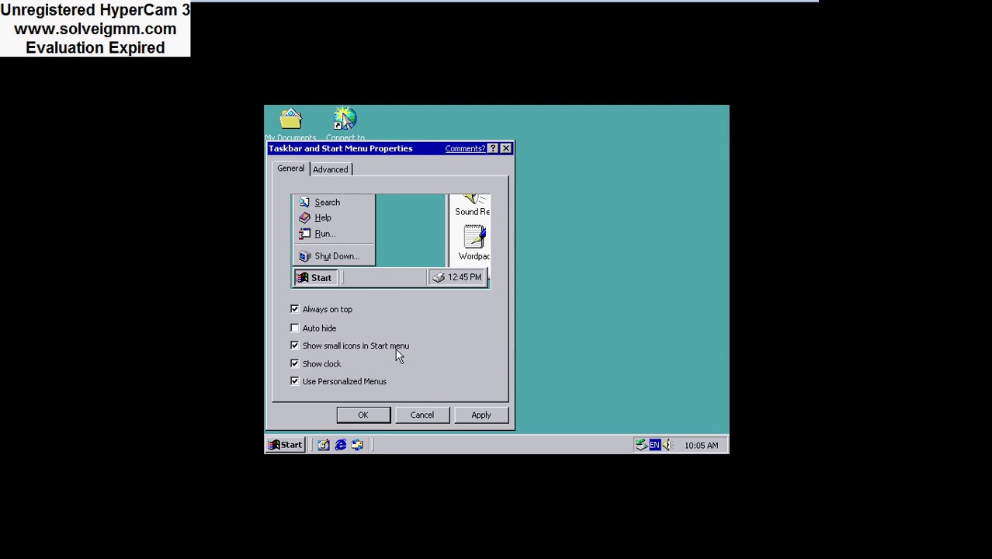
pyautogui.click(472, 415)
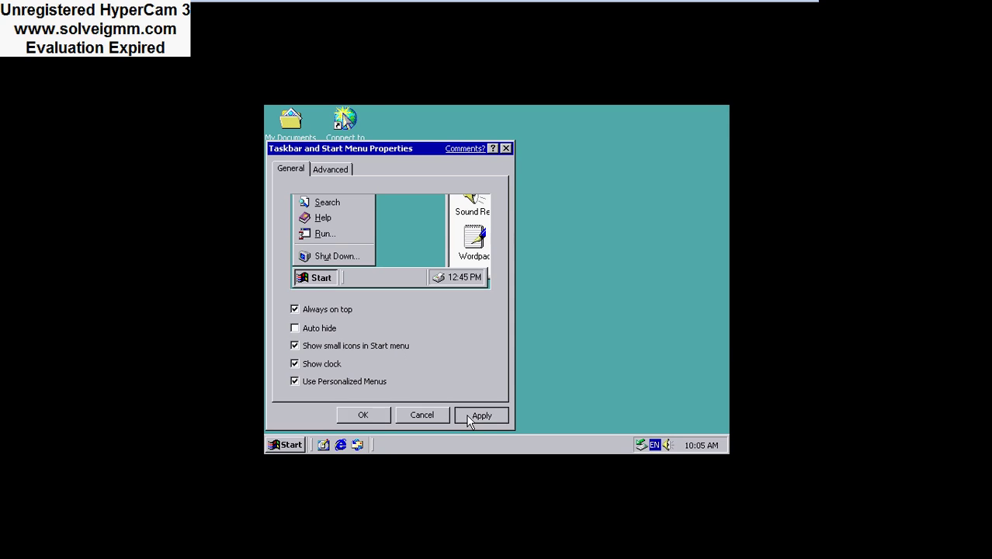
# - Add a shortcut to ping directly in the Start Menu folder with the Create Shortcut wizard
pyautogui.click(347, 174)
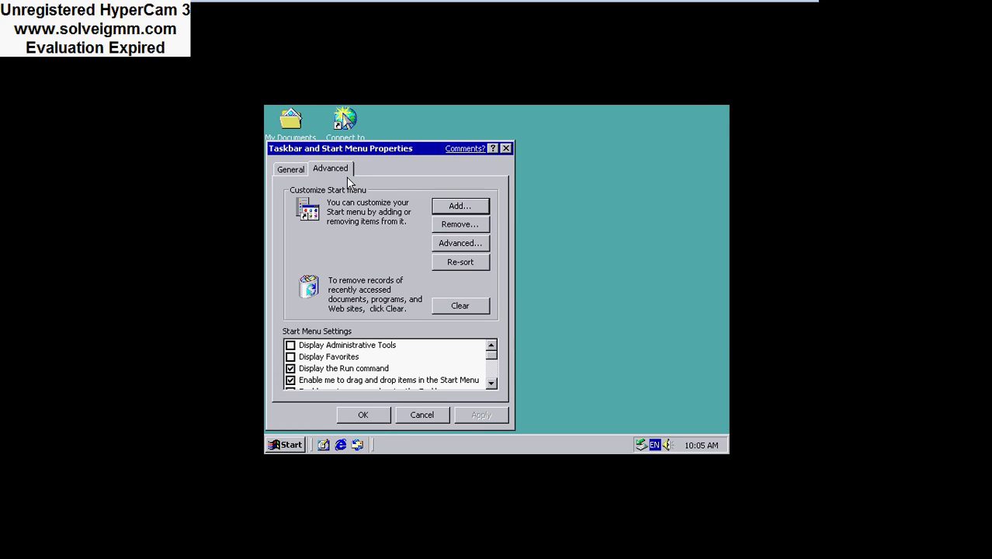
pyautogui.click(456, 207)
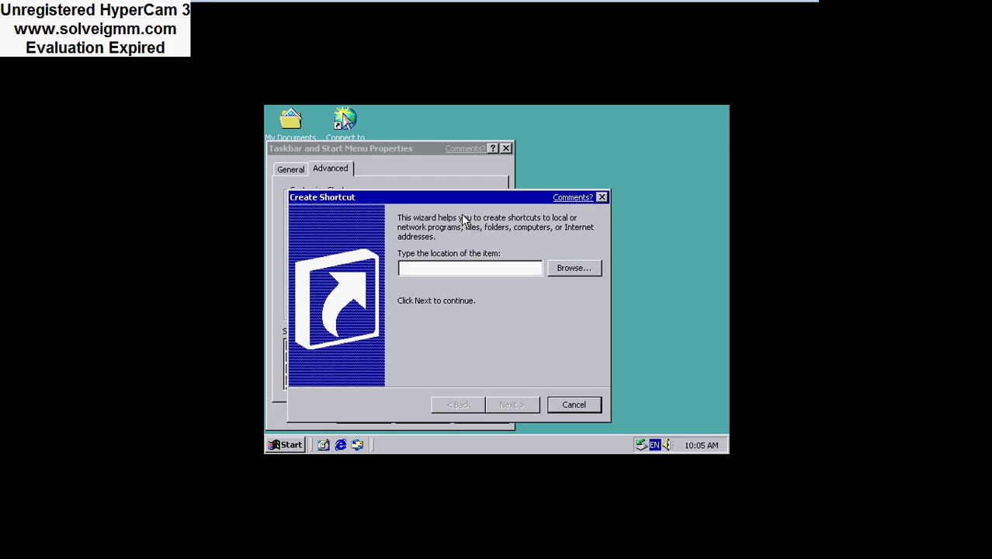
pyautogui.write('ping')
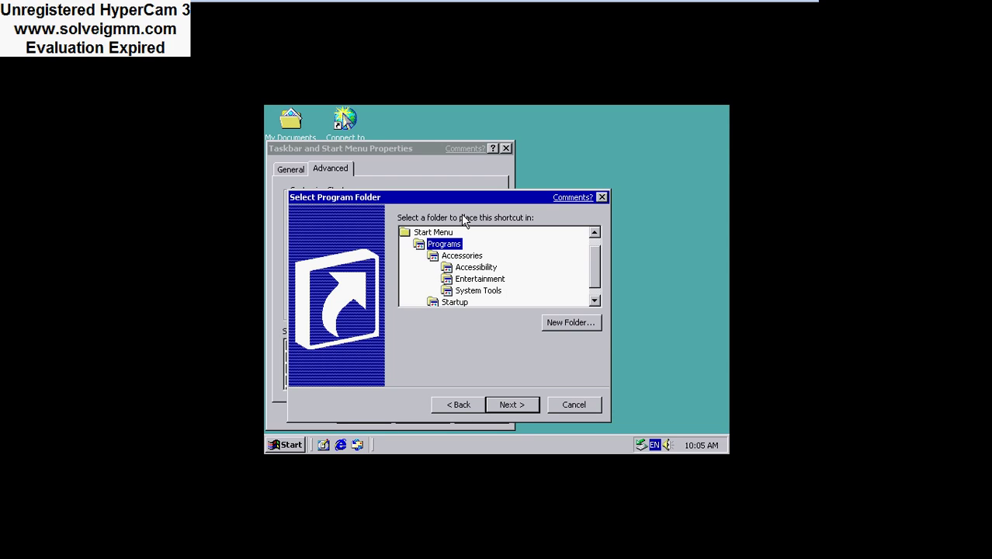
pyautogui.press('Up')
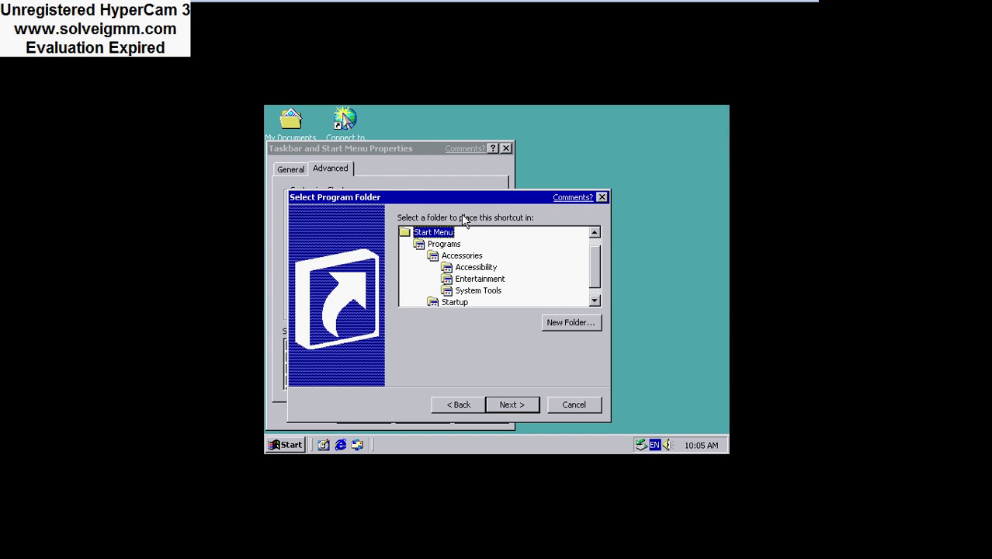
pyautogui.press('Return')
pyautogui.press('Return')
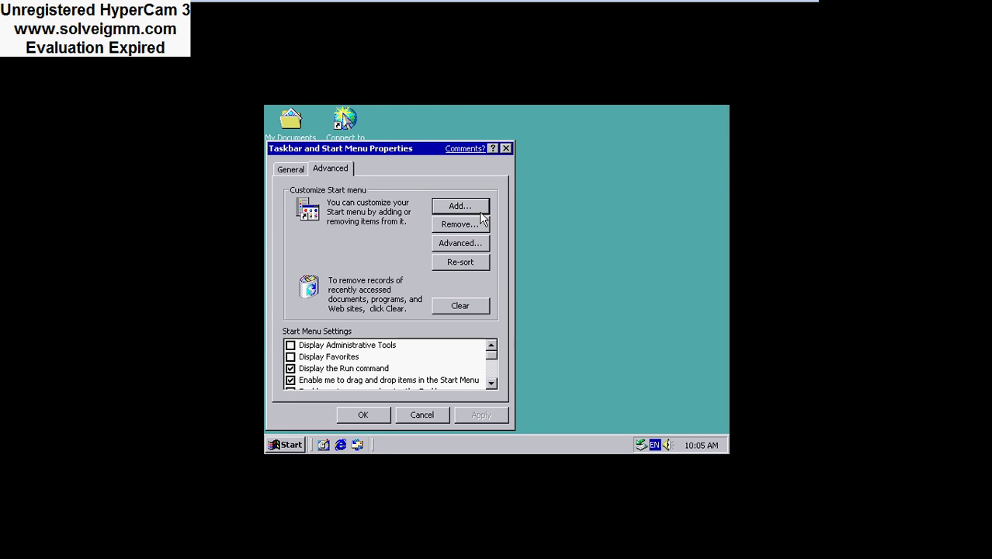
# - Run the new ping shortcut from the Start menu
pyautogui.click(277, 447)
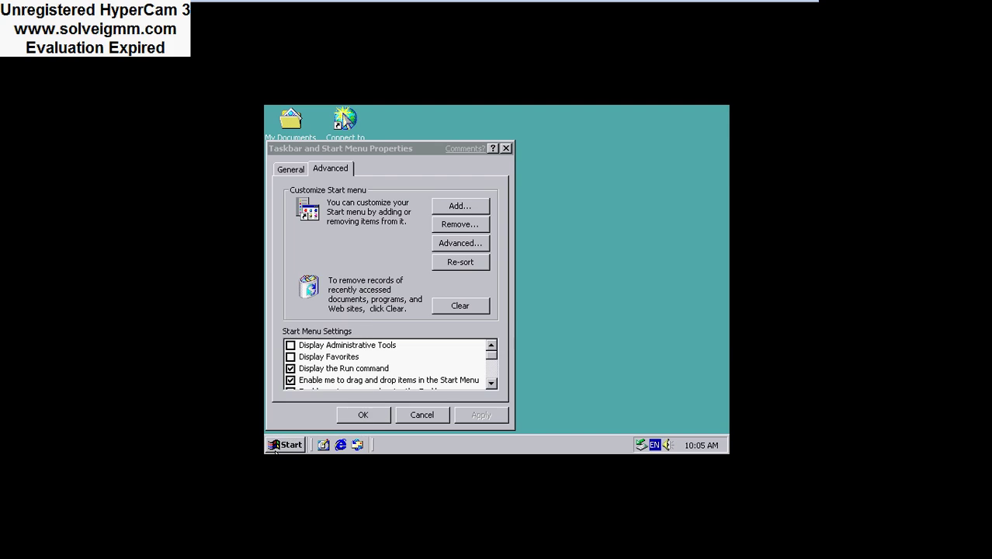
pyautogui.click(270, 451)
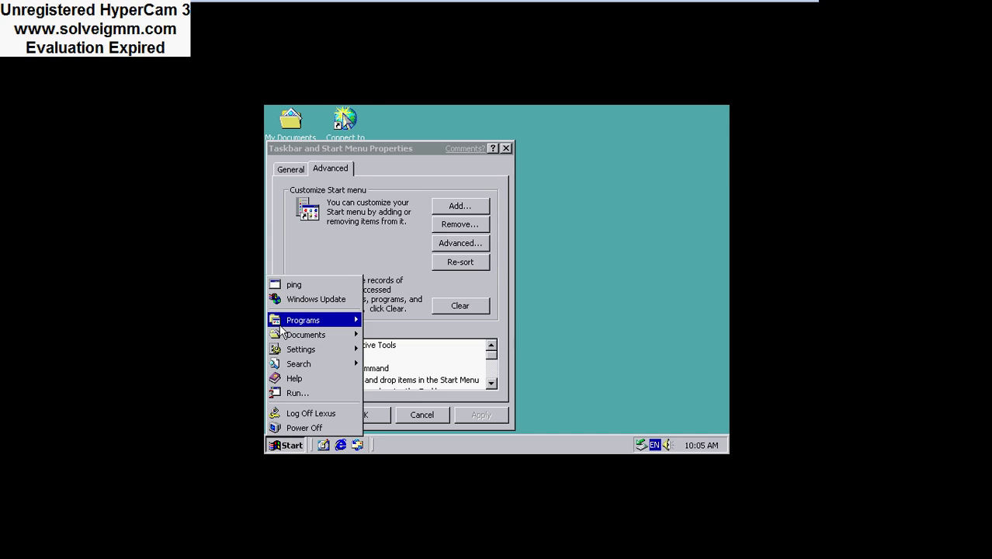
pyautogui.click(282, 289)
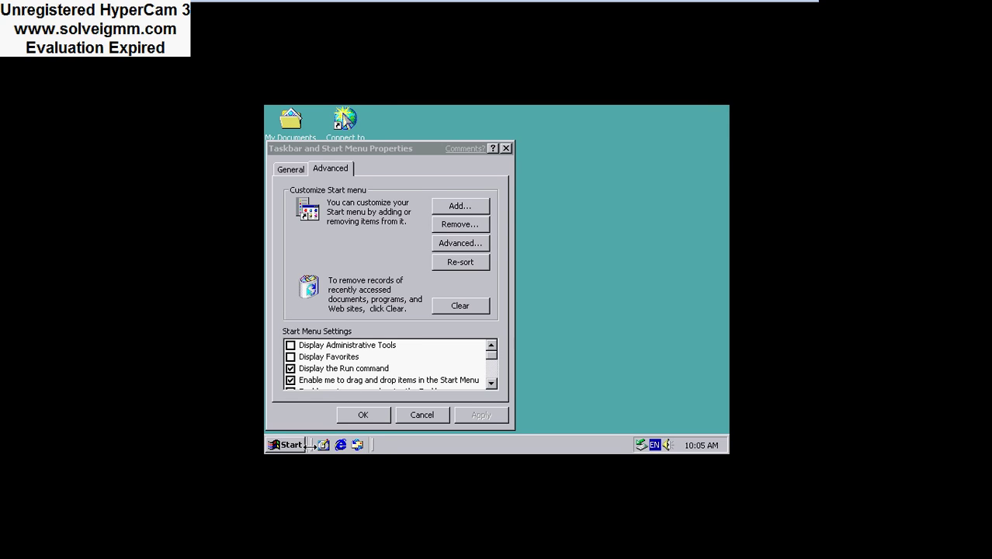
# - Create a second shortcut from the ping item in the Start menu
pyautogui.click(286, 445)
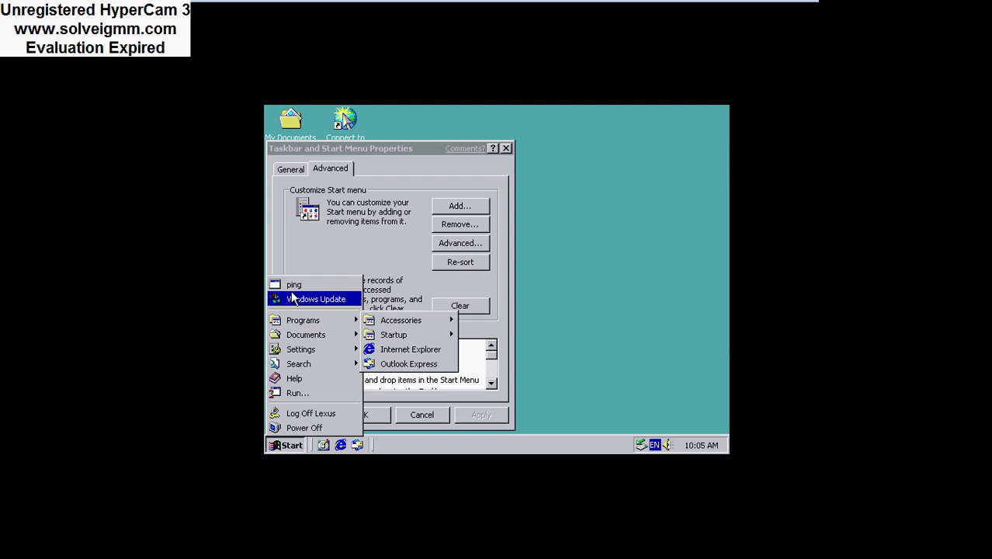
pyautogui.rightClick(291, 288)
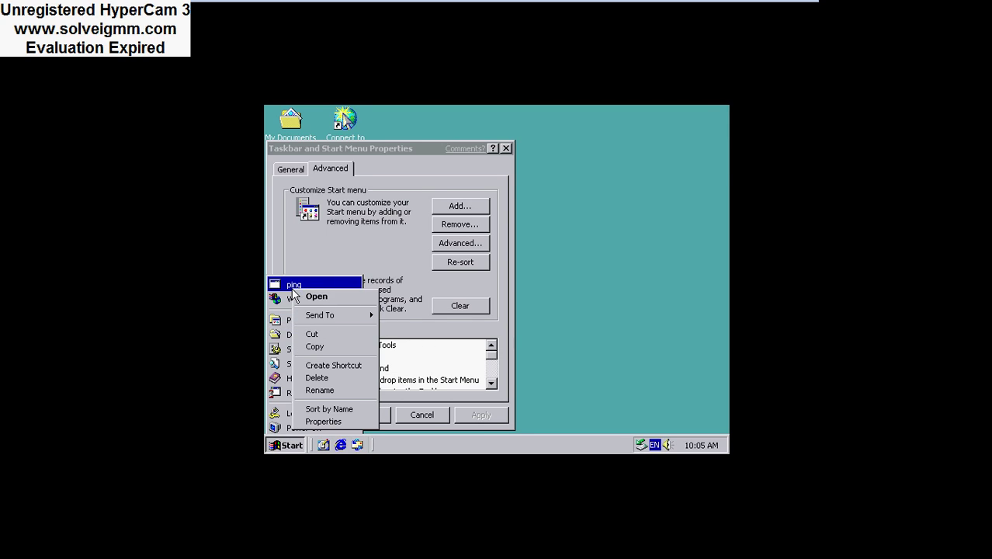
pyautogui.click(323, 366)
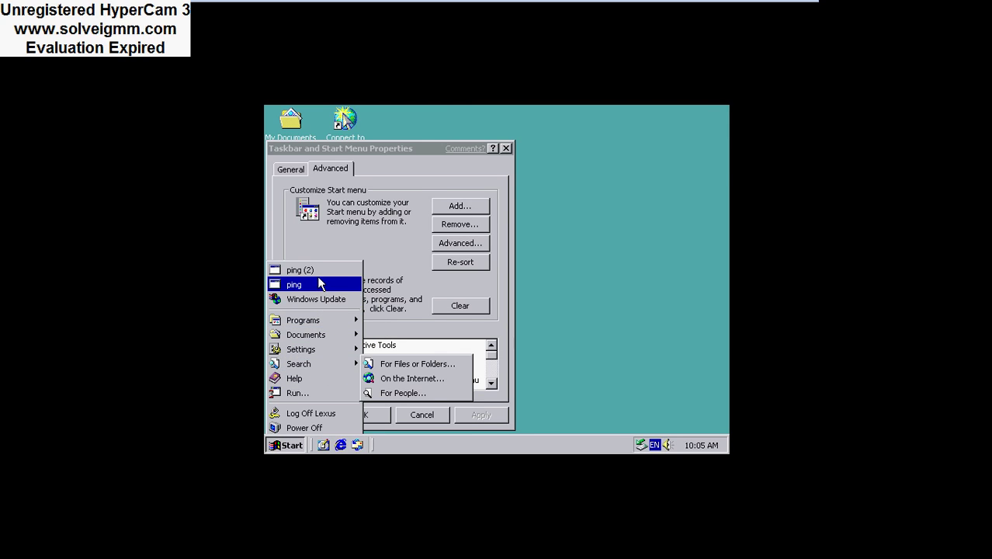
# - Delete the ping (2) and ping shortcuts from the Start menu, sending both to the Recycle Bin
pyautogui.rightClick(317, 269)
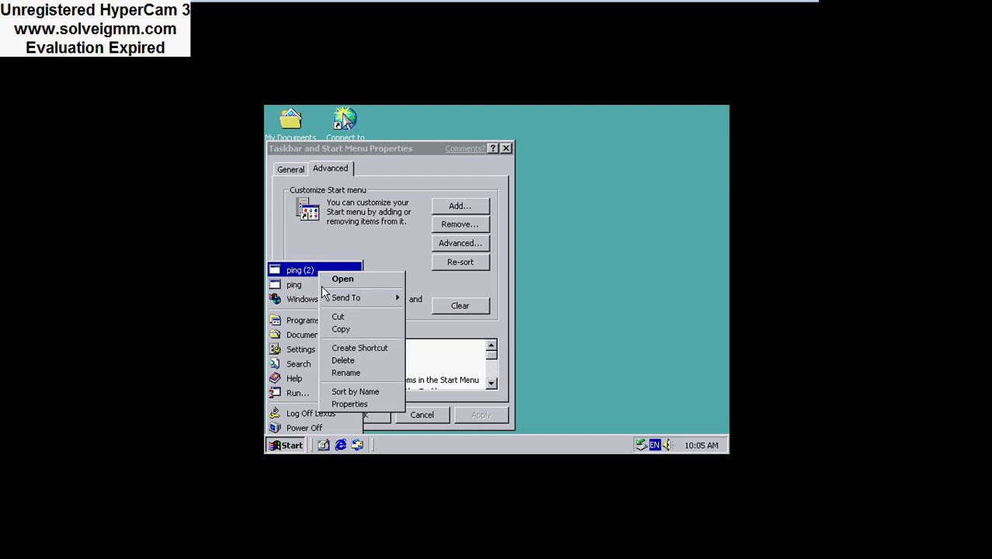
pyautogui.click(344, 360)
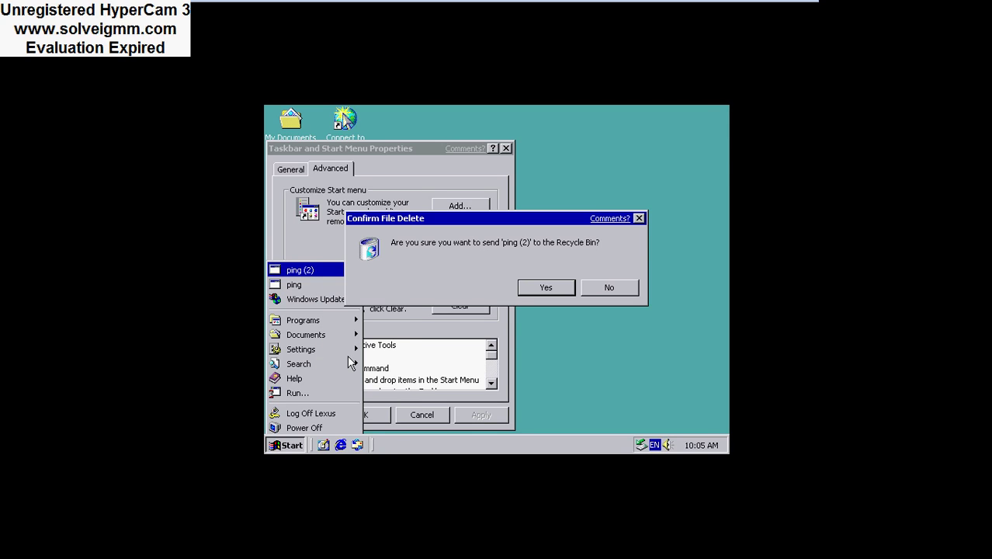
pyautogui.click(540, 284)
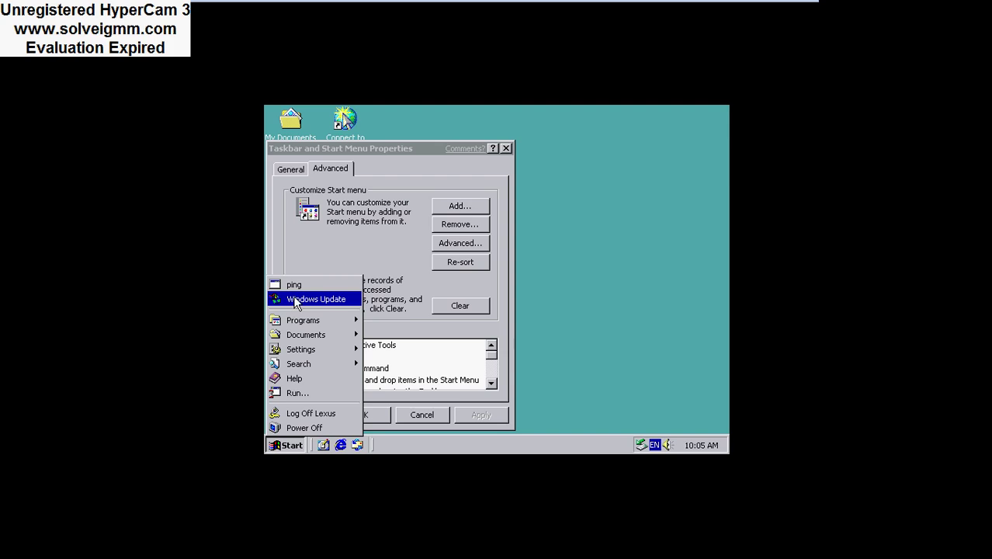
pyautogui.rightClick(299, 288)
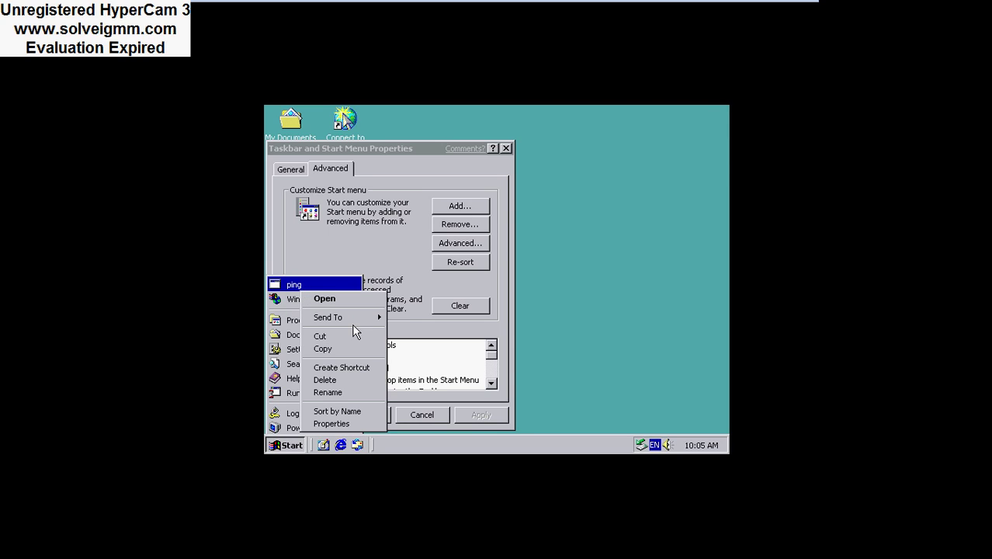
pyautogui.click(351, 382)
pyautogui.click(543, 290)
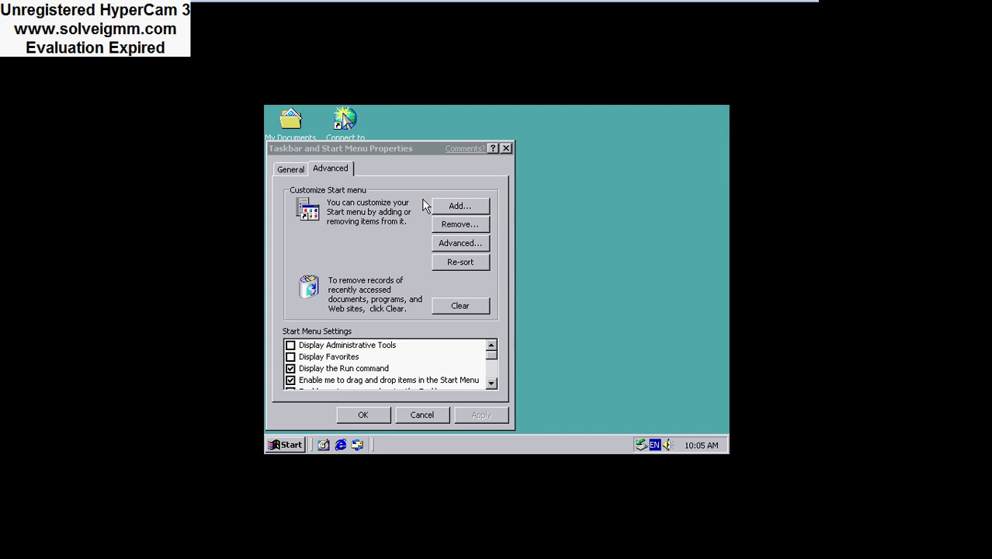
# - Add a shortcut to cmd directly in the Start Menu folder with the Create Shortcut wizard, keeping the suggested name
pyautogui.click(472, 204)
pyautogui.write('cmd')
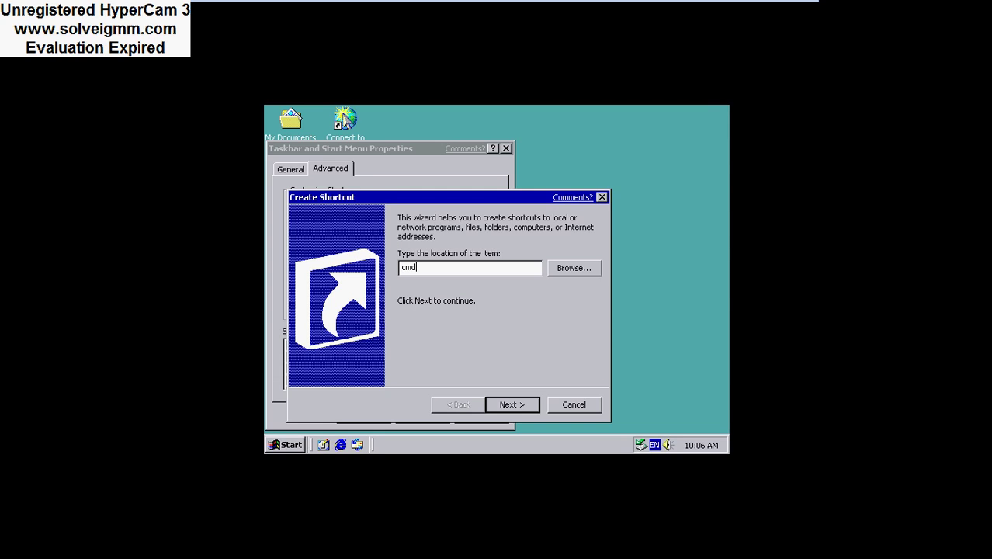
pyautogui.press('Return')
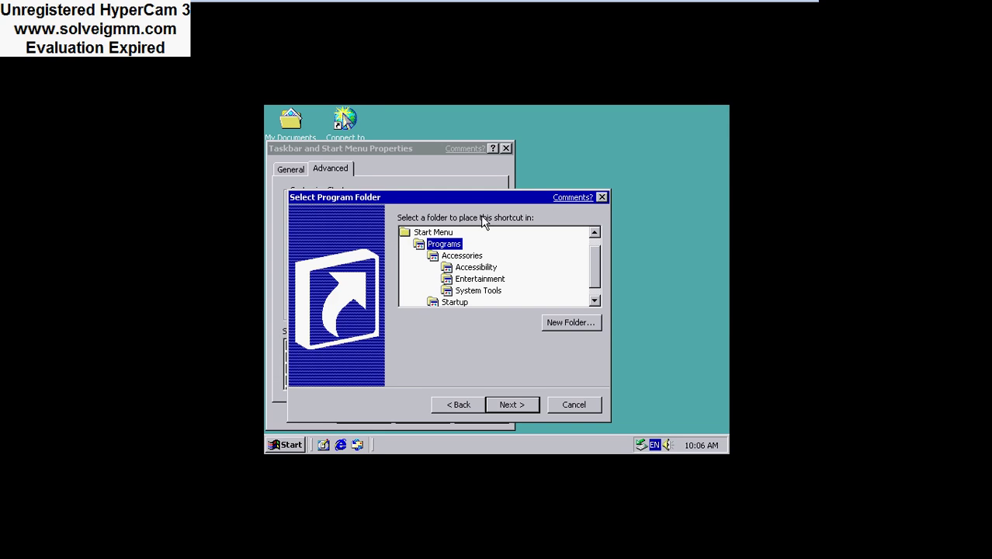
pyautogui.press('Up')
pyautogui.press('Return')
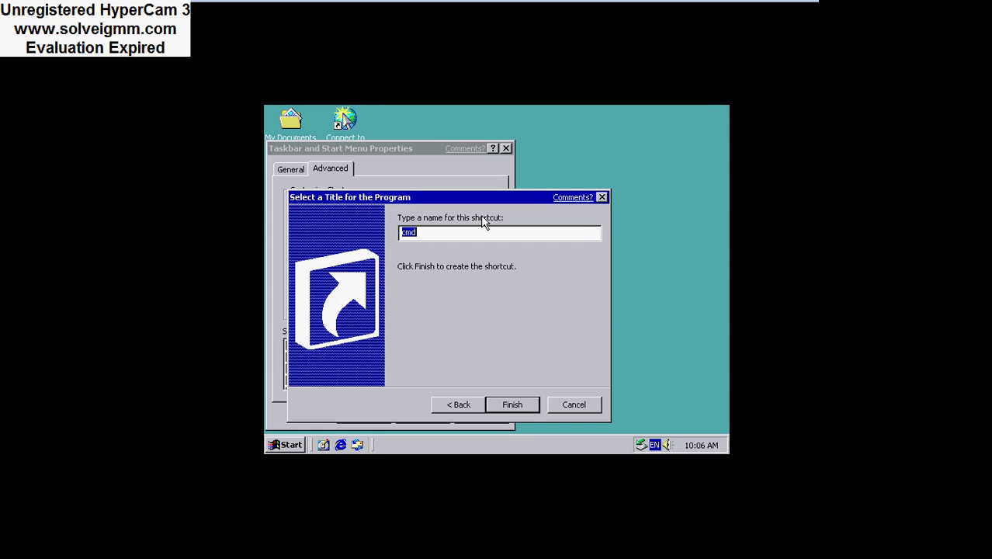
pyautogui.press('Return')
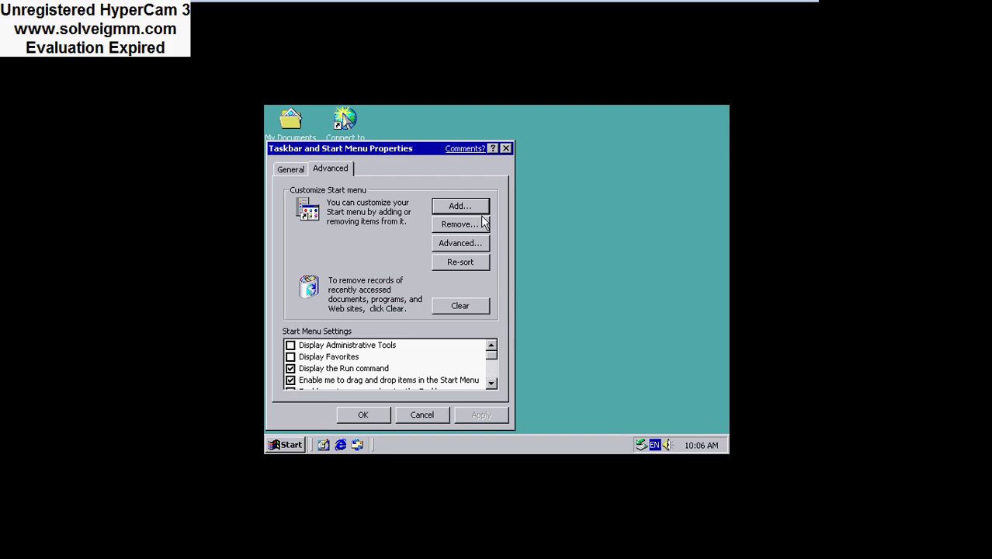
# - Add a shortcut to command in the Start Menu folder, keeping the suggested name MS-DOS Prompt
pyautogui.press('Return')
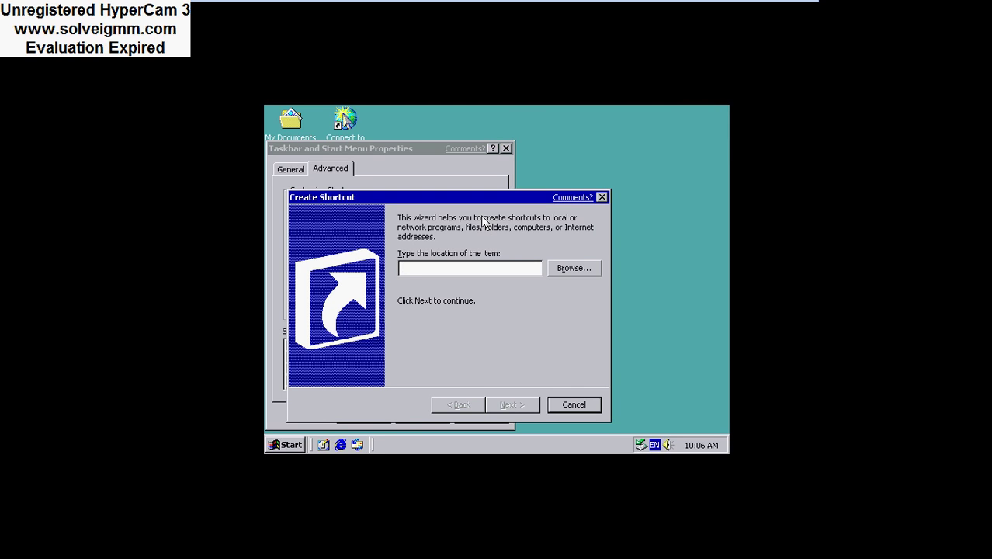
pyautogui.write('c')
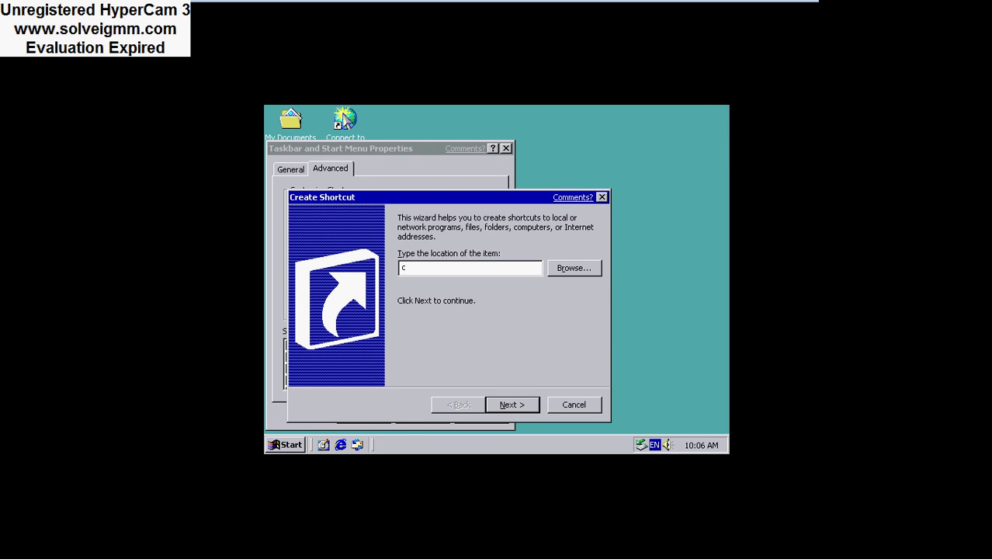
pyautogui.write('ommand')
pyautogui.press('Return')
pyautogui.press('Up')
pyautogui.press('Return')
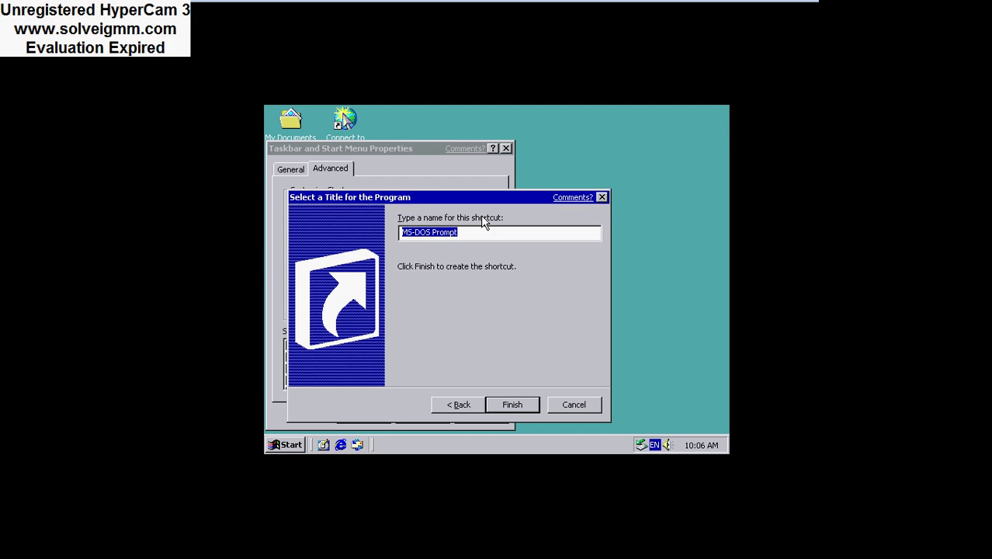
pyautogui.press('Return')
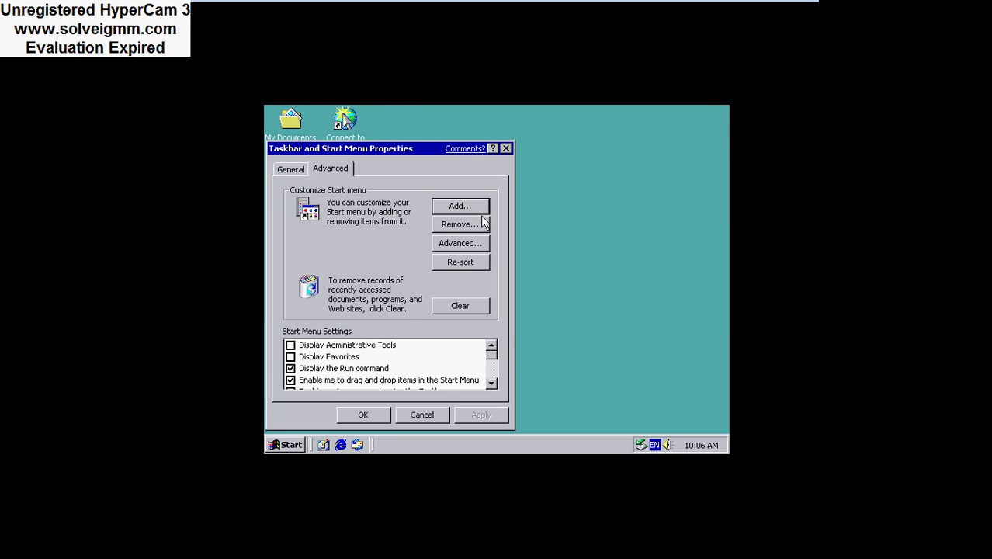
# - Run the new MS-DOS Prompt shortcut from the Start menu
pyautogui.click(273, 445)
pyautogui.click(273, 446)
pyautogui.click(276, 445)
pyautogui.click(277, 445)
pyautogui.click(289, 445)
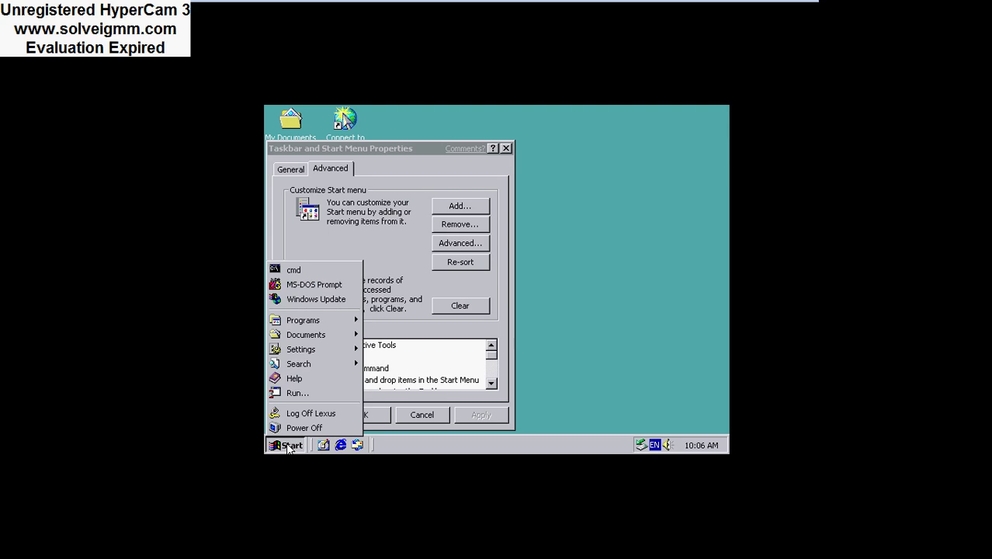
pyautogui.click(307, 284)
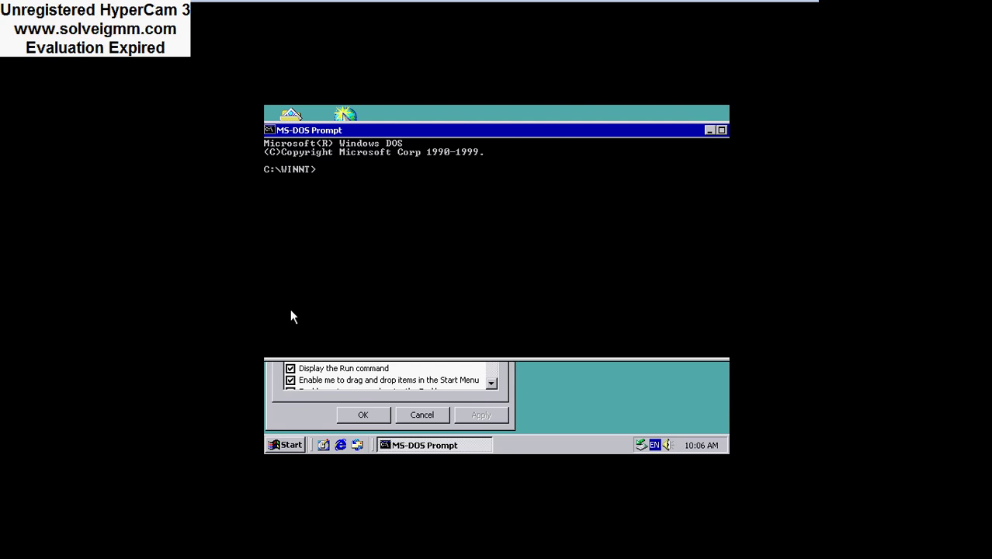
# - Create a directory named Neptune inside C:\WINNT with mkdir and change into it
pyautogui.write('mkdir Neptune')
pyautogui.press('Return')
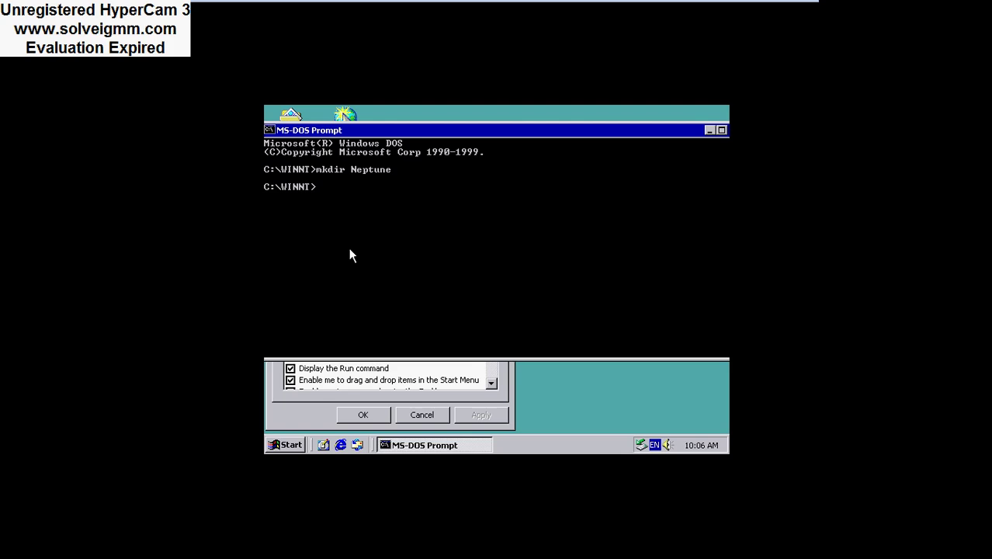
pyautogui.write('cd Neptune')
pyautogui.press('Return')
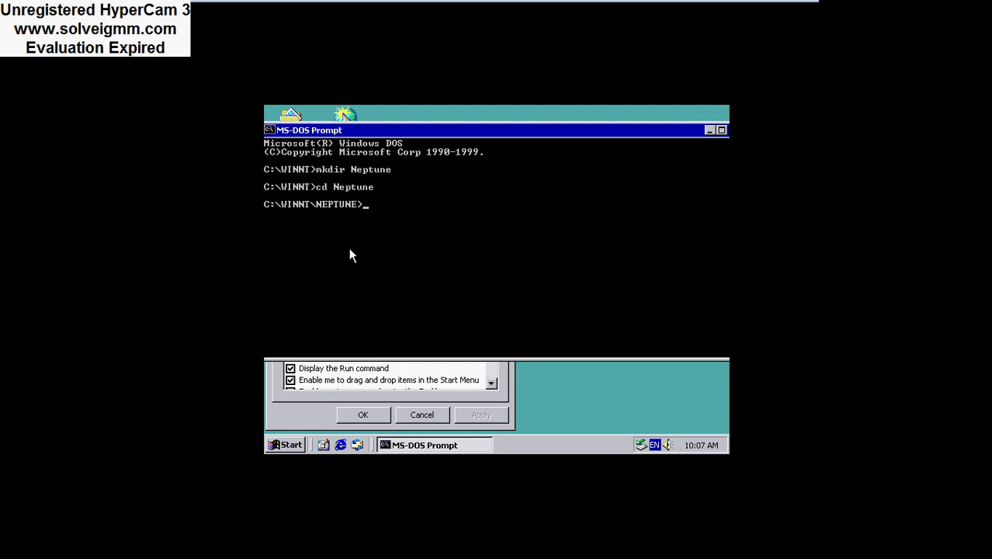
# - List the Neptune directory's contents with dir and try to copy all its files with "copy *.* c:\Neptune"
pyautogui.write('dir')
pyautogui.press('Return')
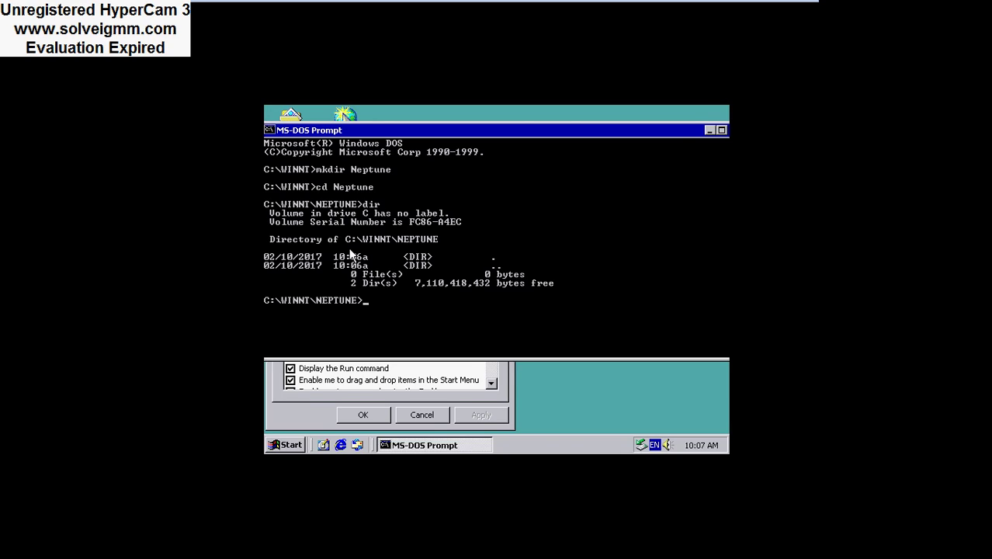
pyautogui.write('copy *.*')
pyautogui.write('c:\\Neptune')
pyautogui.press('Return')
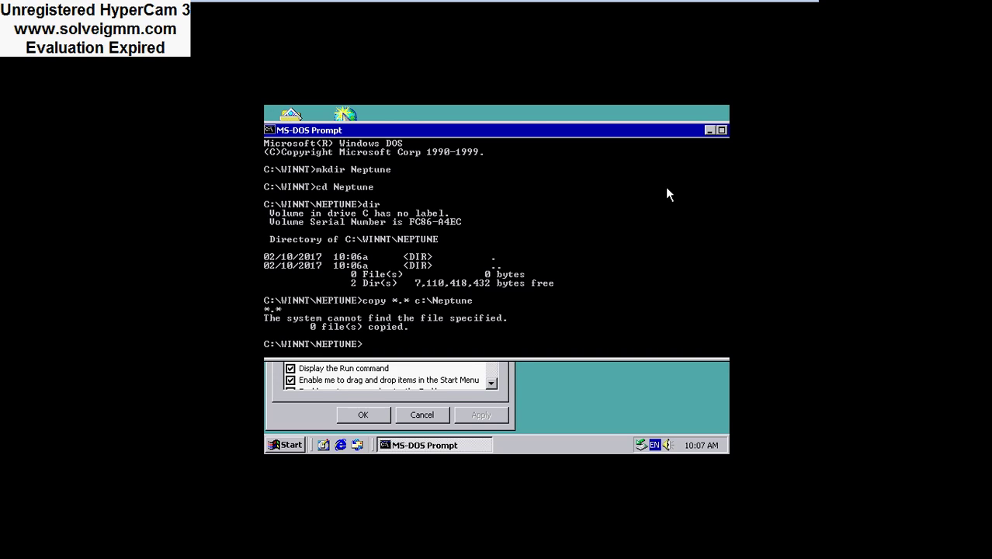
# - Force the MS-DOS Prompt to end and close the Taskbar and Start Menu Properties dialog
pyautogui.click(710, 132)
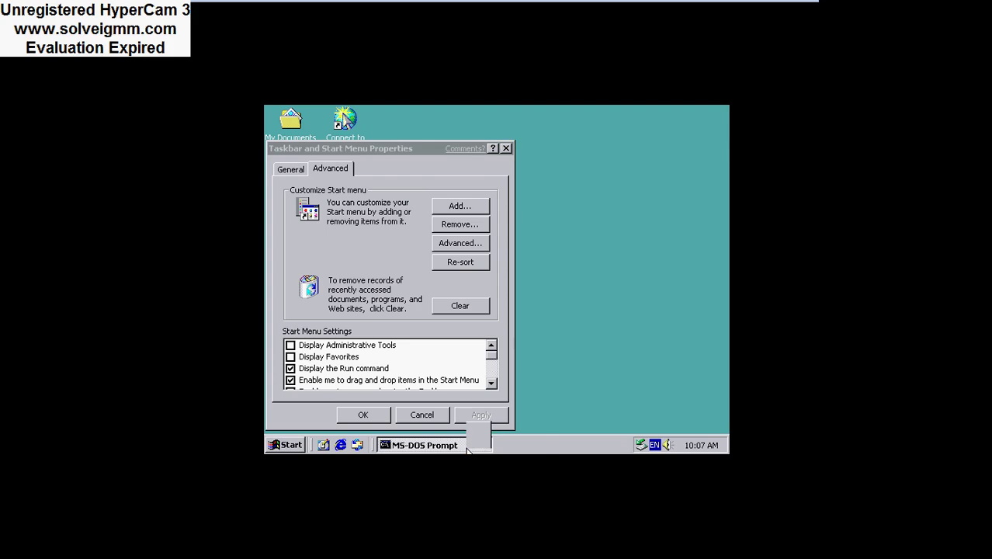
pyautogui.click(522, 306)
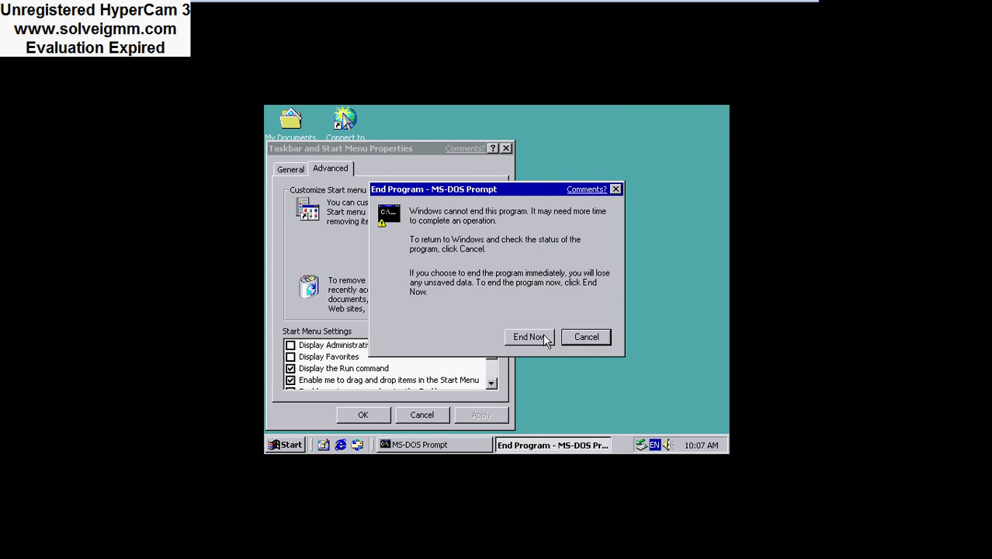
pyautogui.click(530, 337)
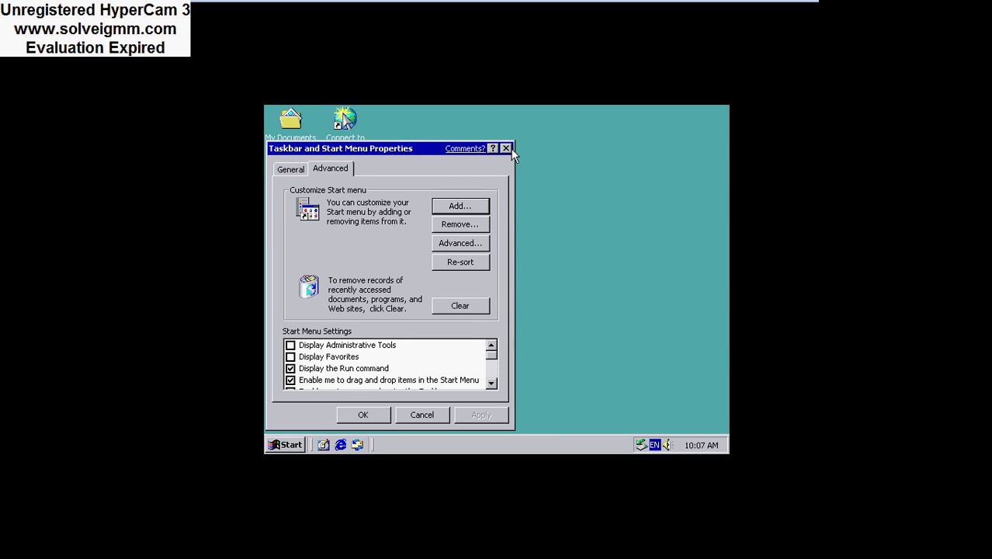
pyautogui.click(507, 149)
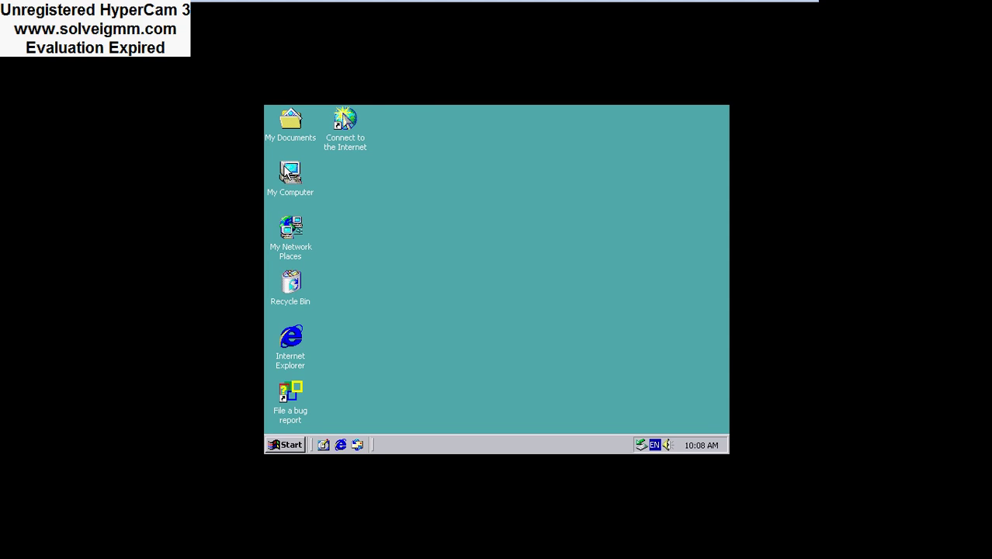
# - Open the WINNT folder on Local Disk (C:) from My Computer and show its hidden-by-default files
pyautogui.click(289, 174)
pyautogui.doubleClick(289, 175)
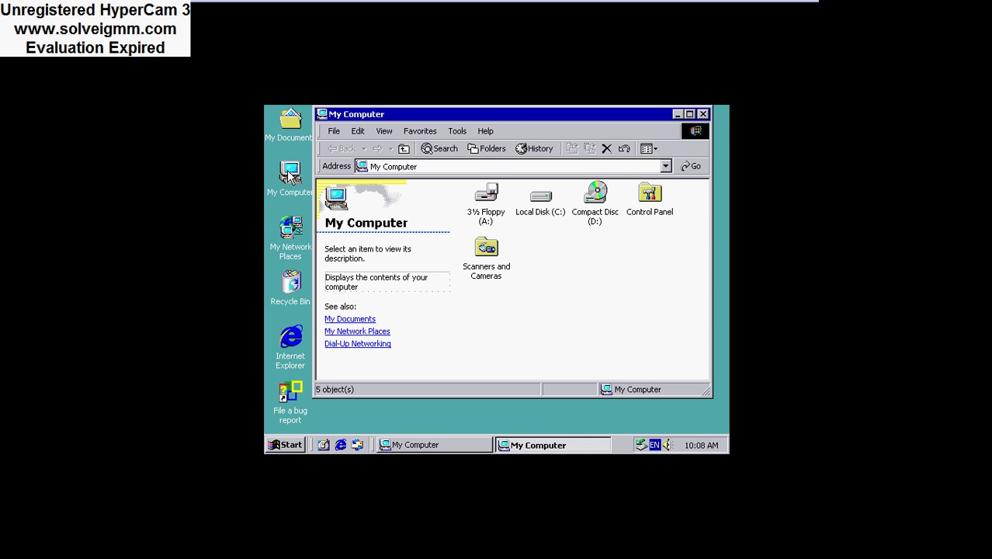
pyautogui.click(534, 197)
pyautogui.doubleClick(535, 197)
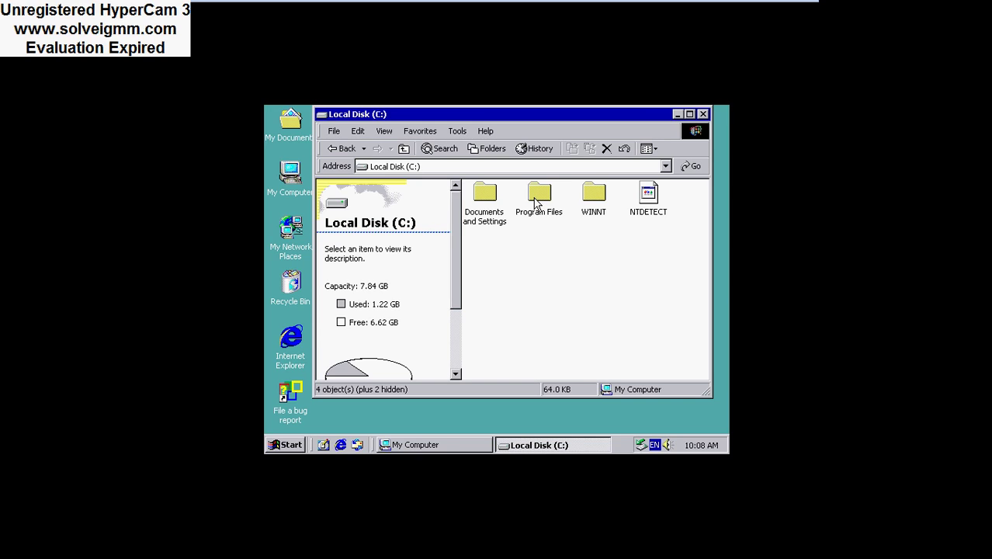
pyautogui.click(594, 196)
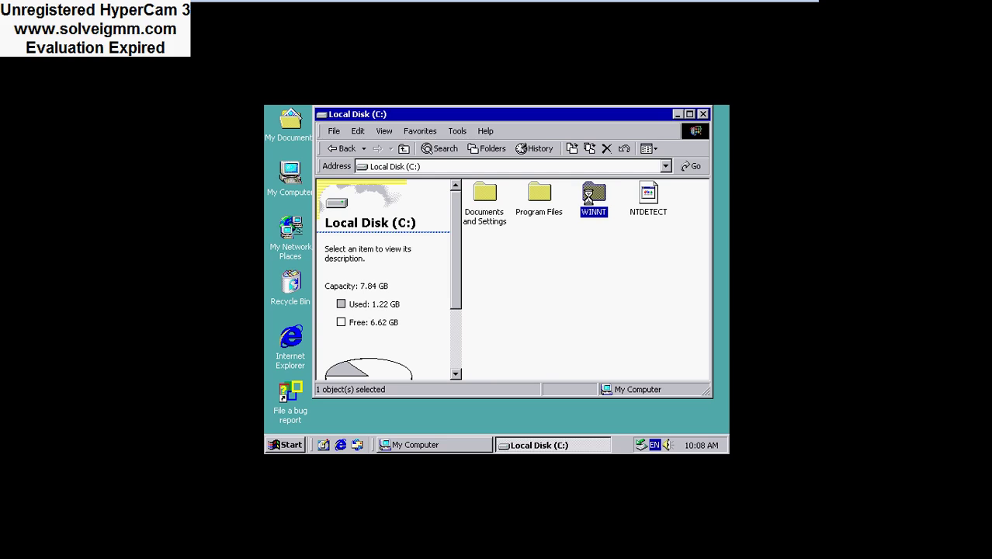
pyautogui.doubleClick(591, 195)
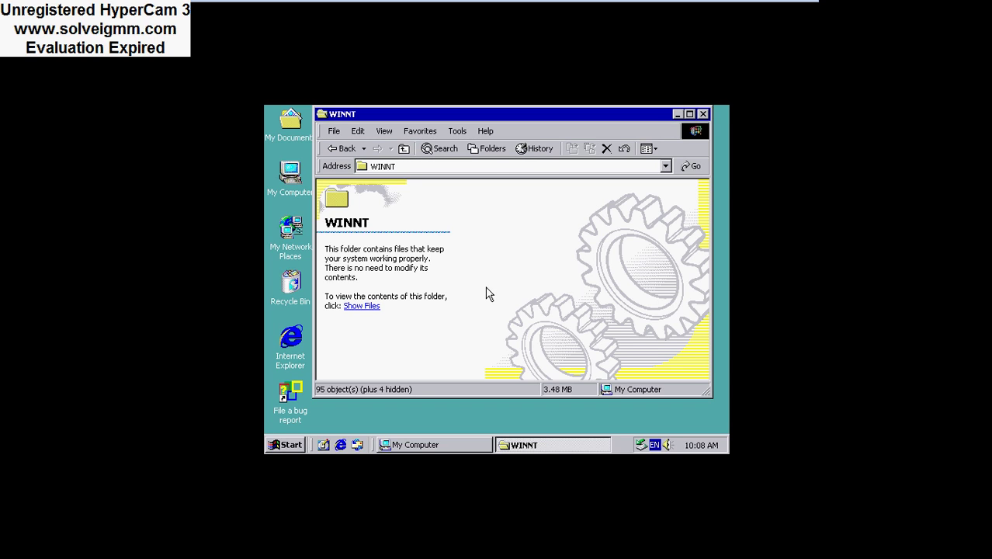
pyautogui.click(359, 306)
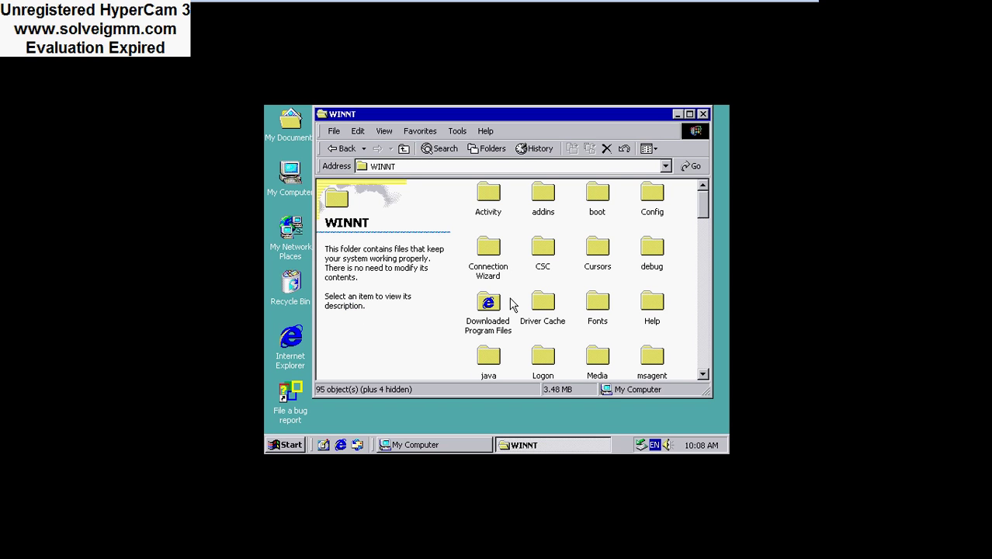
# - Look through the folders and files in WINNT, then close the folder window
pyautogui.scroll(-2, 516, 309)
pyautogui.scroll(-6, 521, 313)
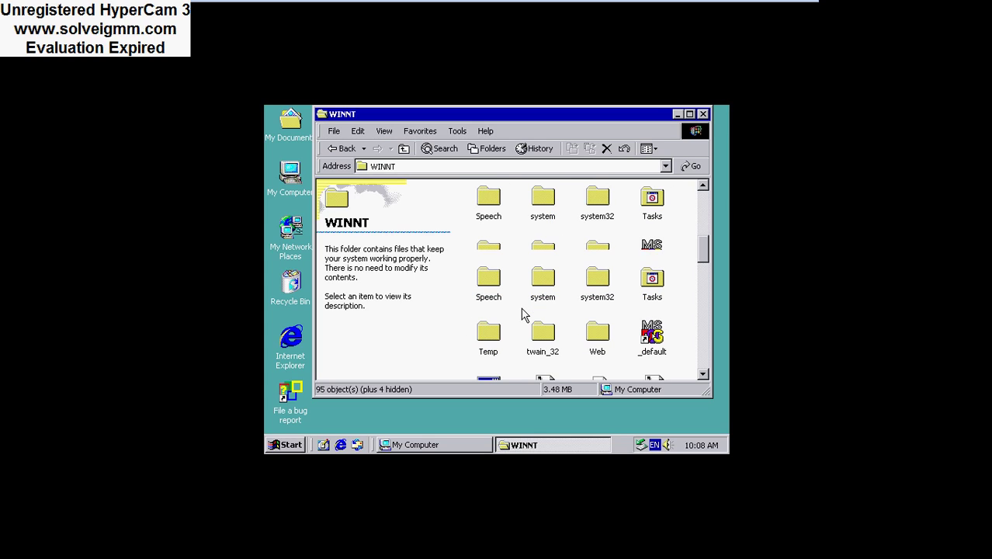
pyautogui.scroll(-2, 522, 313)
pyautogui.scroll(-2, 523, 313)
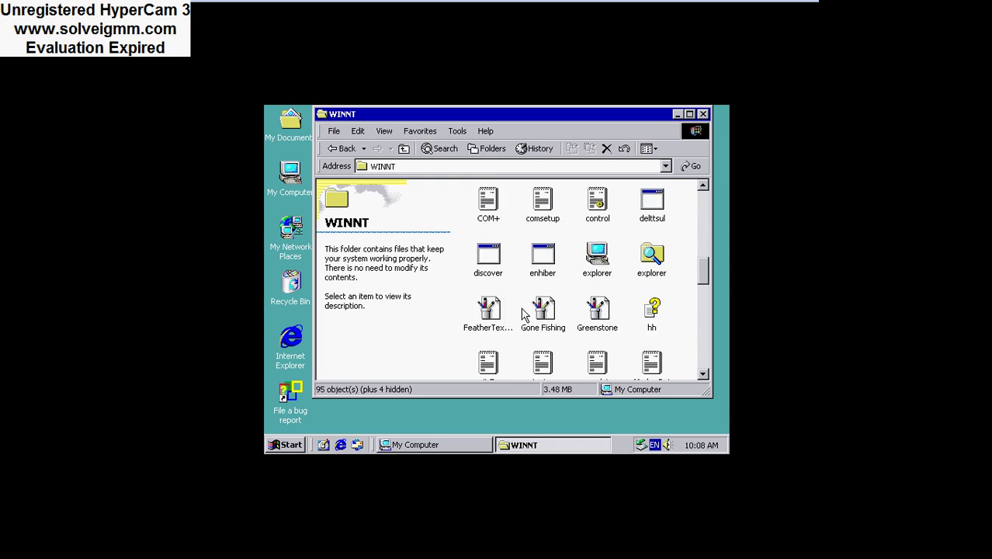
pyautogui.scroll(-15, 521, 315)
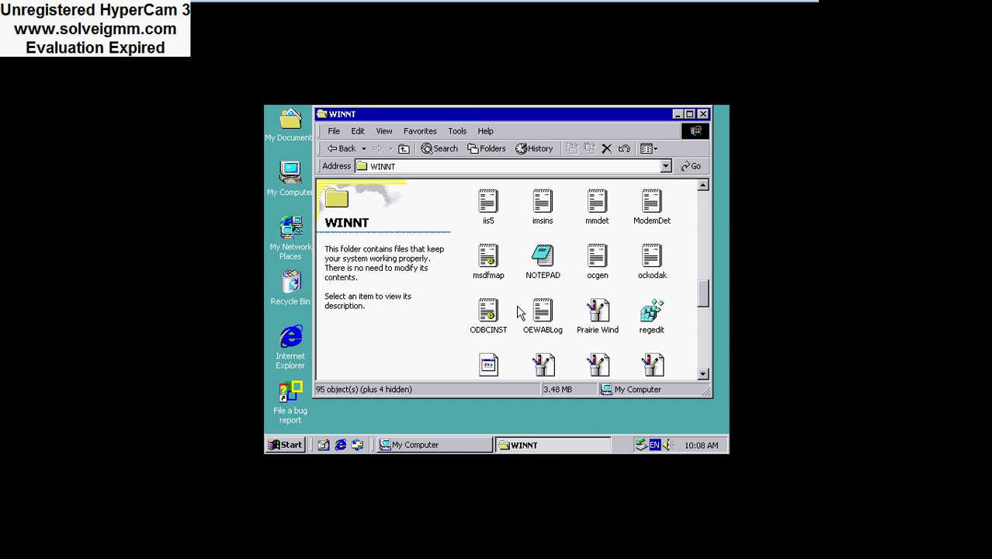
pyautogui.scroll(-1, 515, 309)
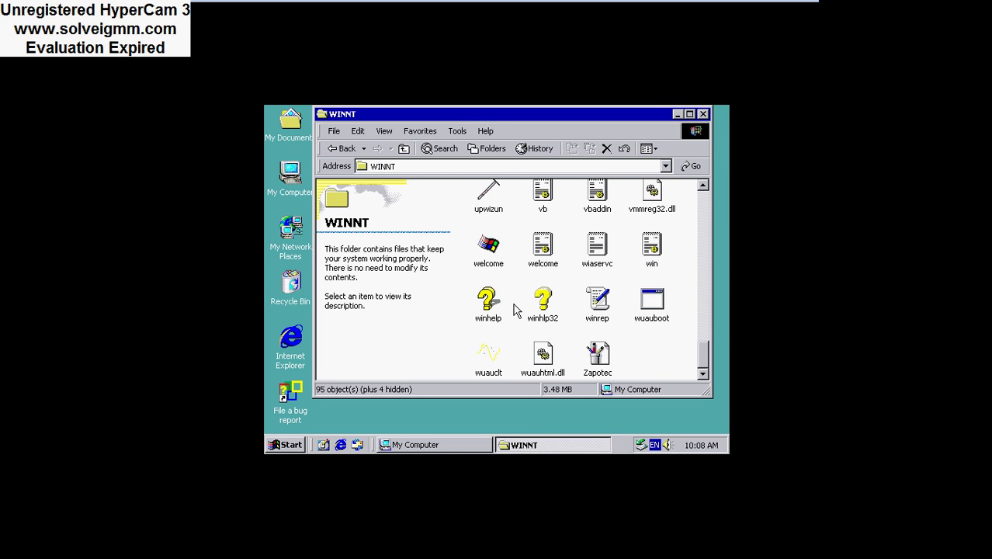
pyautogui.scroll(12, 514, 309)
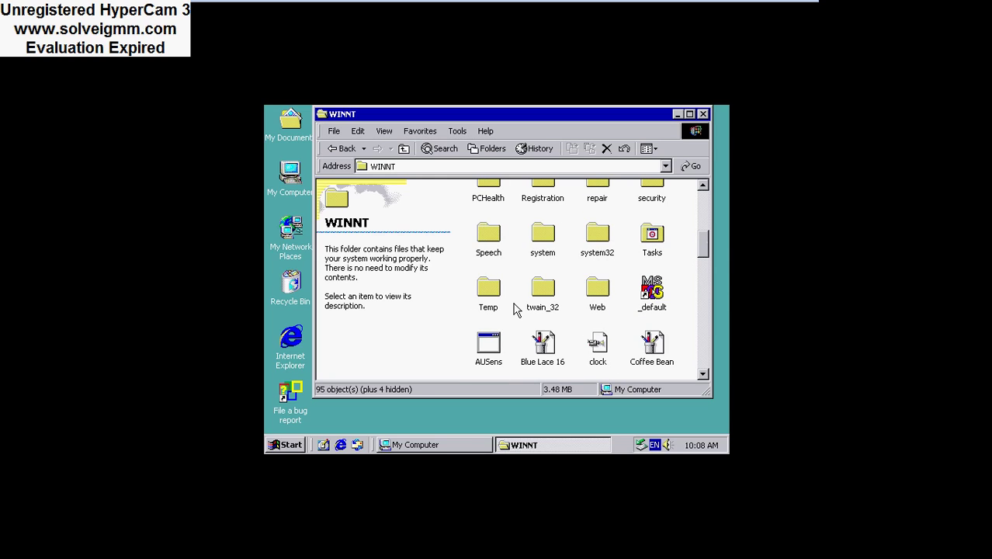
pyautogui.scroll(6, 515, 309)
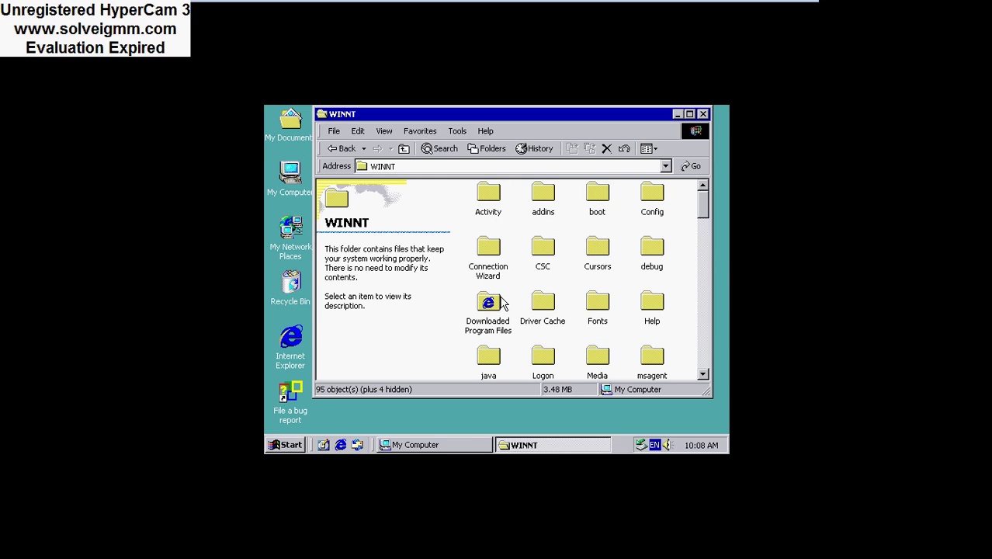
pyautogui.click(703, 114)
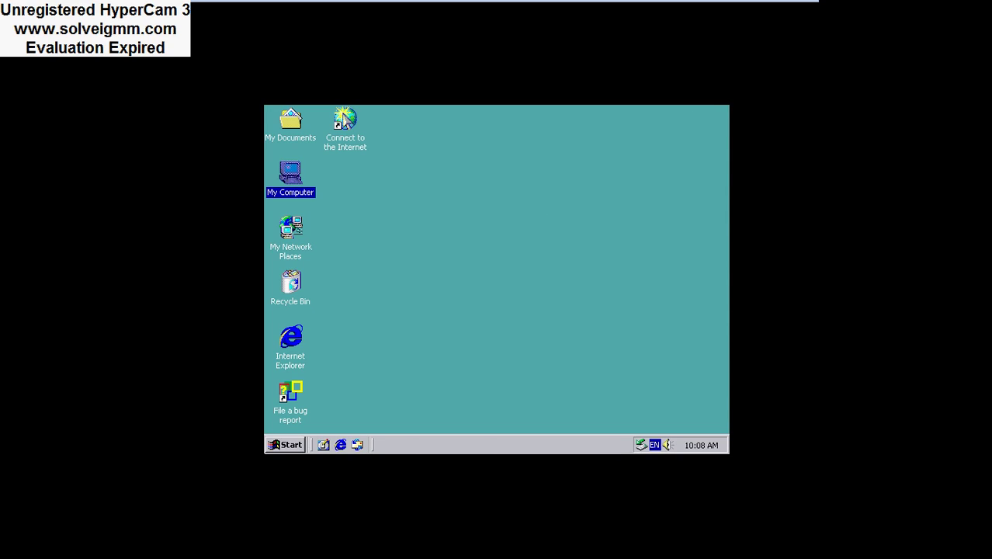
# - Start cmd and create a directory named WINHUJHGJHGJYG inside C:\WINNT with mkdir
pyautogui.click(285, 445)
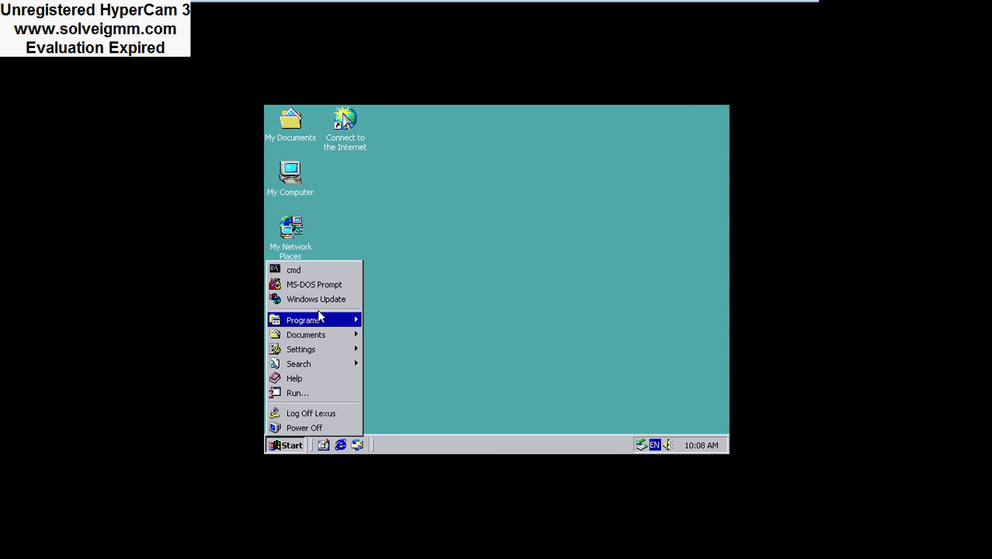
pyautogui.click(330, 271)
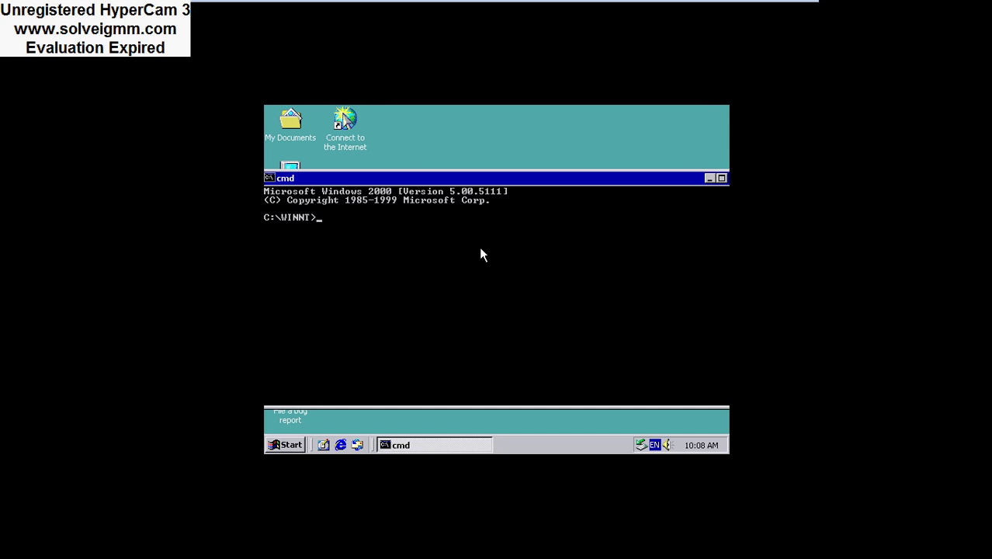
pyautogui.write('mkd')
pyautogui.write('ir WINHUJHGJHGJYG')
pyautogui.press('Return')
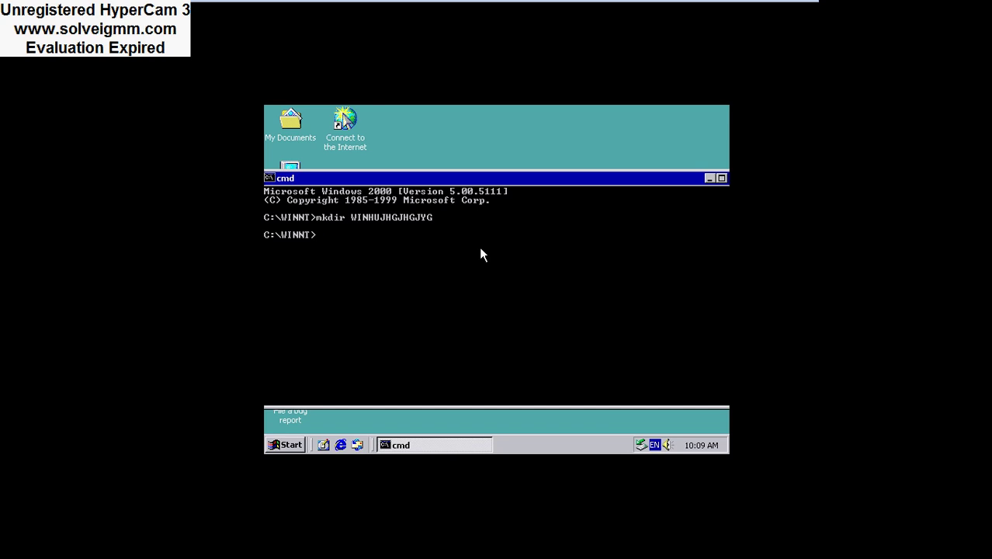
# - Change into the WINHUJHGJHGJYG directory with cd and list its contents with dir
pyautogui.write('cd WINHUJHGJHGJ')
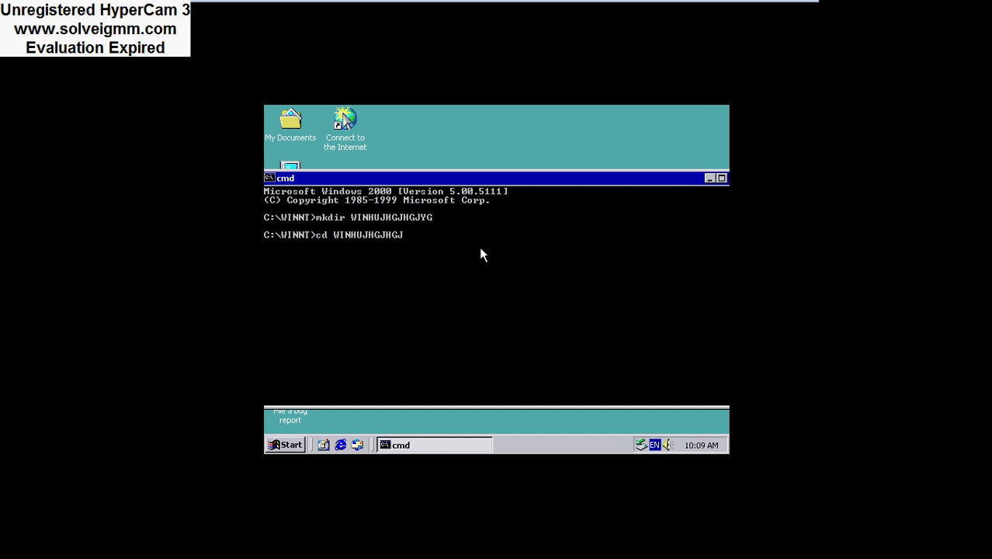
pyautogui.write('YG')
pyautogui.press('Return')
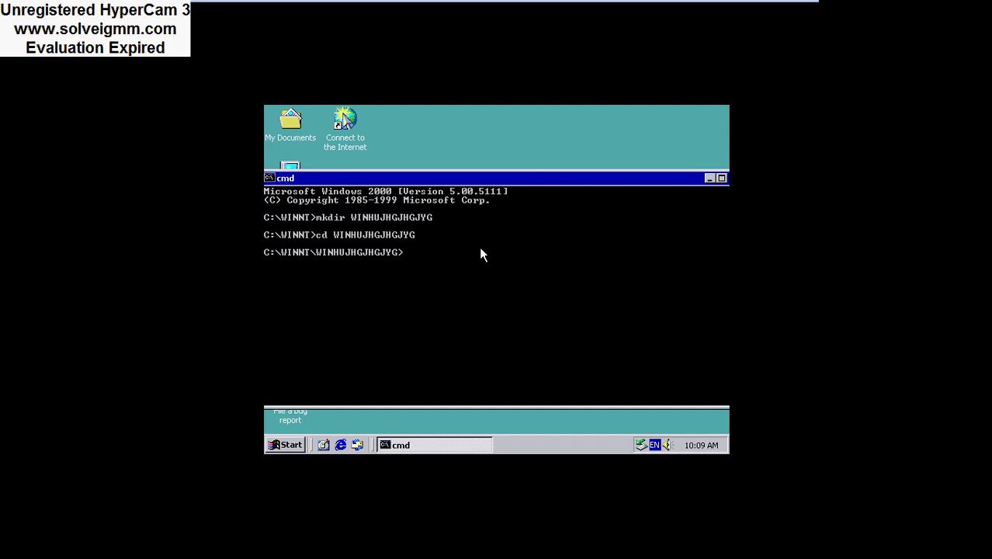
pyautogui.write('dir')
pyautogui.press('Return')
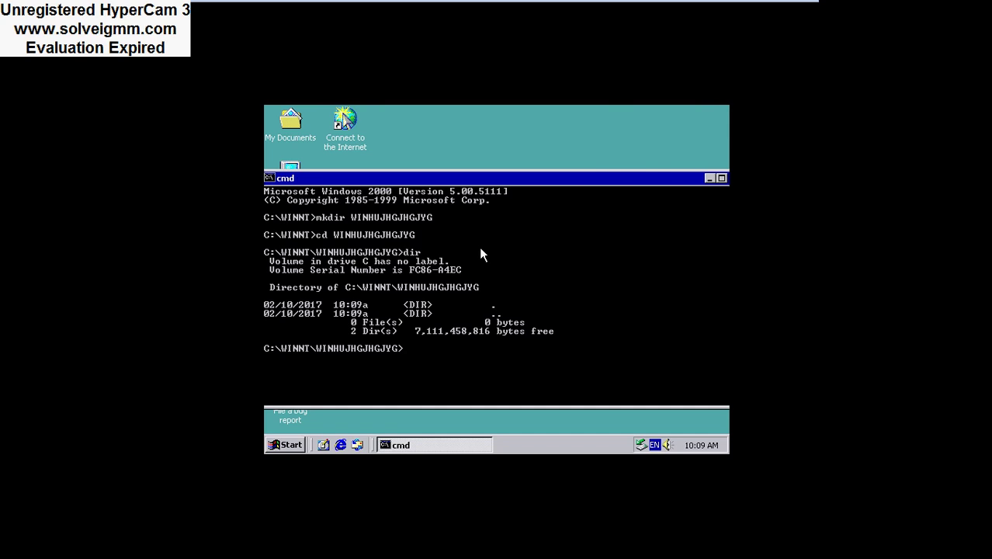
pyautogui.click(709, 179)
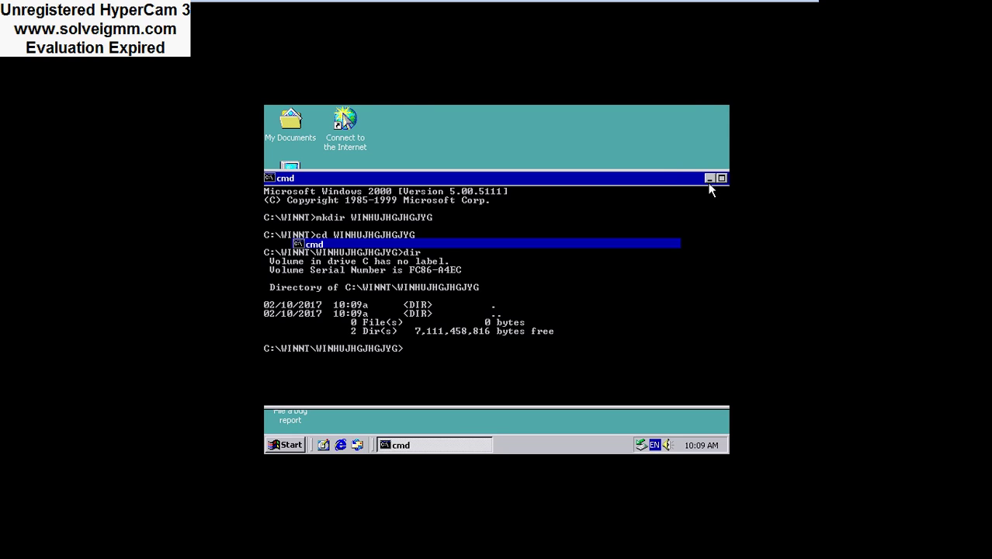
pyautogui.click(482, 448)
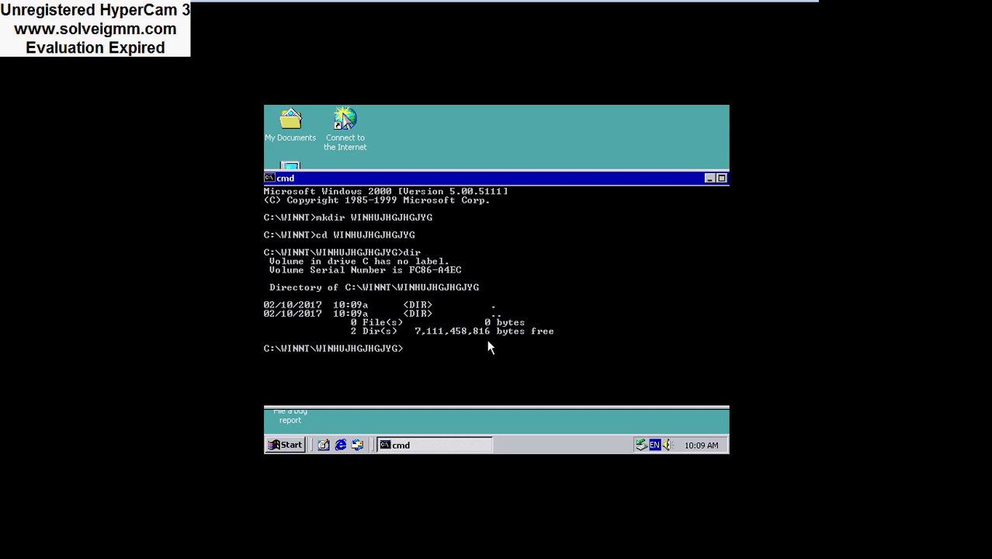
# - Try to change to the WINNT directory with "cd WINNT"
pyautogui.write('cd WIND')
pyautogui.press('BackSpace')
pyautogui.write('NT')
pyautogui.press('Return')
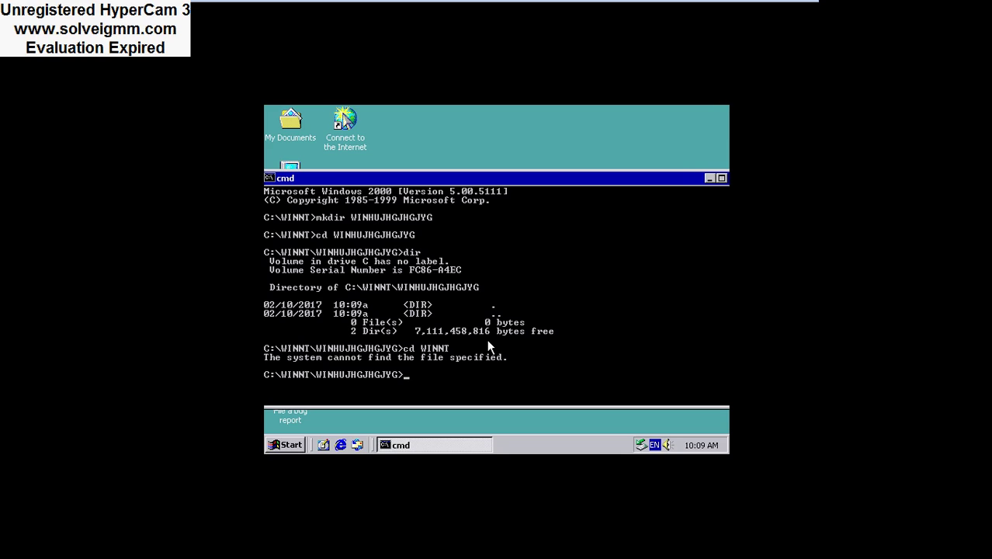
# - Try to delete the new directory with "del C:\WINHUJHGJHGJYG"
pyautogui.write('del C:\\WINHUJHGJHGJYG')
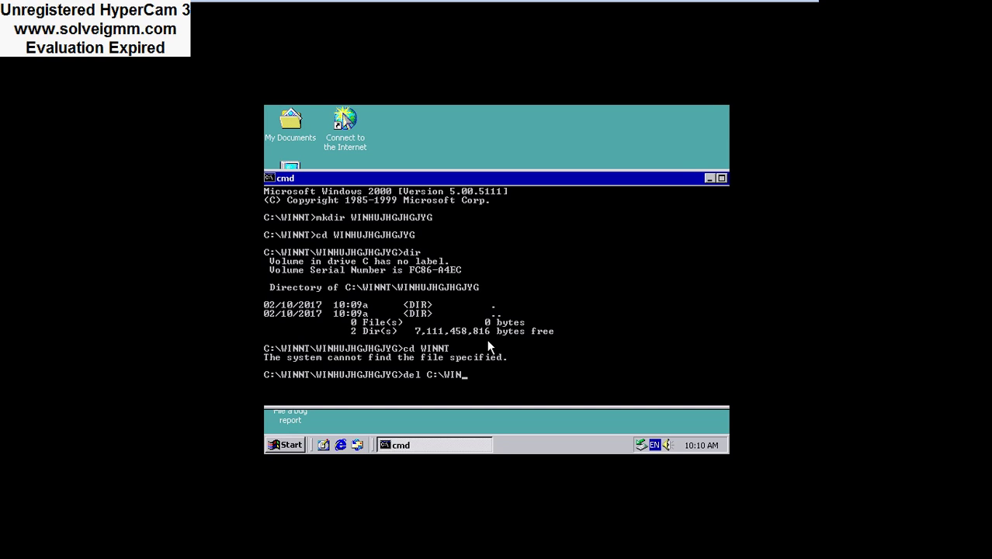
pyautogui.write('HUJHGJH')
pyautogui.write('GJYG')
pyautogui.press('Return')
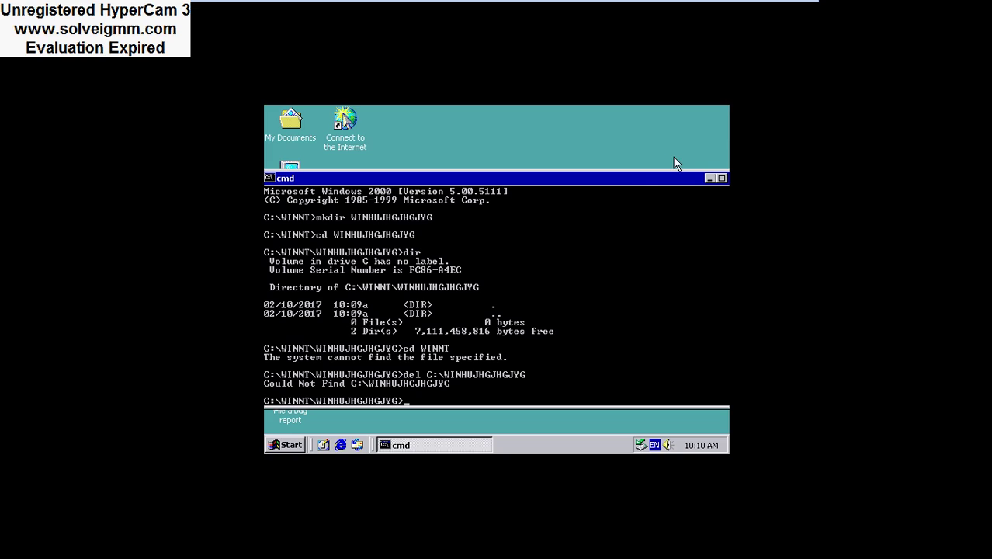
# - Minimize the cmd window, dismiss its Properties dialog without changes, and close cmd
pyautogui.click(709, 177)
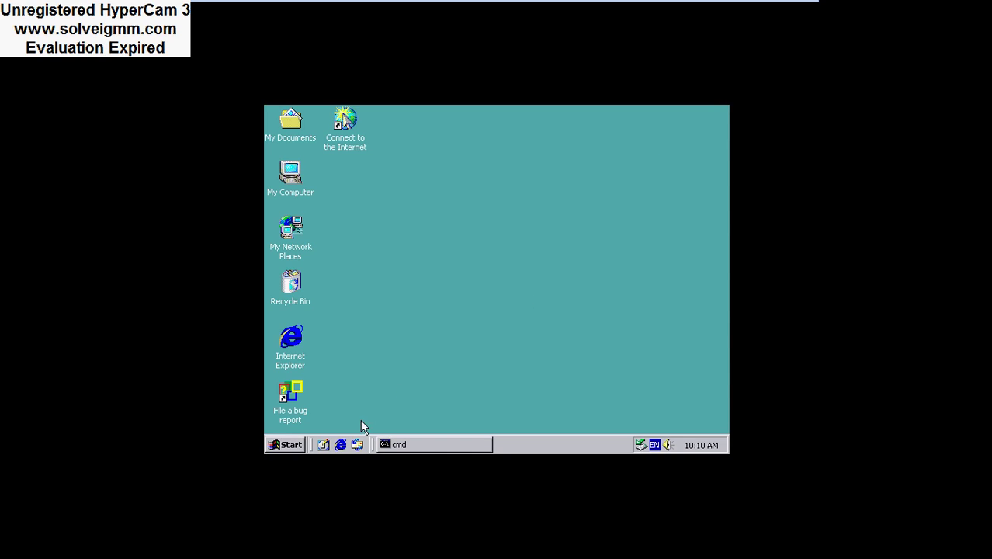
pyautogui.rightClick(428, 448)
pyautogui.press('Escape')
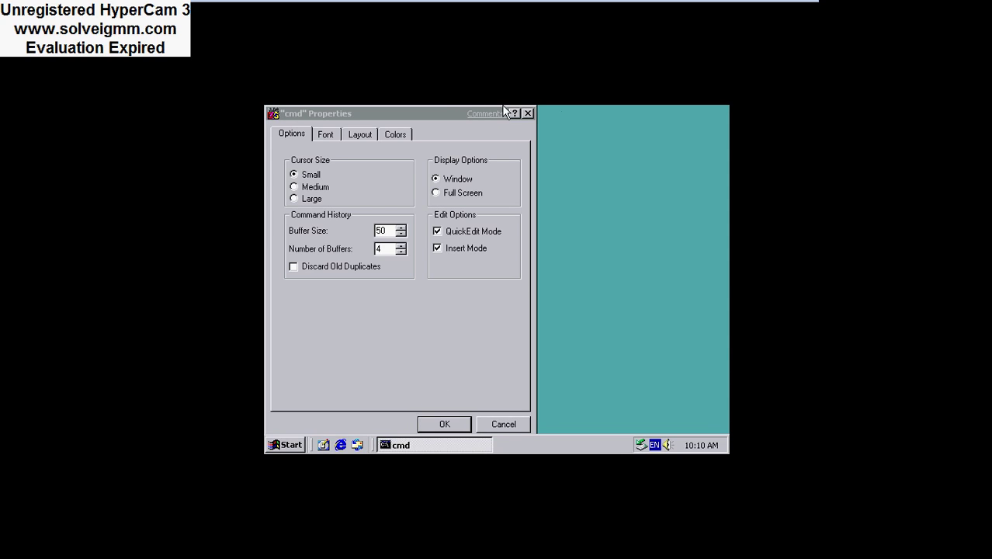
pyautogui.click(528, 114)
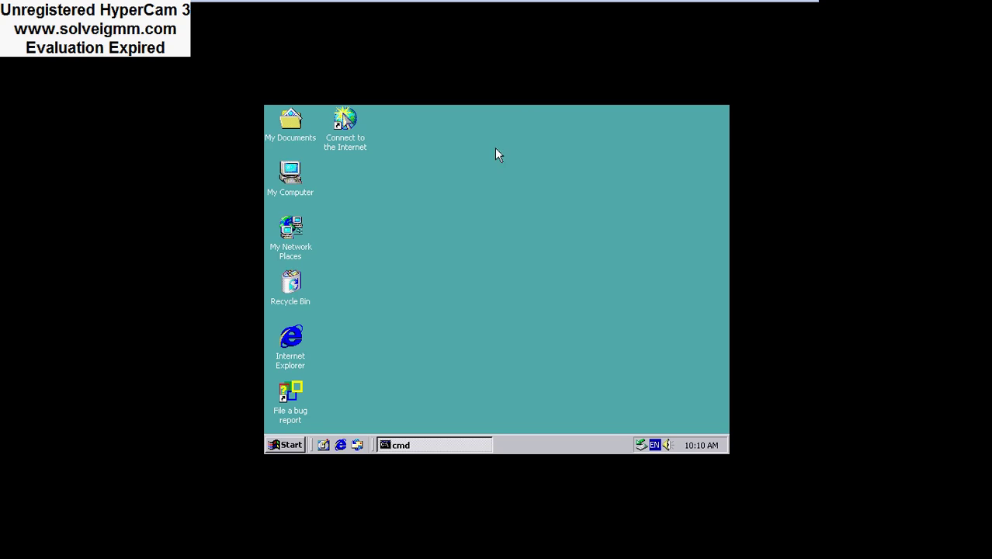
pyautogui.rightClick(447, 447)
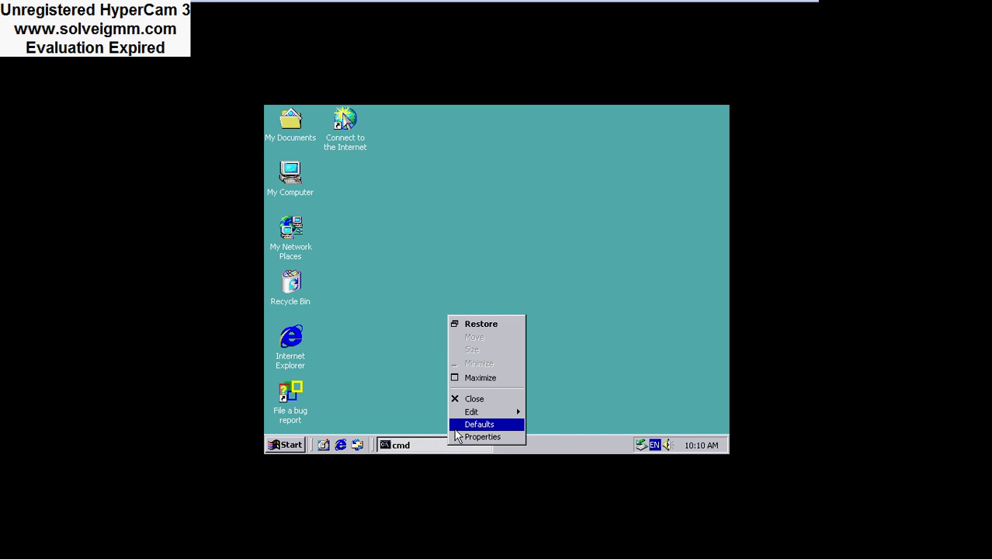
pyautogui.click(466, 400)
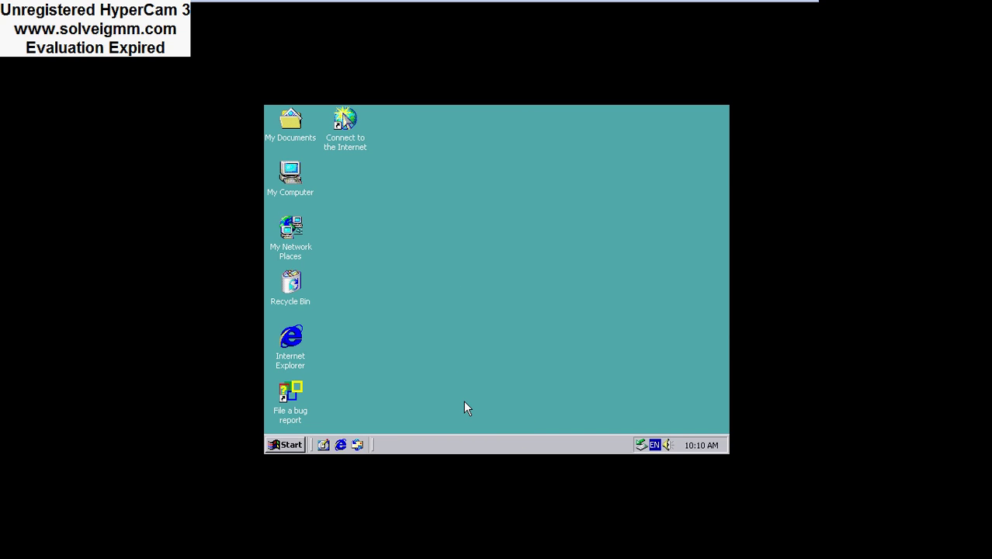